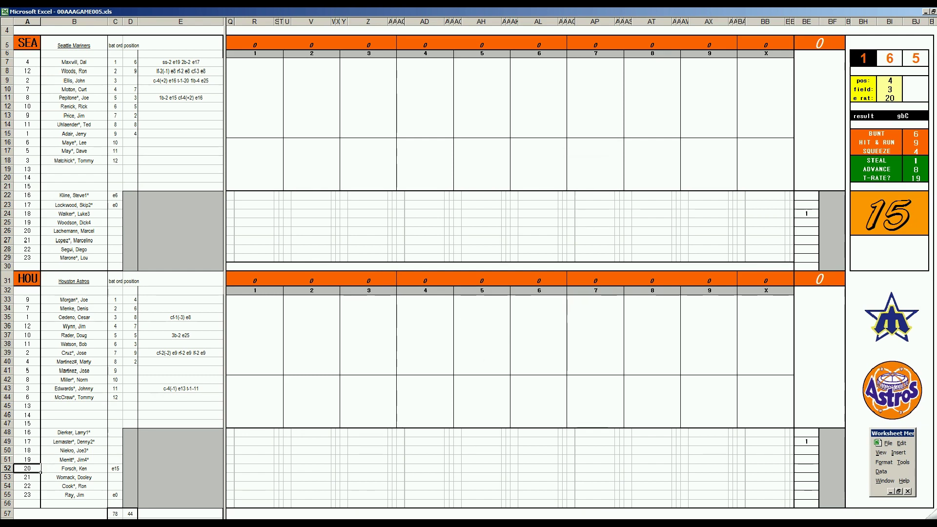
- Switch to the 1980 season stats workbook and find the Seattle Mariners in the AL WEST standings
key("ctrl+F6")
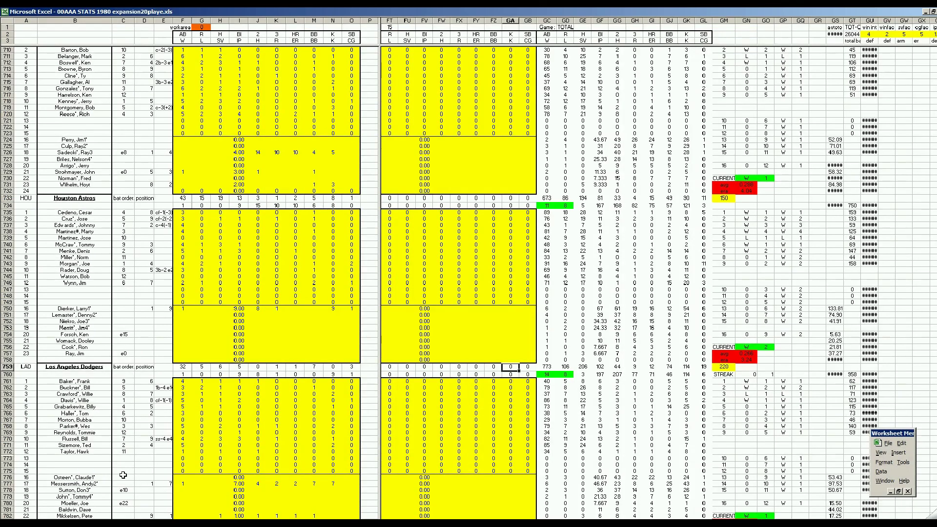
key("ctrl+Page_Down")
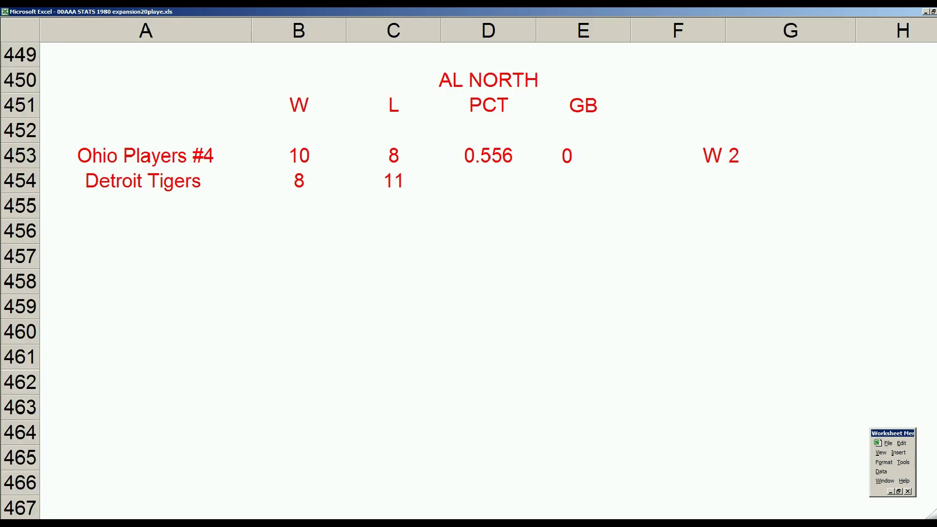
left_click(136, 440)
scroll(161, 419, "down", 4)
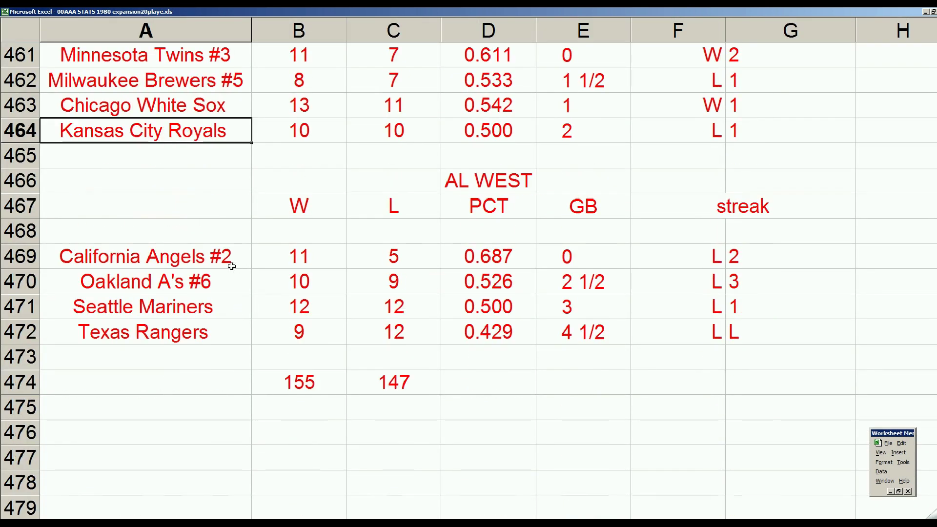
left_click(216, 306)
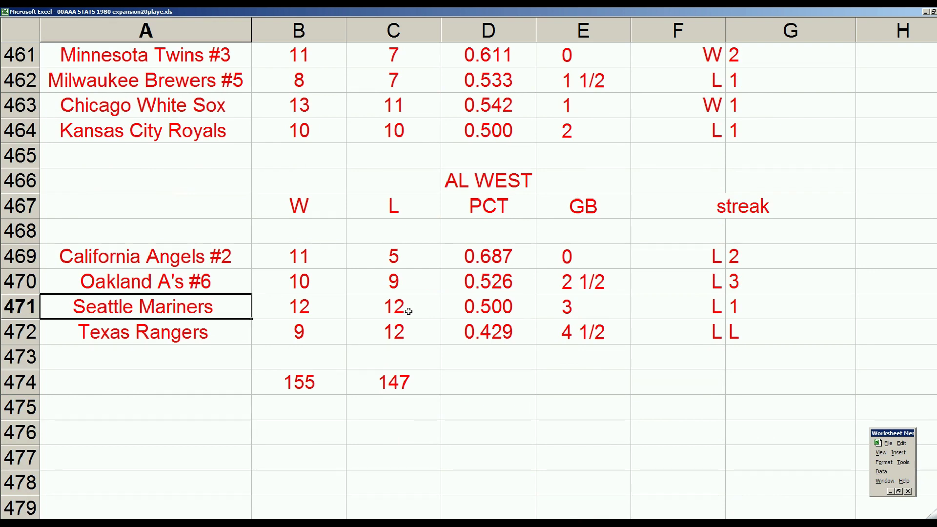
- Check Seattle's games-behind and the NL WEST standings, then return to the Seattle at Houston scoresheet
left_click(560, 306)
left_click(238, 313)
key("Right")
key("Right")
key("Right")
key("Right")
key("Right")
key("Right")
key("Right")
key("Right")
key("Right")
key("Right")
key("Right")
key("Right")
key("Right")
key("Right")
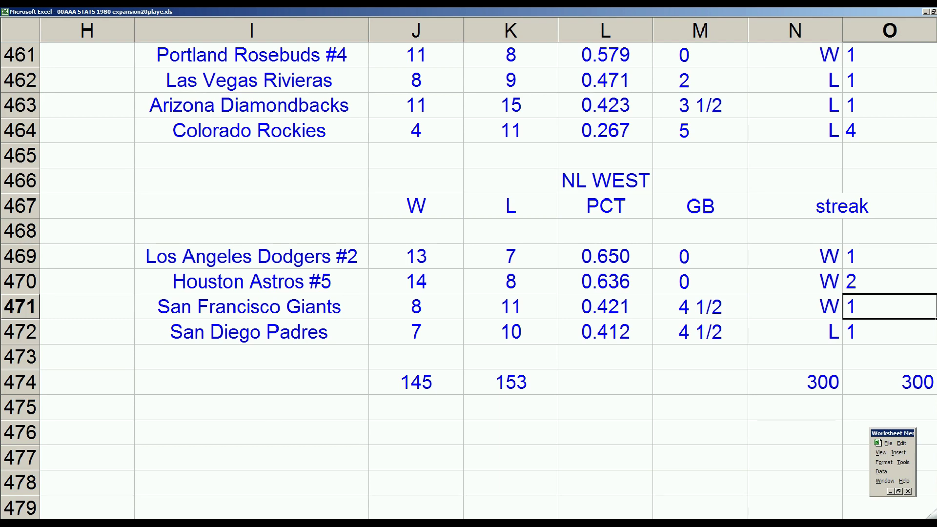
key("ctrl+F6")
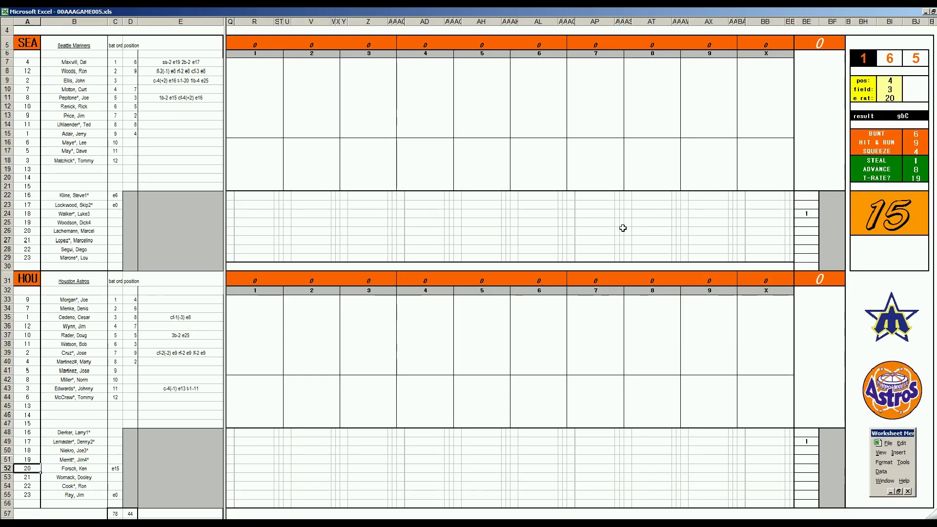
- Record 1 for Seattle's second batter in the first inning
left_click(806, 214)
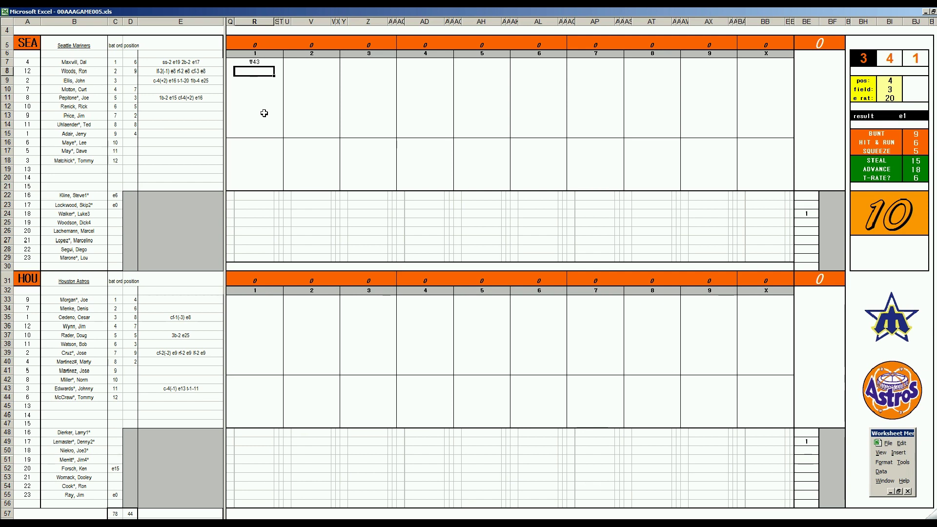
type("1")
key("Return")
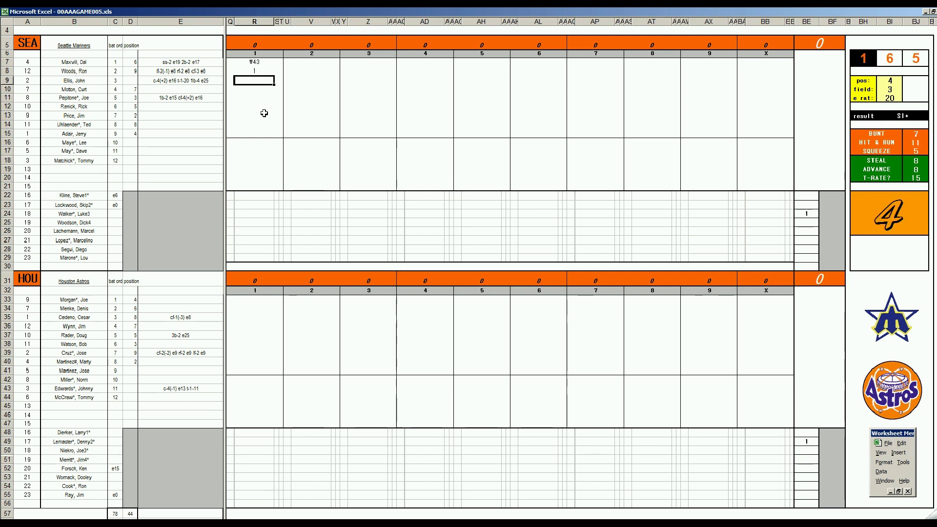
- Record ₩543 for Seattle's third batter and 1 for Houston's leadoff batter
type("543")
left_click(250, 303)
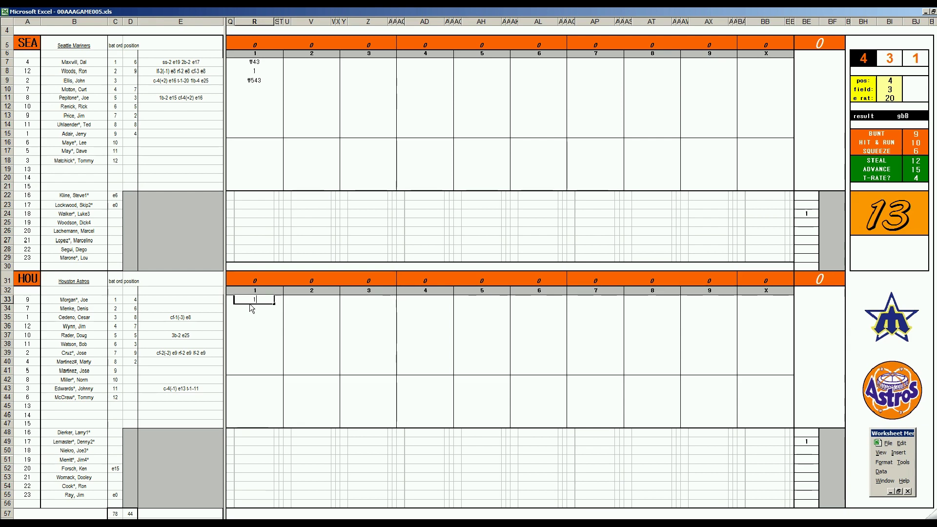
key("Return")
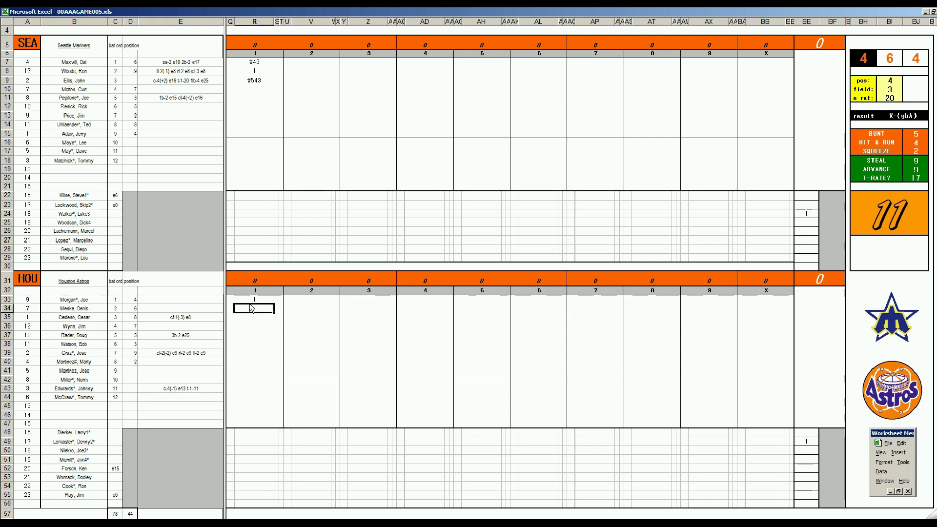
key("Up")
- Enter 2, ₩53 and k for Houston's next first-inning batters
key("Right")
type("2")
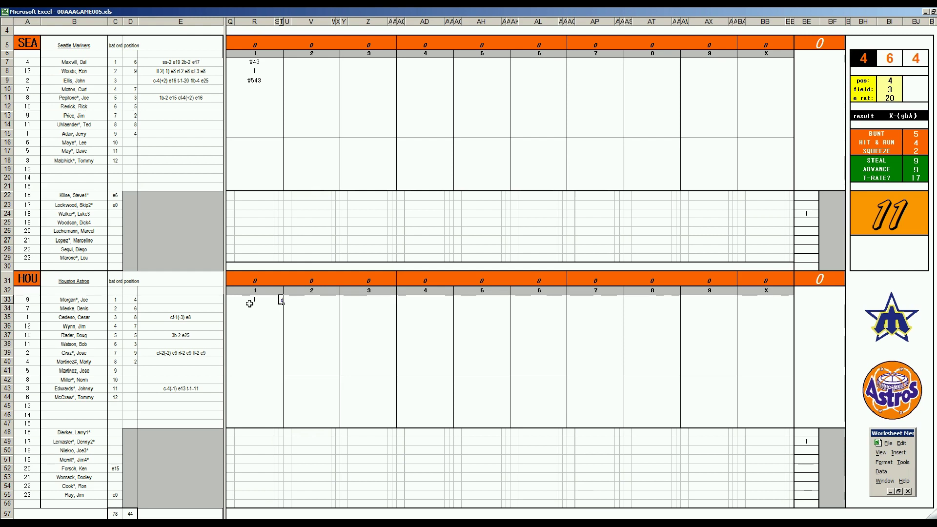
left_click(250, 305)
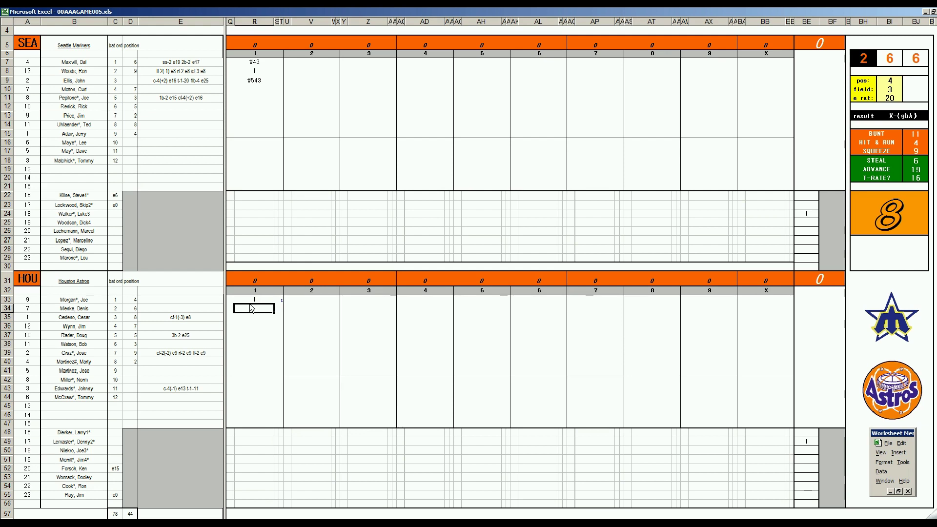
type("\\53")
key("Return")
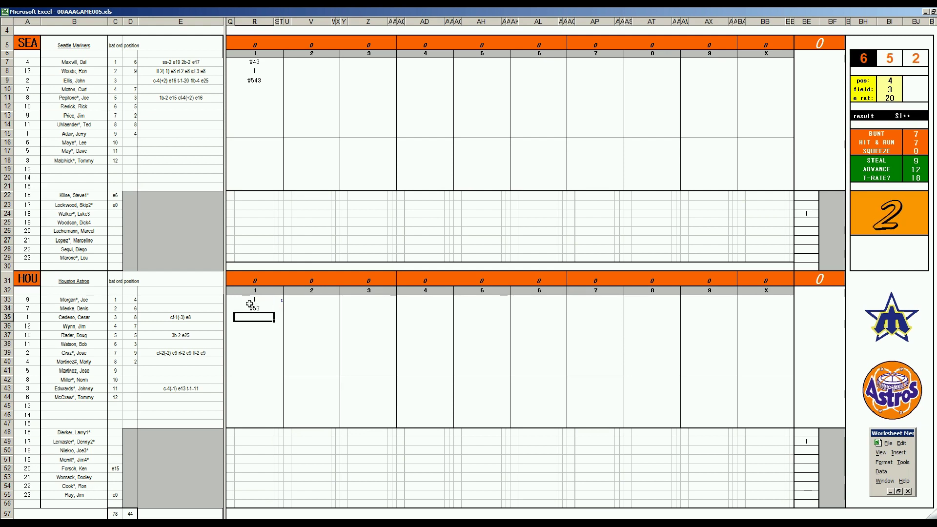
type("k")
key("Return")
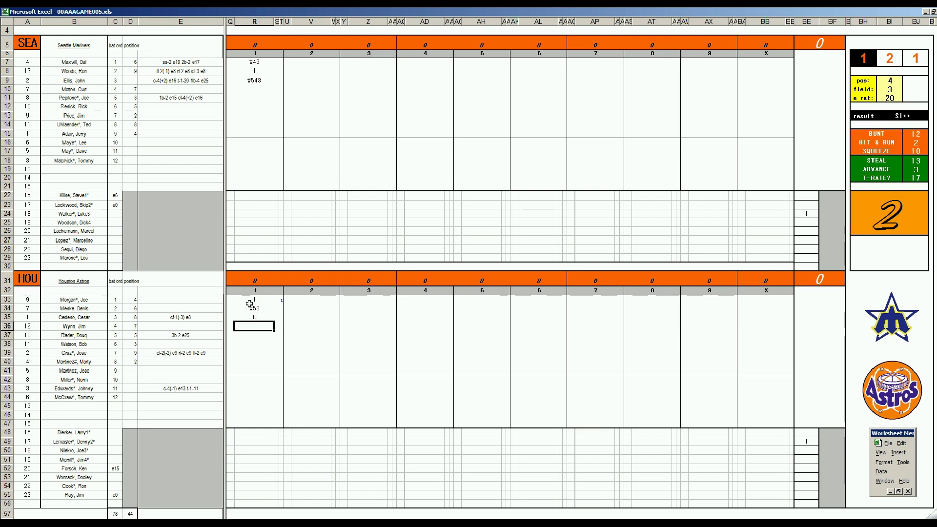
- Record ₩8 for Houston's fourth batter and set fielding inputs to pos 3, field 4, e rat 13
type("\\8")
left_click(304, 89)
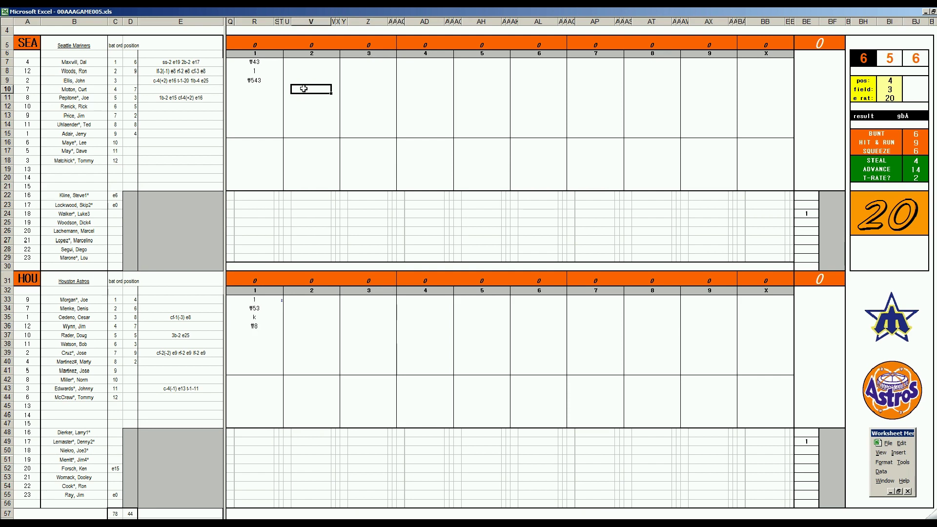
key("F9")
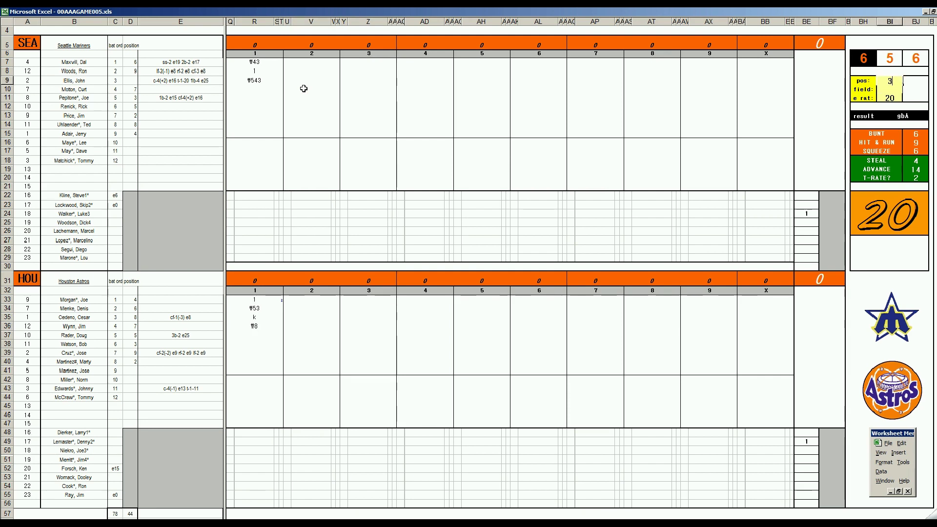
key("Return")
type("4")
key("Return")
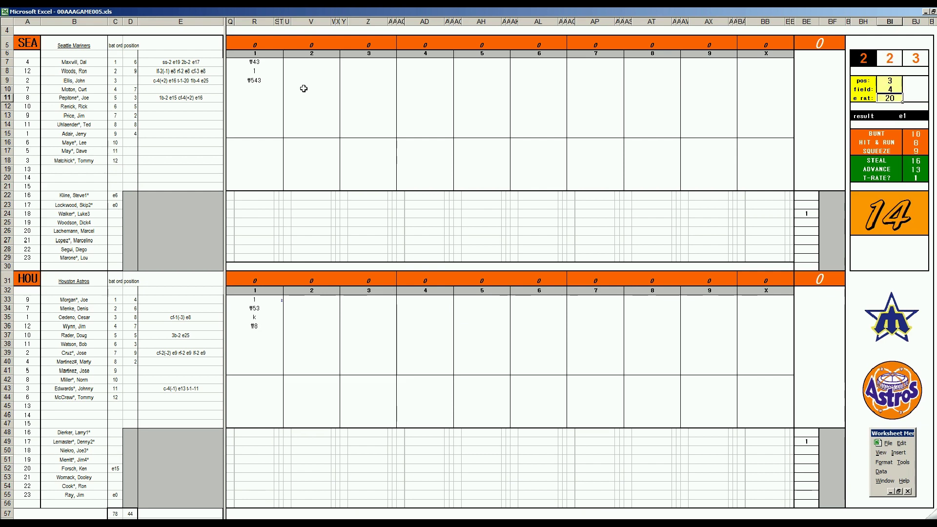
type("13")
key("Return")
- Enter ₩33, 2 and ₩6 for Seattle's second-inning batters
left_click(304, 88)
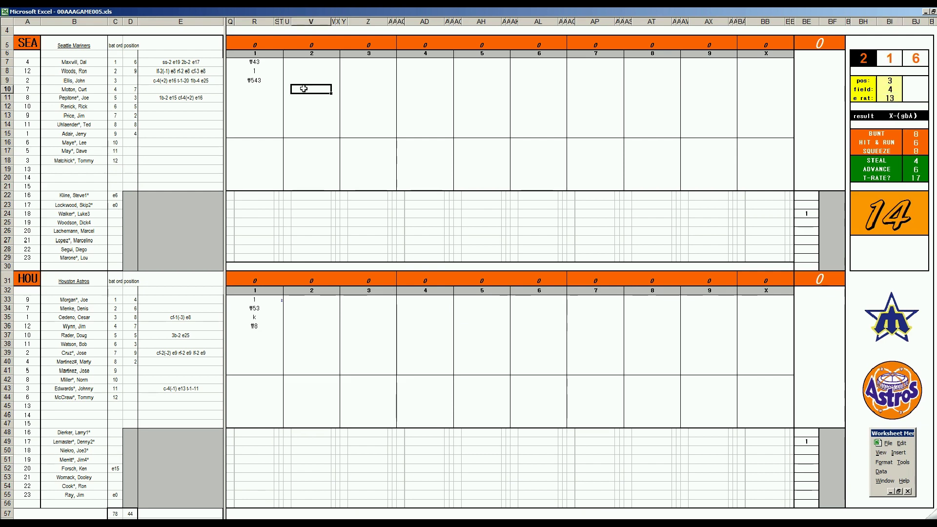
type("\\33")
key("Return")
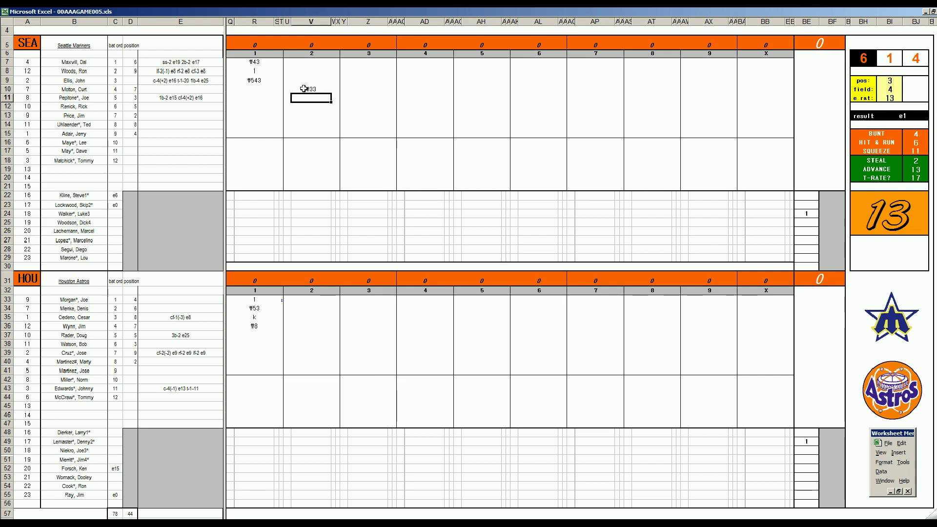
type("2")
key("Return")
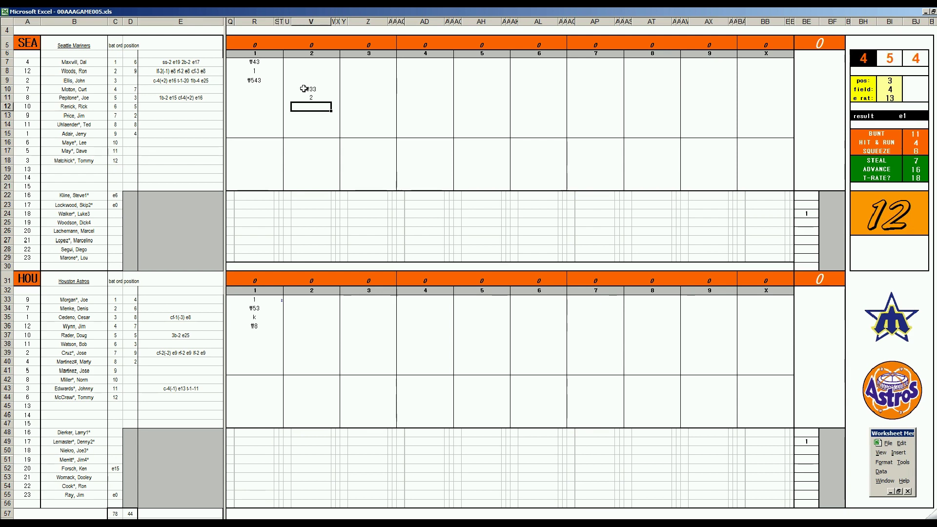
type("₩6")
key("Return")
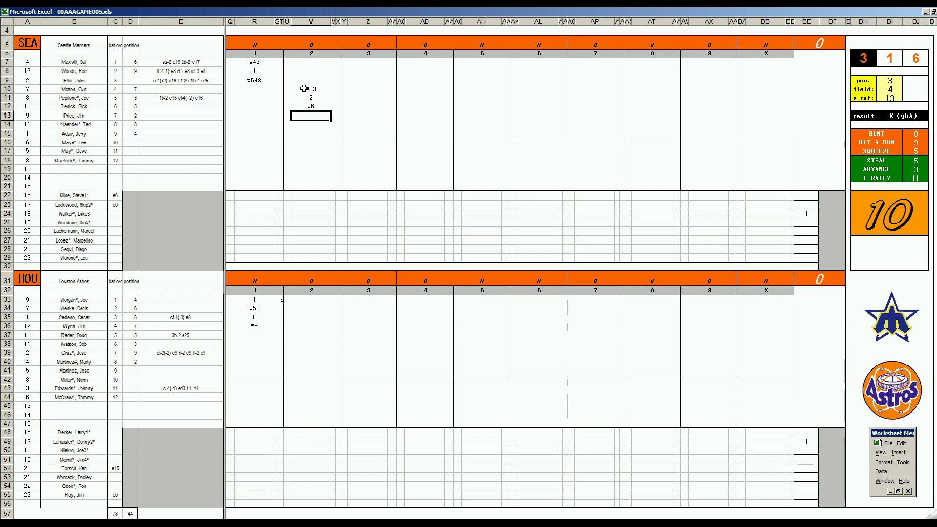
- Record Seattle's strikeout, then Houston's second-inning entries 1, a run mark, 3, ₩33 and ₩4
type("k")
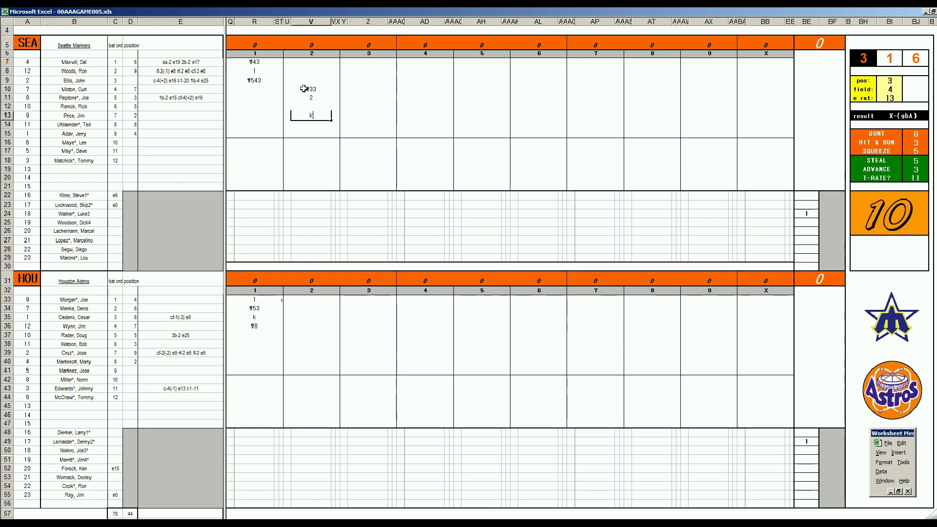
left_click(294, 339)
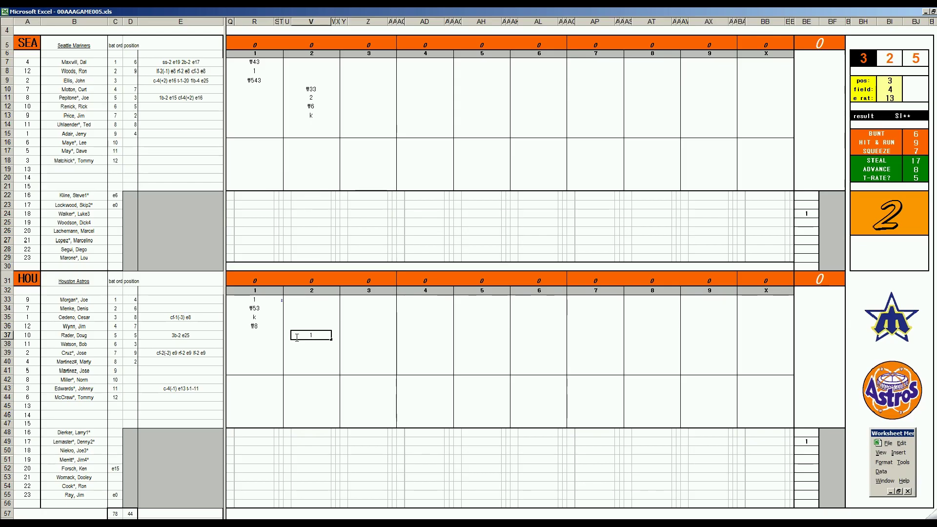
key("Return")
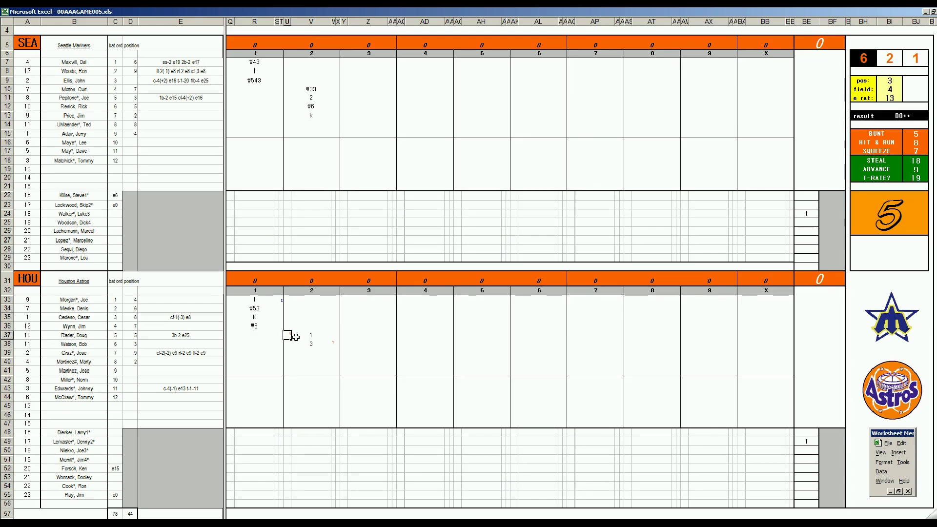
type("1")
key("Return")
type("3")
key("Return")
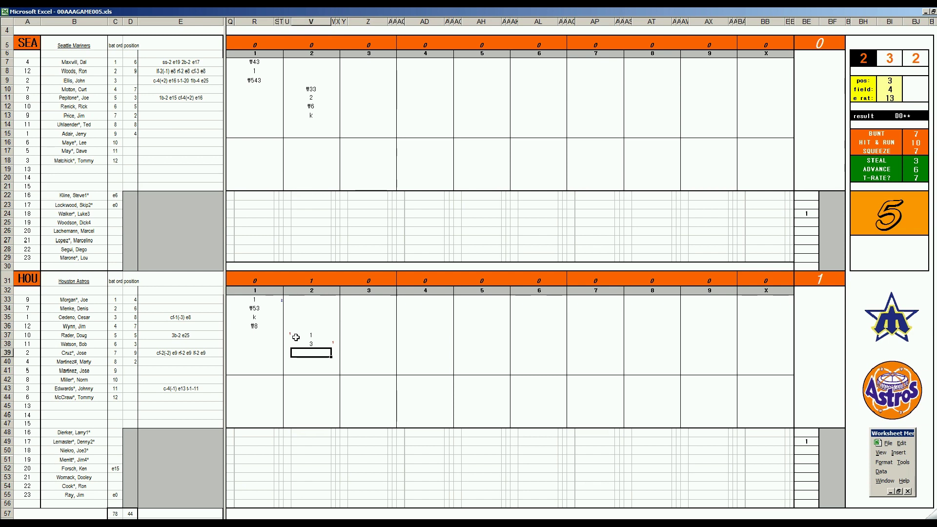
type("\\33")
key("Return")
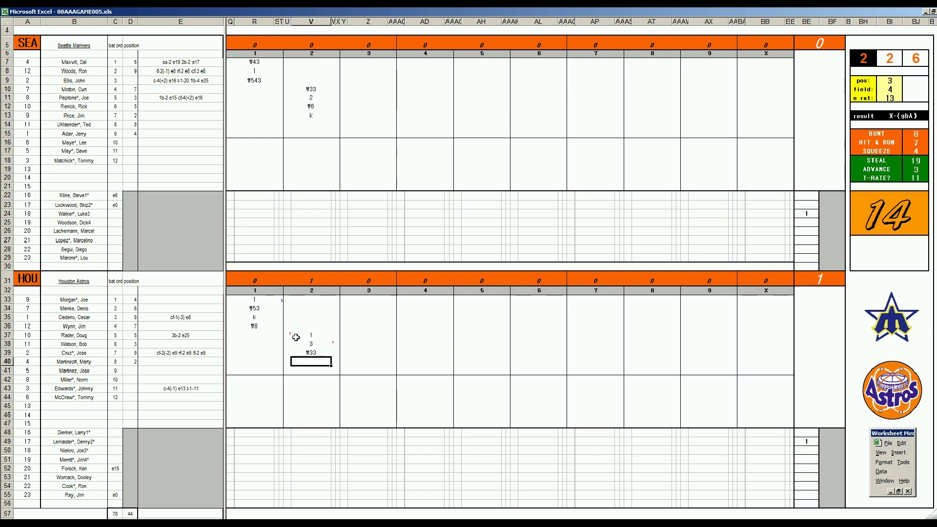
type("\\4")
key("Return")
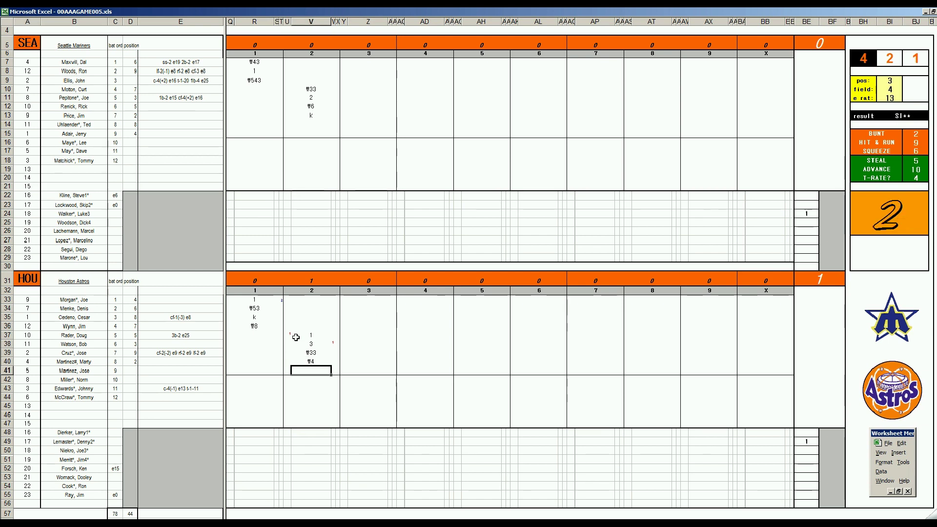
- Set the side-panel field value to 4 and e rat to 3
key("ctrl+g")
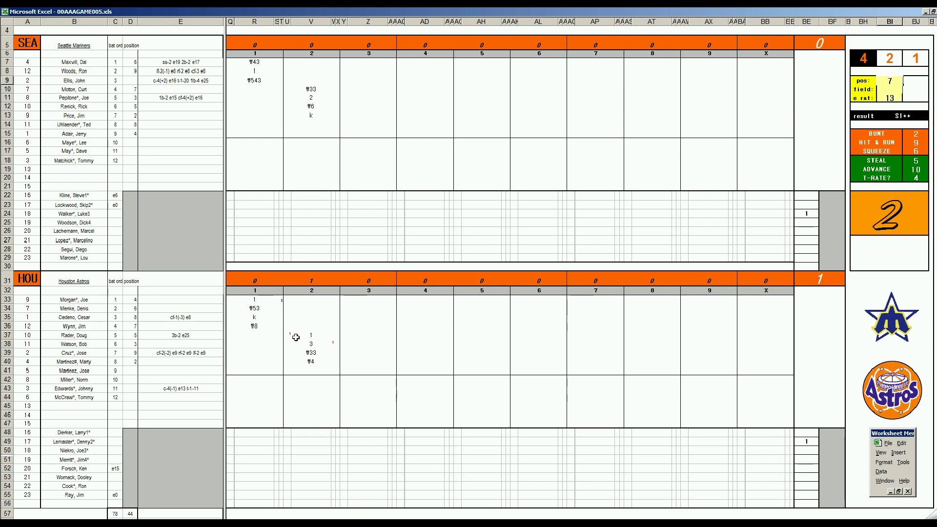
key("Return")
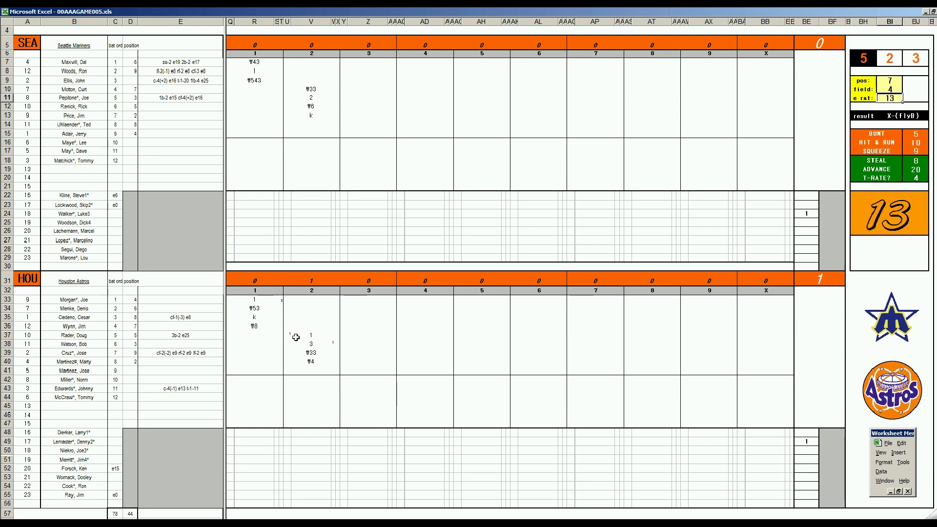
type("4")
key("Return")
type("3")
key("Return")
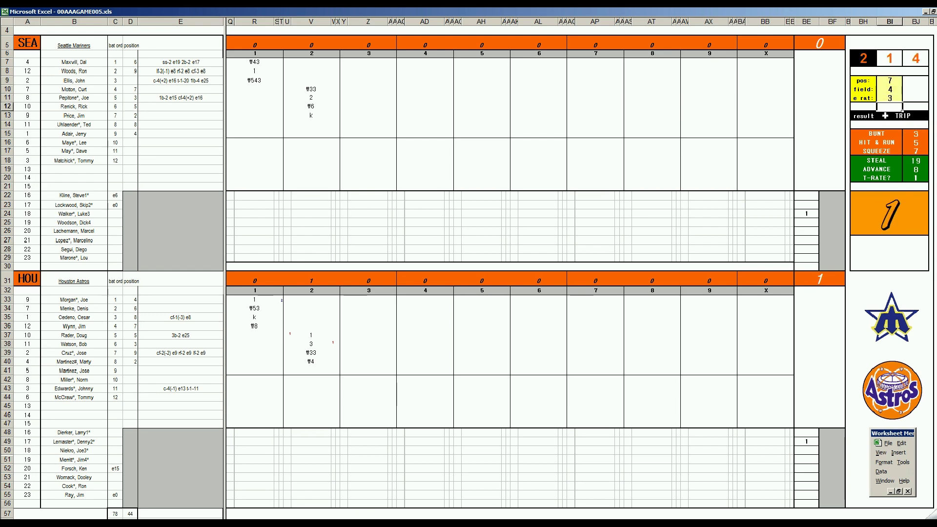
- Enter 3 in V41, a red run mark of 1 in U38 and 8 in V33
left_click(316, 371)
type("3")
key("Left")
key("Up")
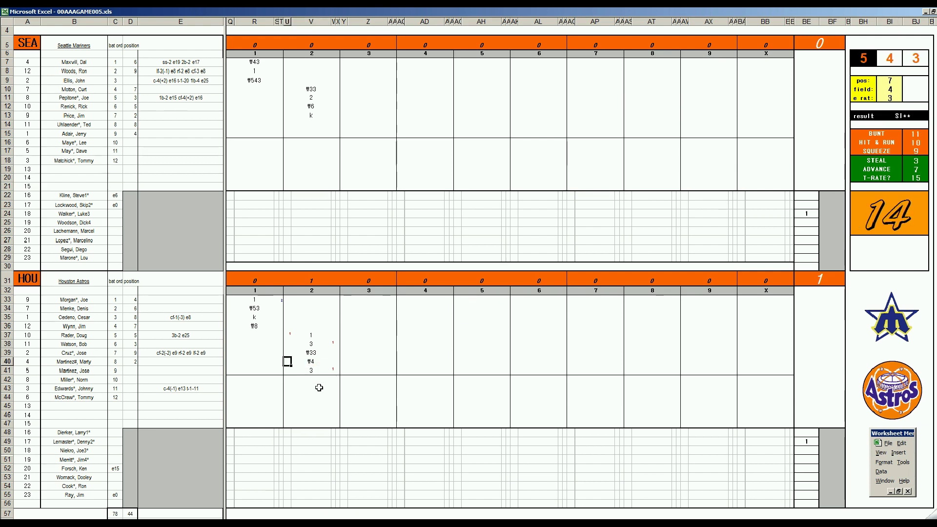
key("Up")
key("Up")
type("1")
key("Right")
key("Up")
key("Up")
key("Up")
key("Up")
key("Up")
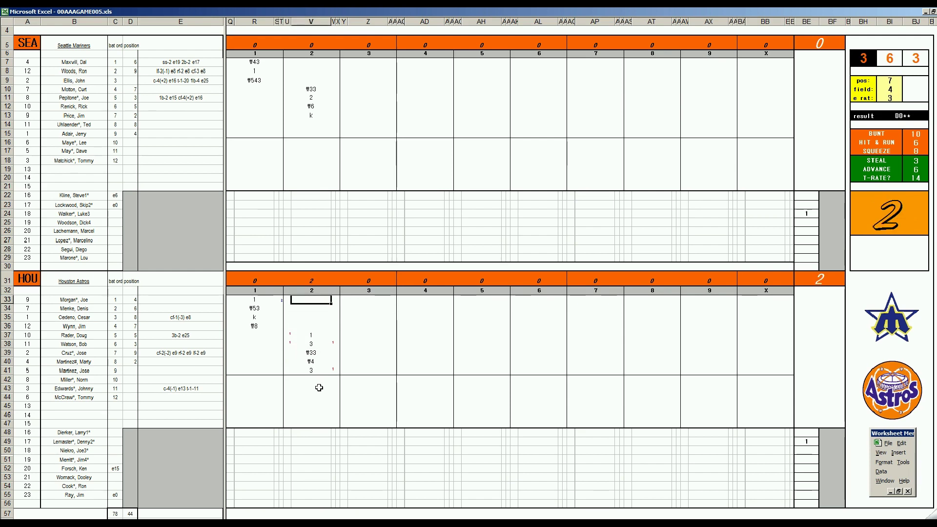
type("8")
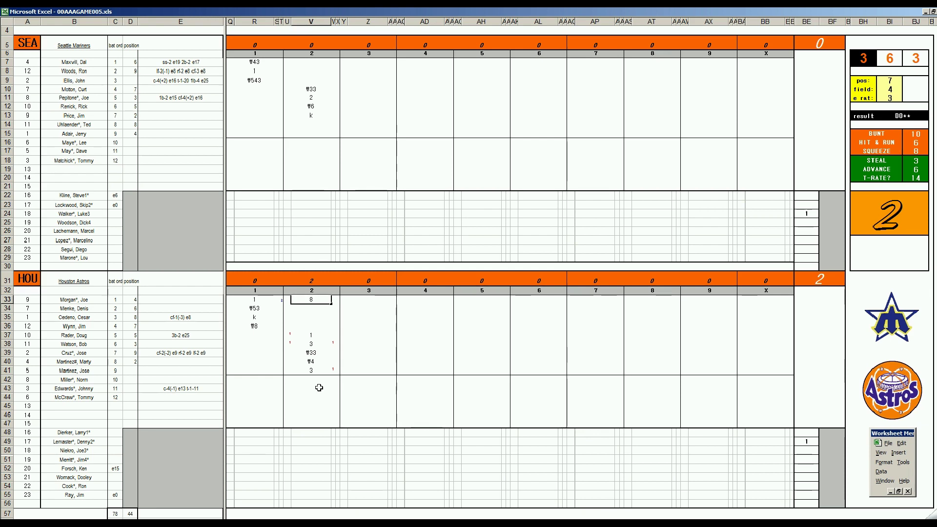
key("Return")
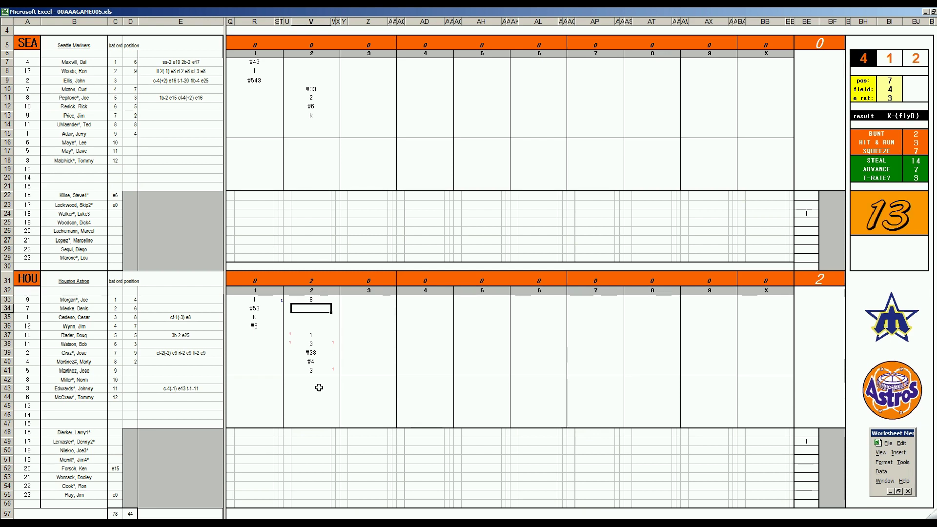
- Check the pos value and enter ₩7 in V34
key("ctrl+m")
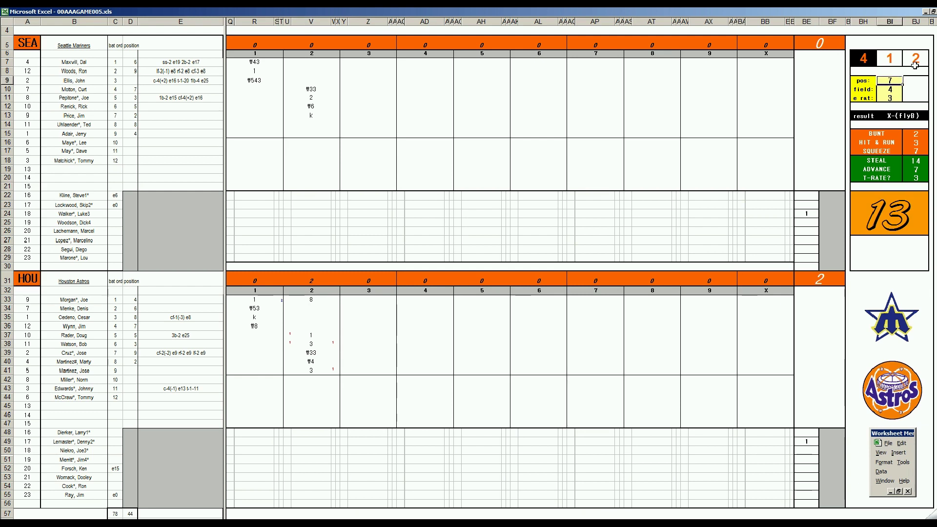
left_click(312, 309)
type("#7")
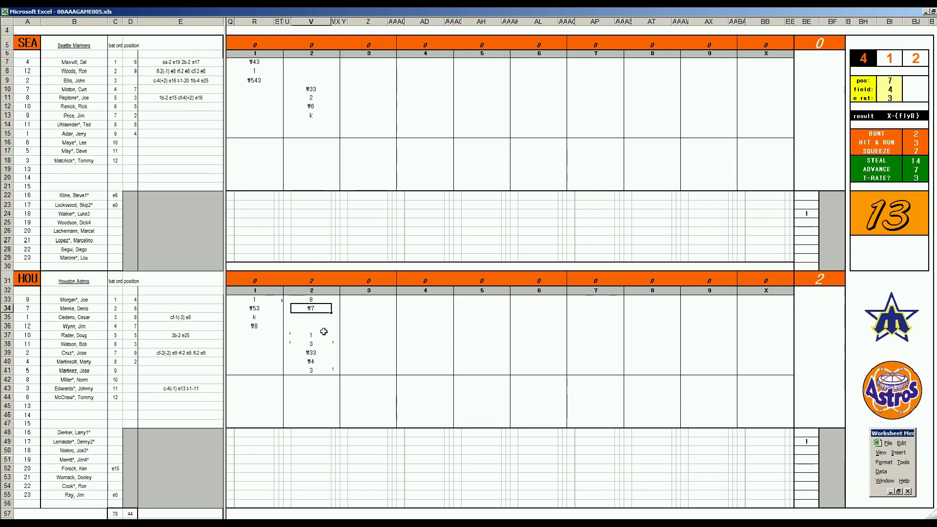
- Enter ₩13 in Z14 and 1 in Z15 for Seattle's third inning
left_click(354, 125)
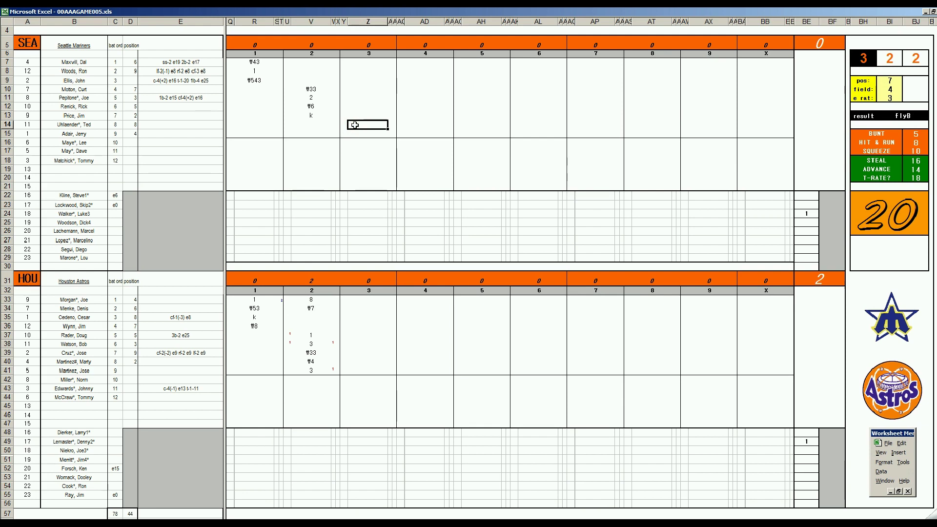
type("#13")
key("Return")
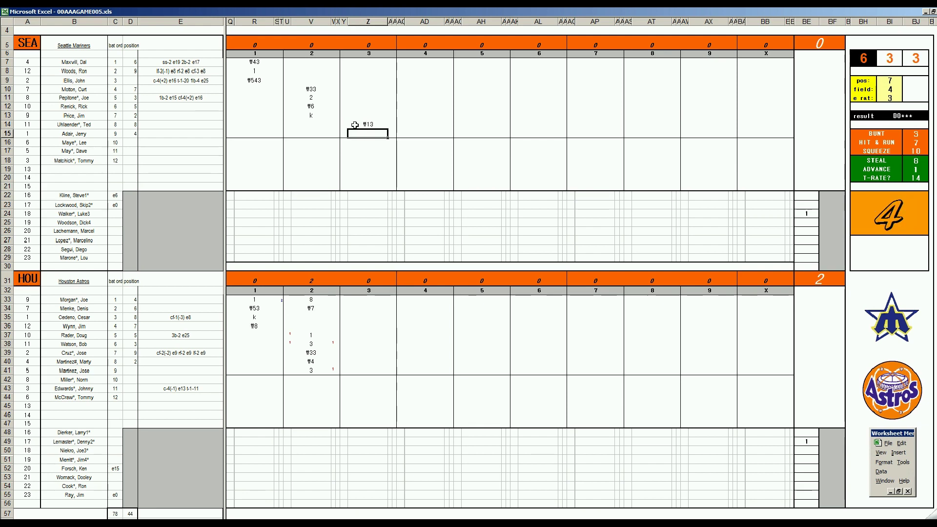
type("1")
left_click(355, 125)
- Fill Z7 and Z8 with ₩7 and 8
key("Up")
key("Up")
key("Up")
key("Up")
key("Up")
key("Up")
key("Up")
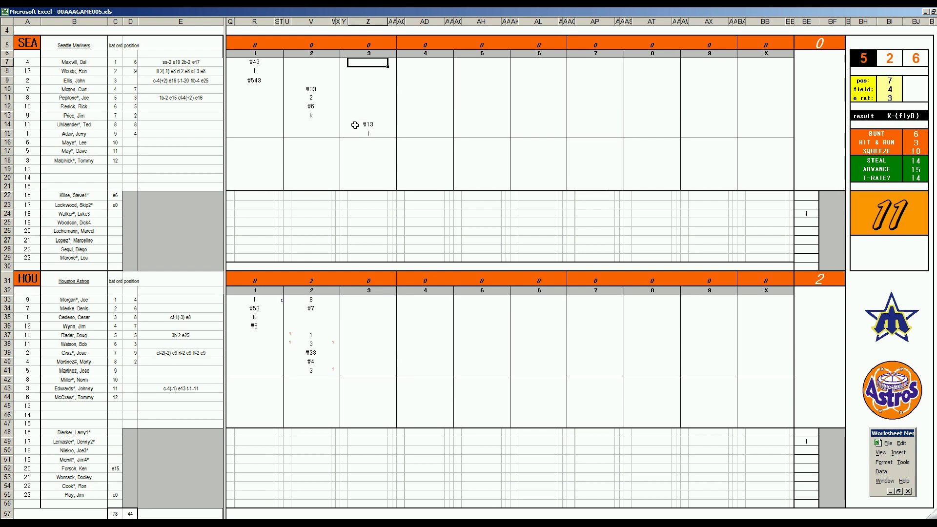
type("#7")
key("Return")
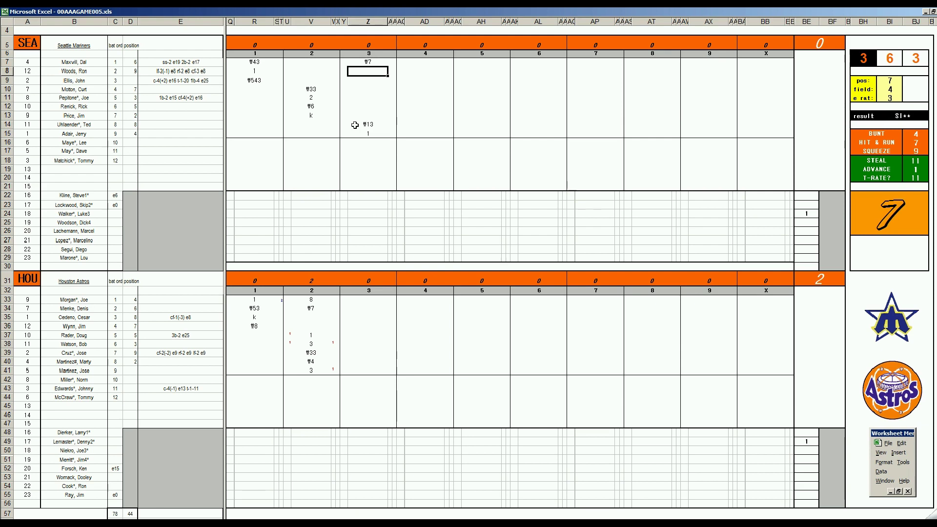
type("8")
key("Return")
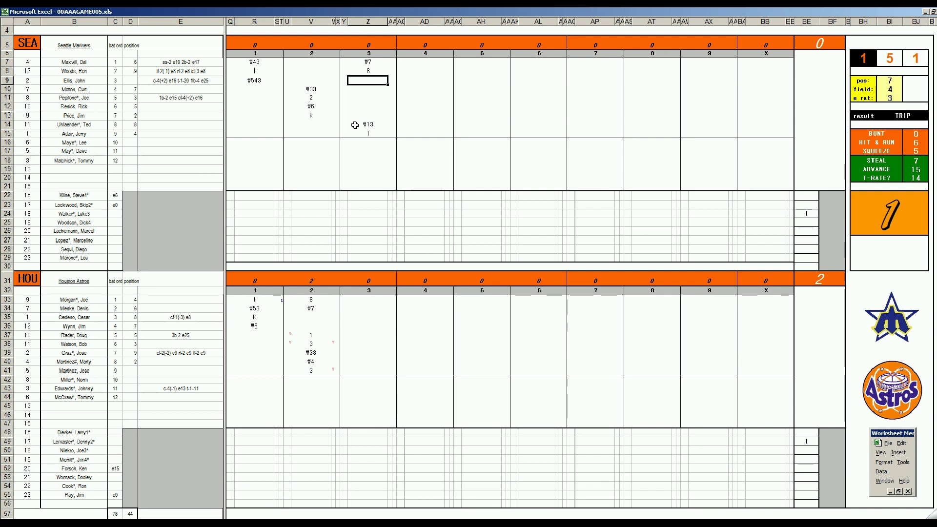
- Enter 4 in Z9 and red run marks of 1 in Y15 and Y8
type("4")
key("Tab")
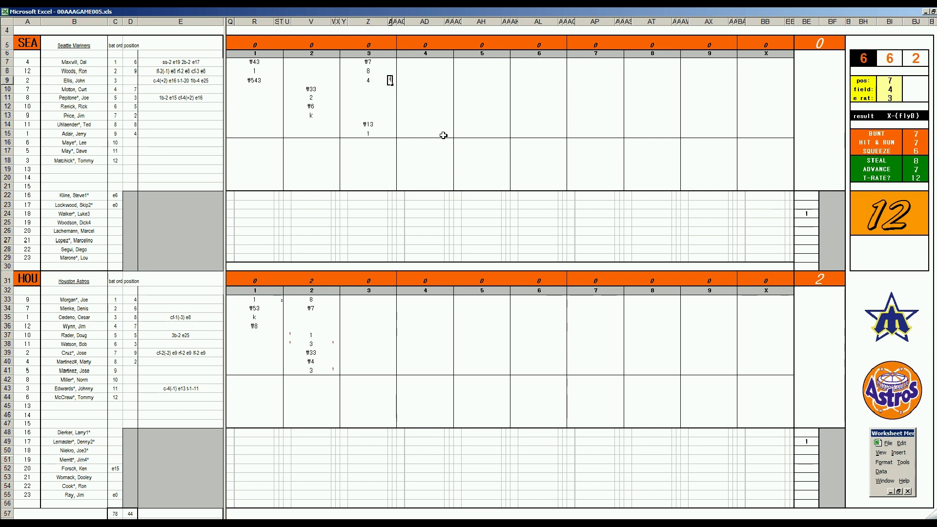
key("Return")
key("Down")
key("Down")
key("Down")
key("Down")
key("Down")
type("1")
key("Return")
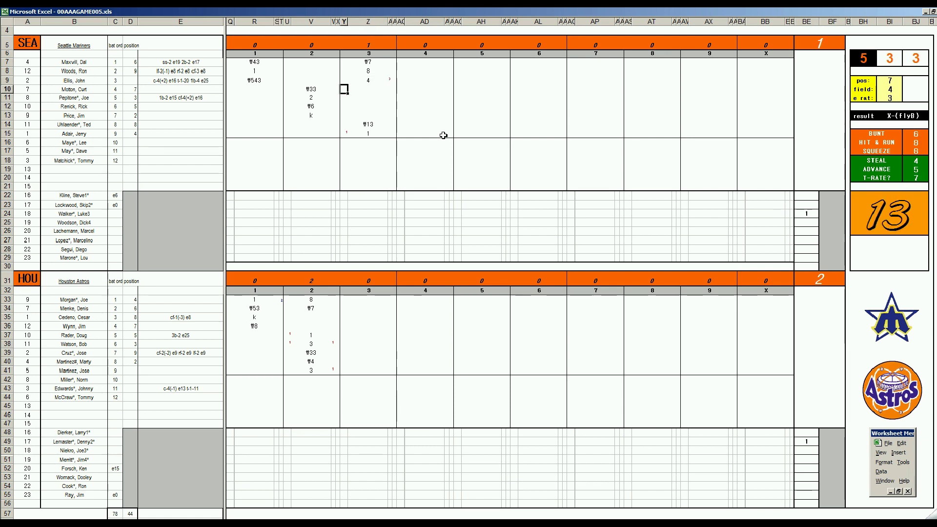
key("Up")
key("Up")
type("1")
key("Return")
type("1")
- Record 8 in Z10 and 1 in Z11, completing Seattle's three-run third inning
key("Return")
key("Right")
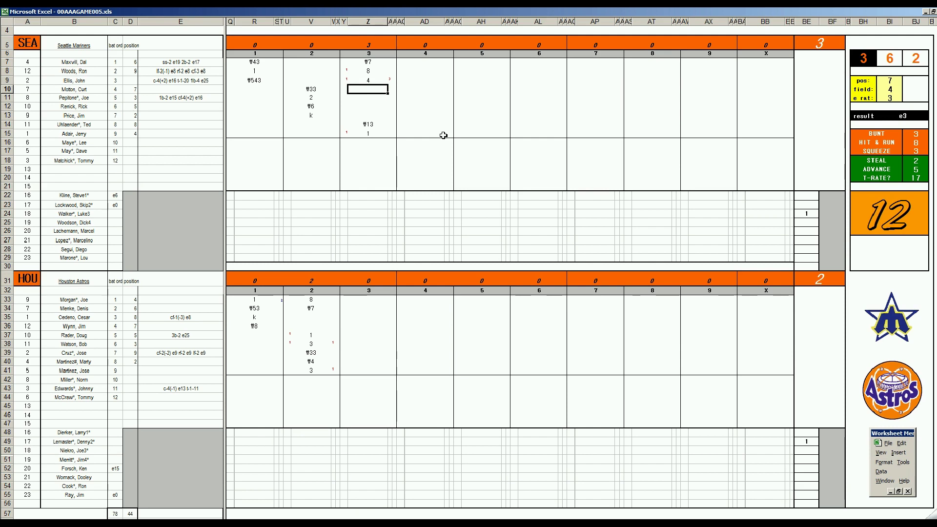
type("8")
key("Return")
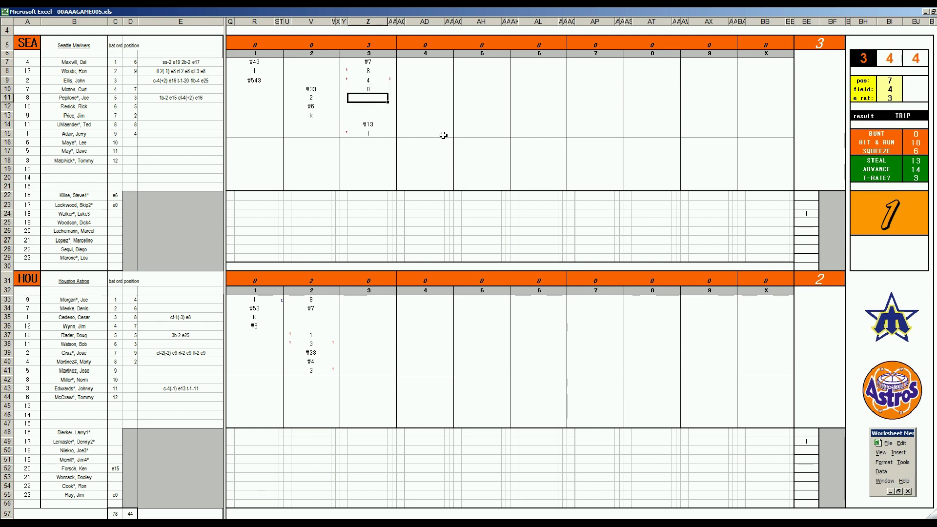
type("1")
key("Return")
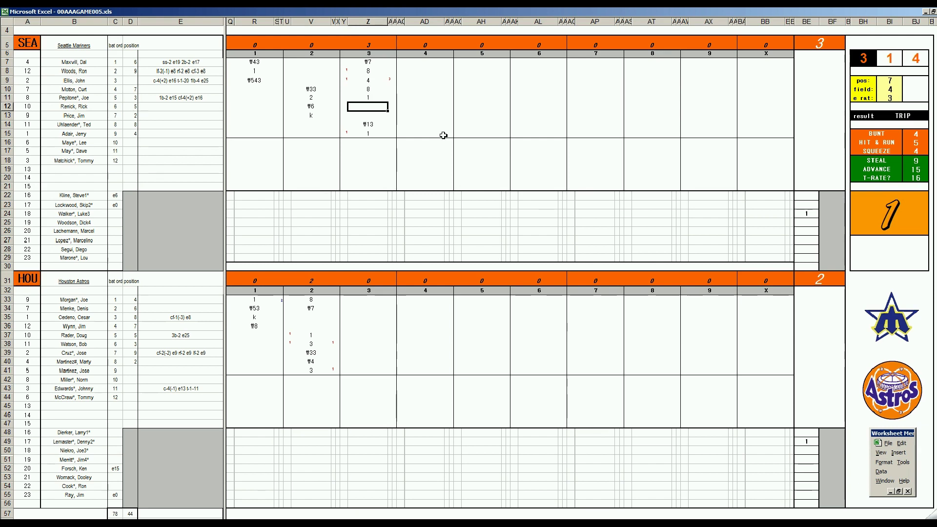
- Record Seattle's ₩7, then Houston's scoreless third inning of three outs ending in ₩63
type("\\7")
left_click(368, 316)
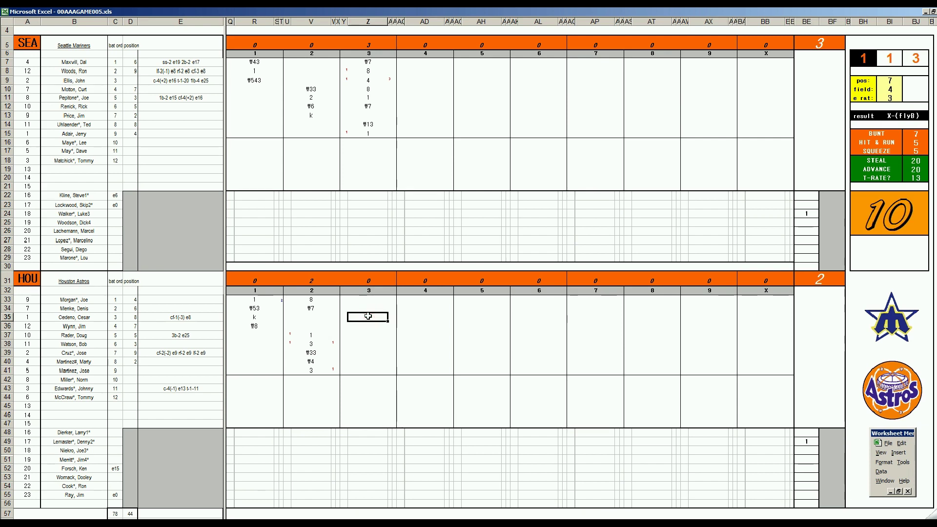
type("\\7")
key("Return")
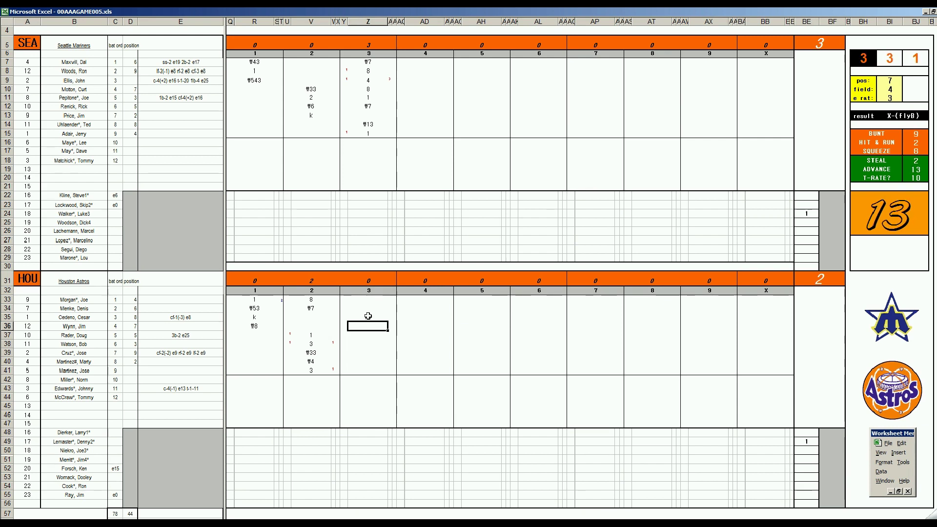
type("\\7")
key("Return")
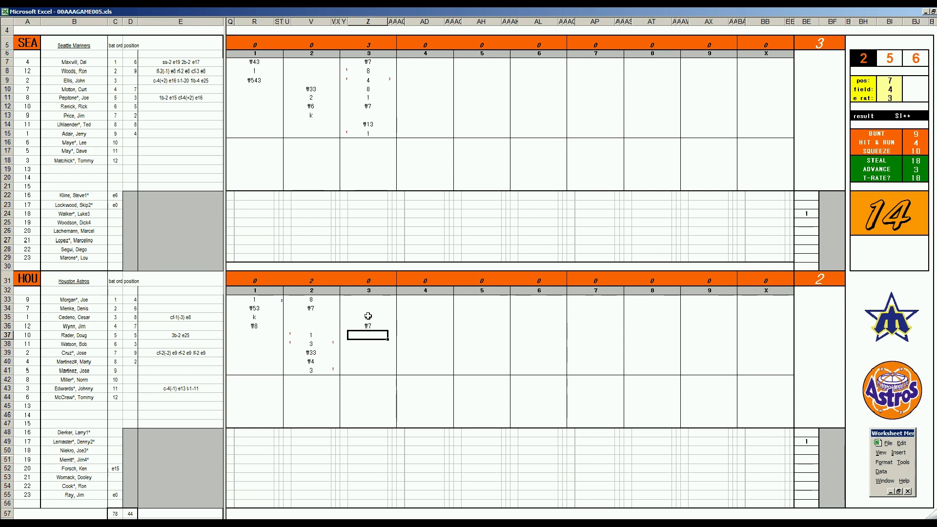
type("\\63")
- Enter ₩8, ₩8 and ₩4 for Seattle's fourth inning in column AD
left_click(408, 115)
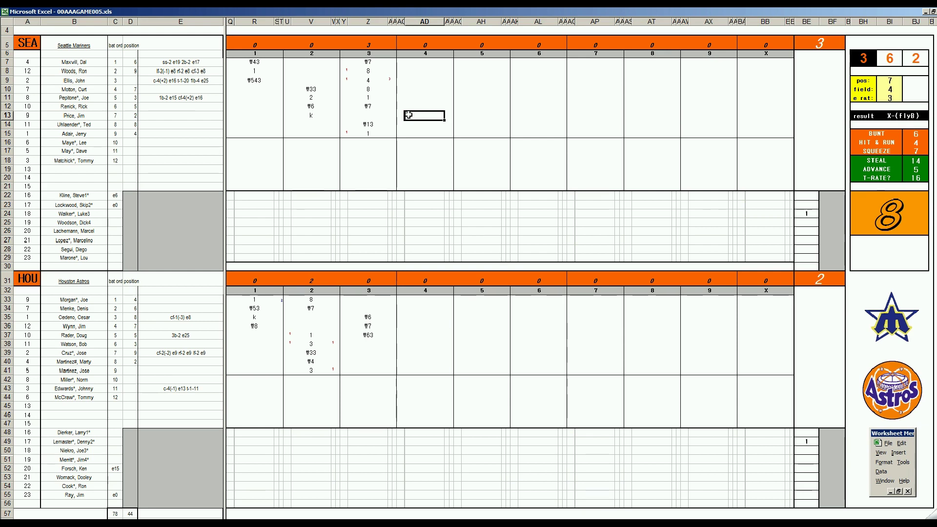
type("\\8")
key("Return")
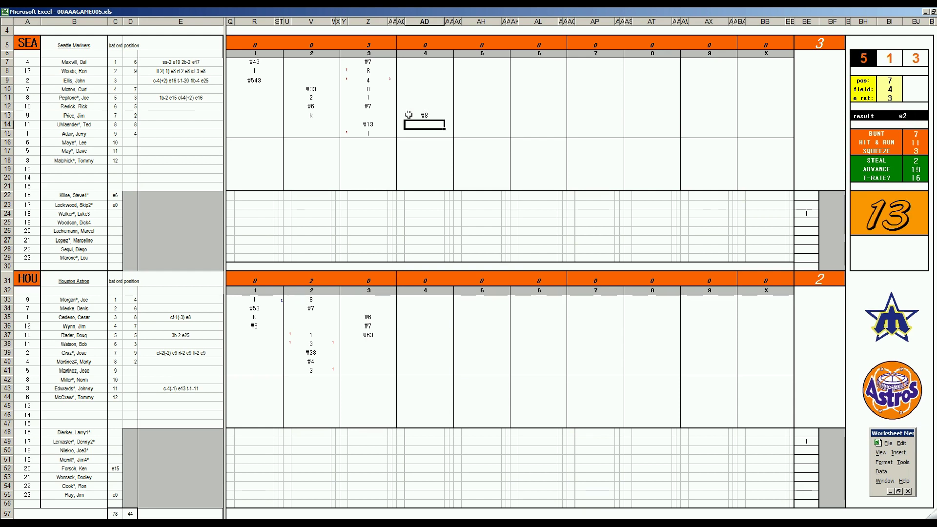
type("\\8")
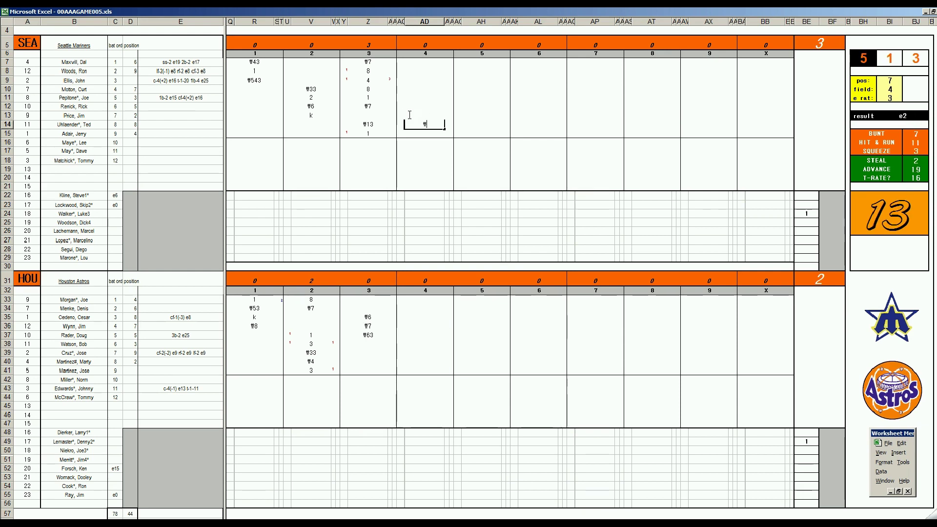
key("Return")
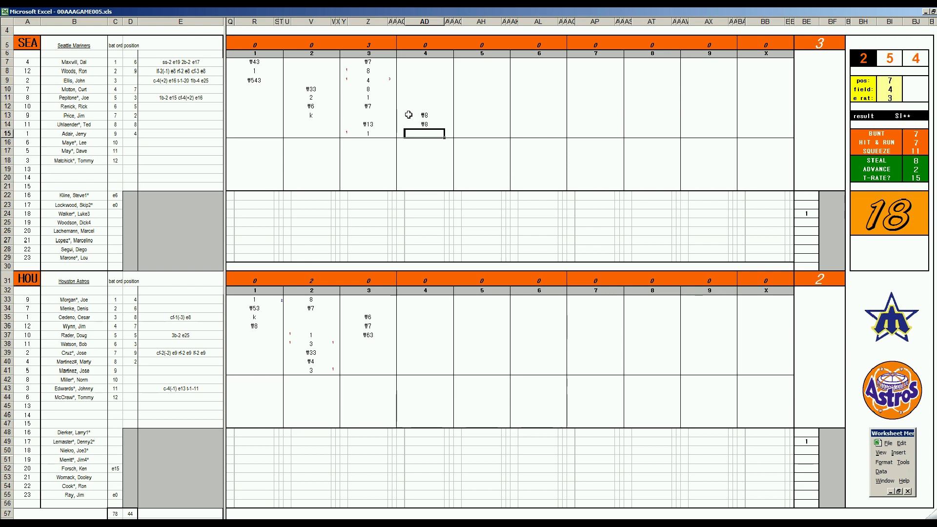
type("\\4")
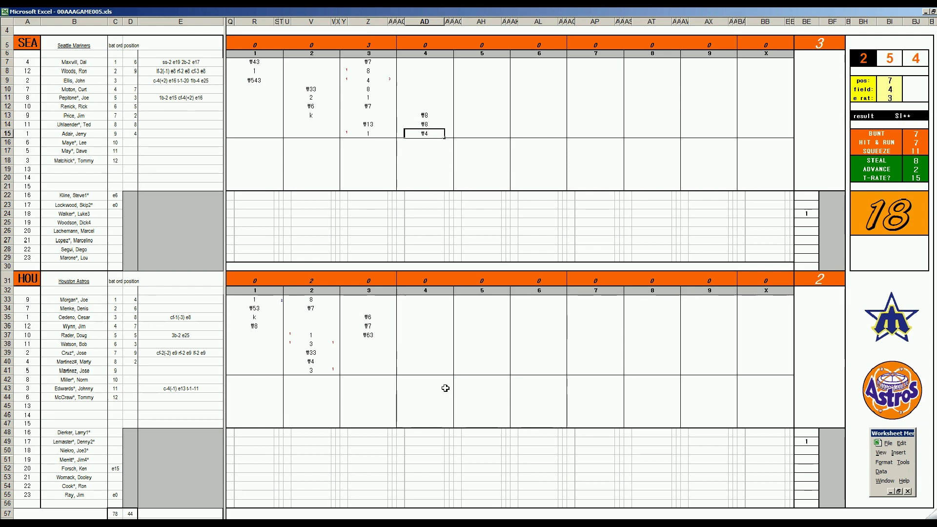
- Set the fielding position to 2 and reroll the dice
left_click(421, 343)
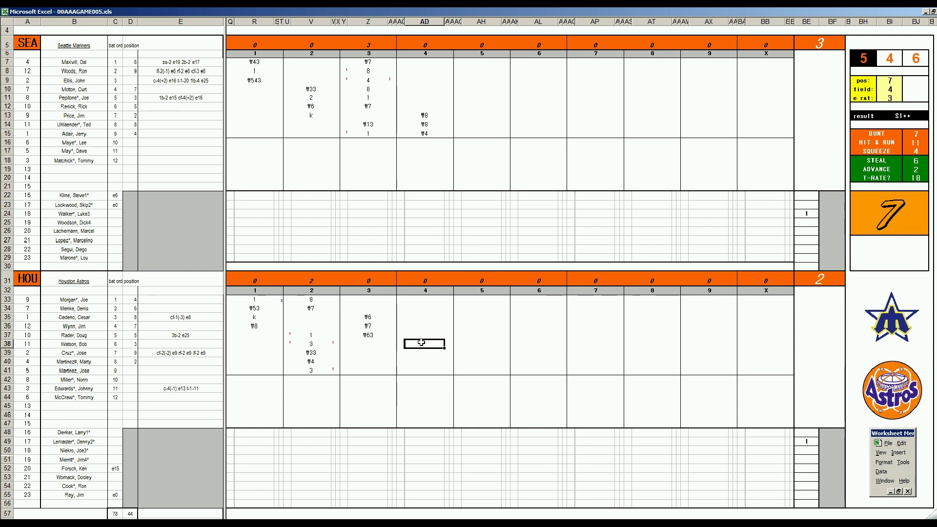
type("2")
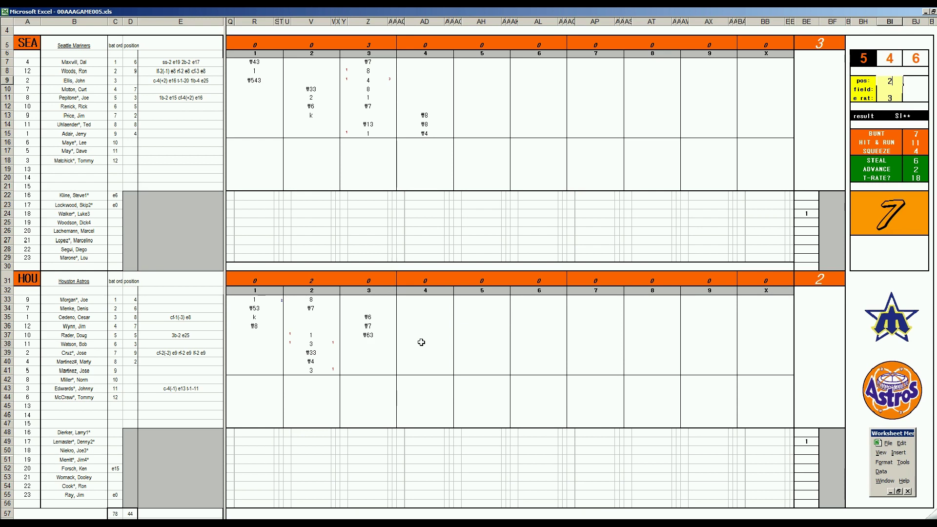
key("Return")
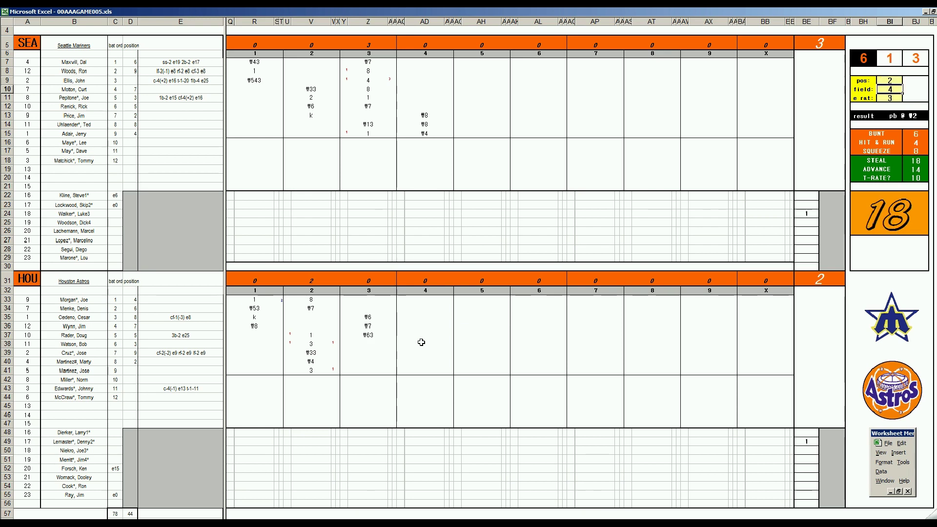
key("Return")
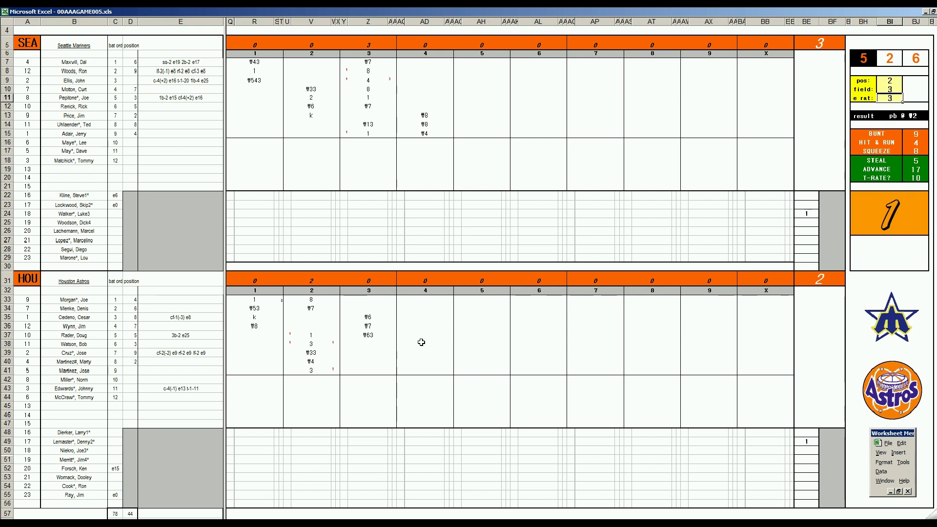
key("Return")
- Enter 2 and ₩4 for Houston's first two fourth-inning batters in rows 38–39
left_click(422, 343)
type("2")
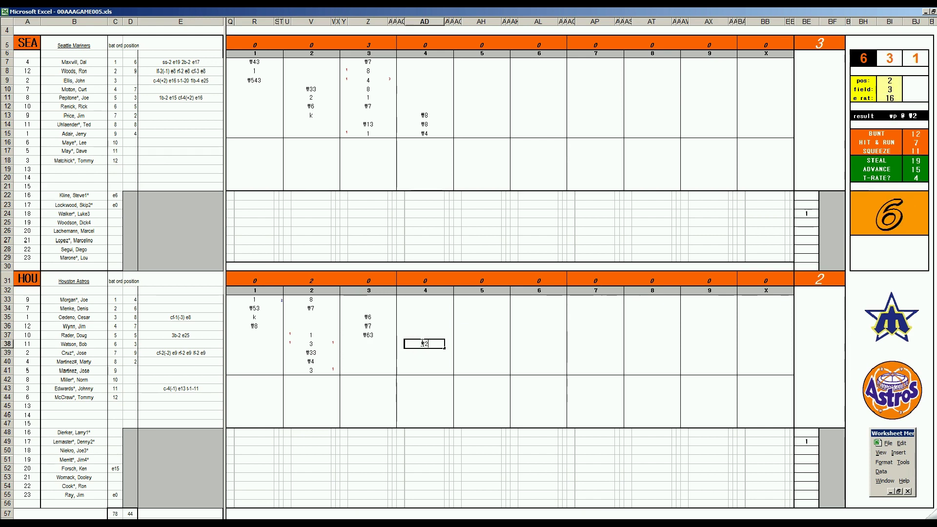
key("Return")
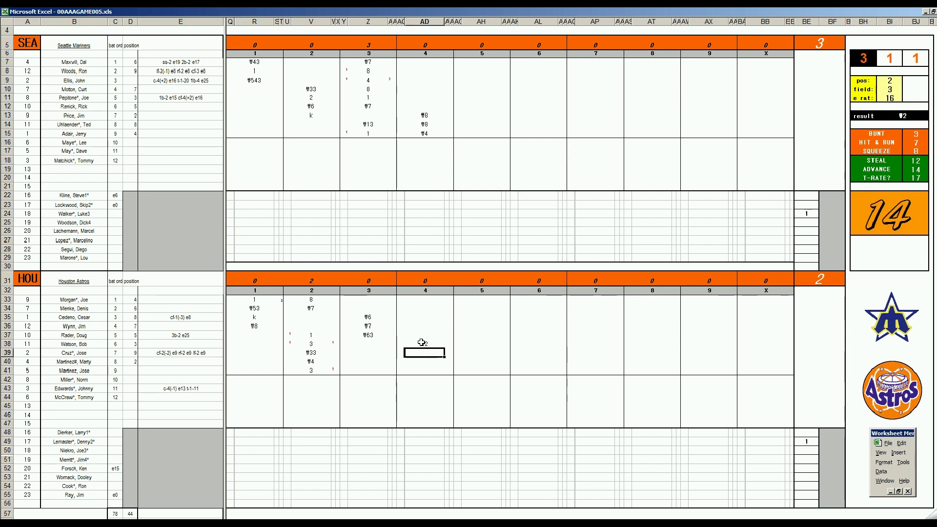
type("\\4")
key("Return")
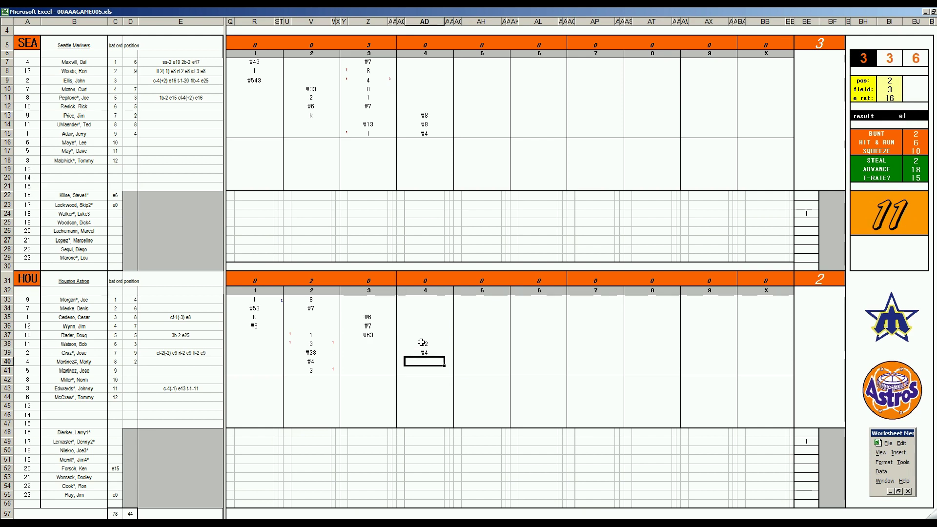
- Record Houston's ₩63, then 1 in row 7 and ₩643 in row 9 of Seattle's fifth
type("\\63")
left_click(479, 69)
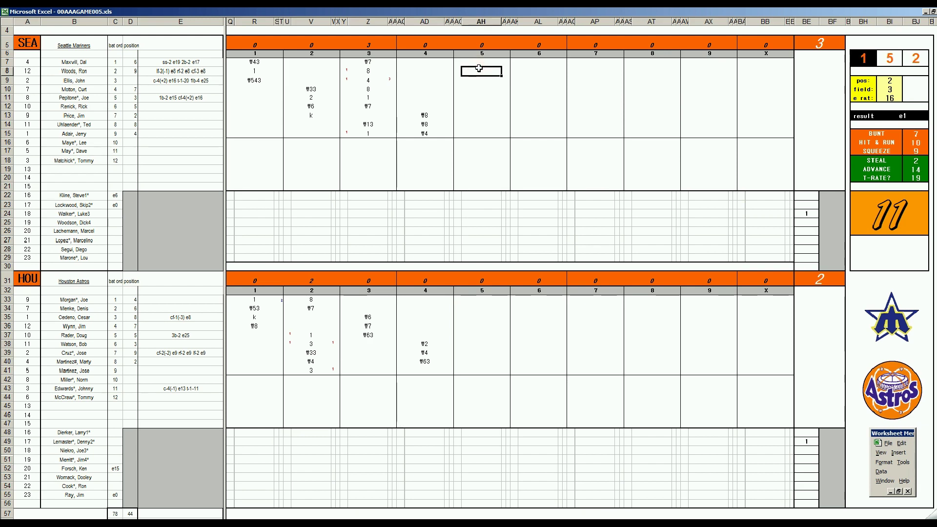
key("Up")
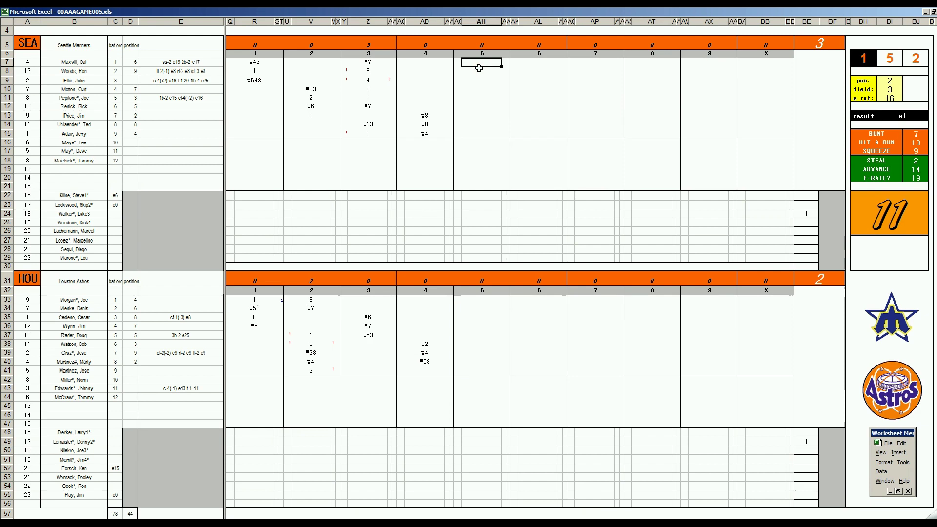
type("1")
key("Return")
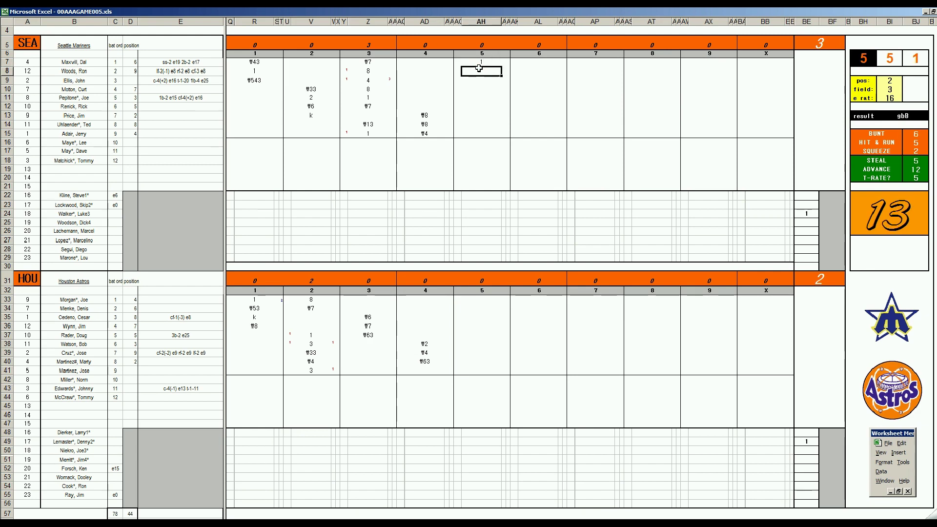
key("Return")
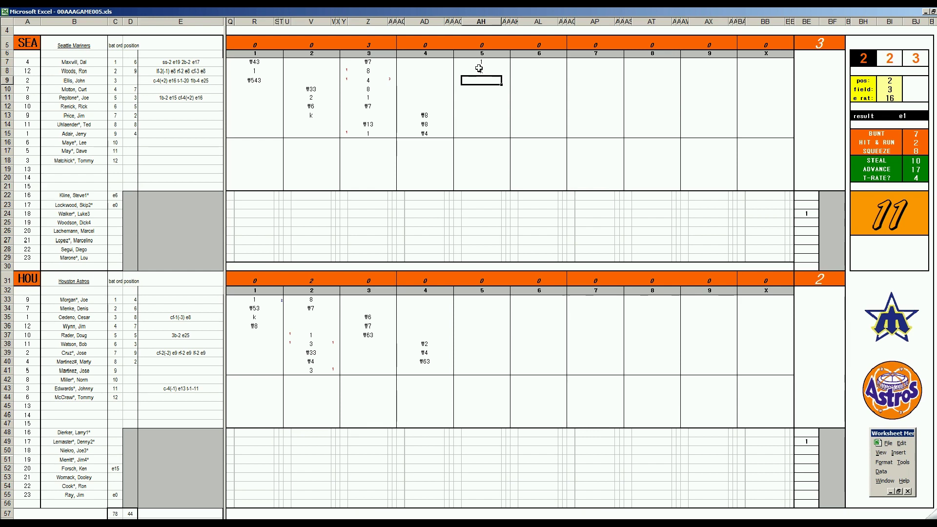
type("#643")
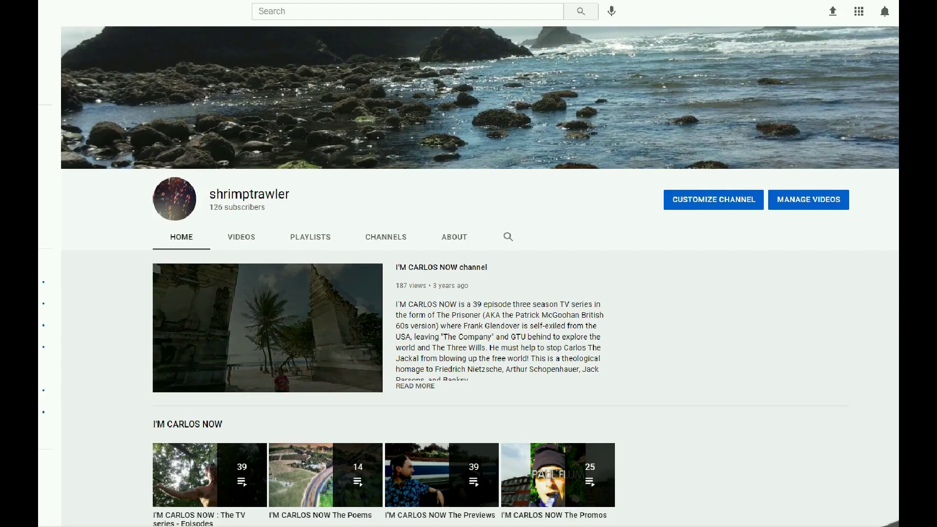
scroll(479, 277, "down", 4)
scroll(479, 276, "down", 5)
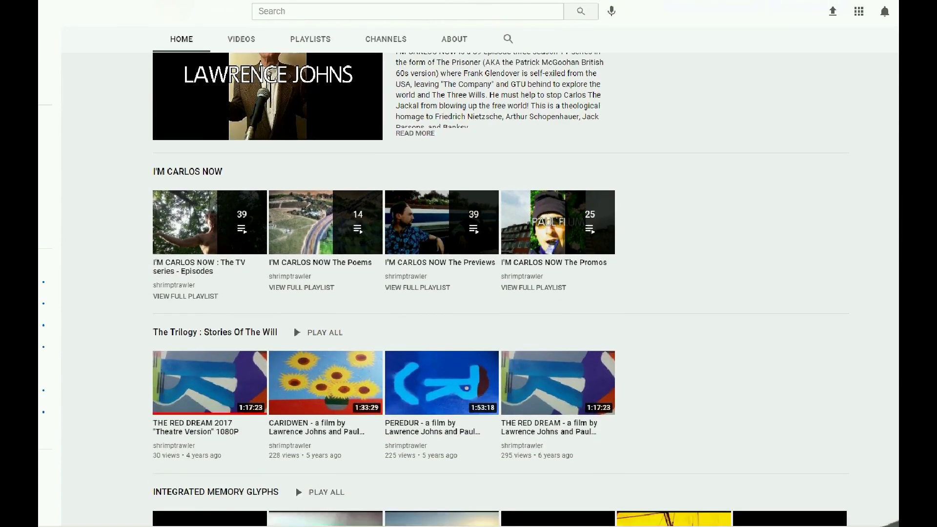
scroll(479, 276, "down", 3)
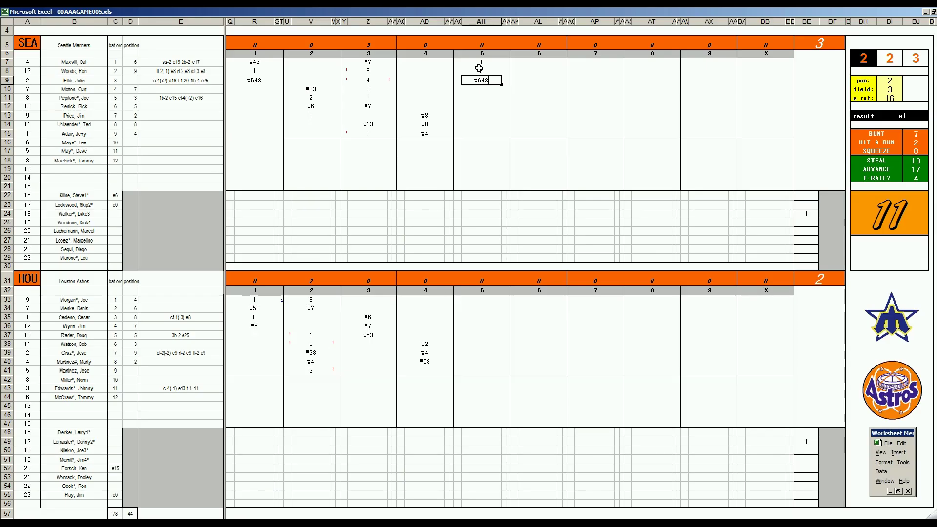
- Enter 1 for rows 41 and 33 of Houston's 5th inning and set pos 5, field 4
left_click(475, 374)
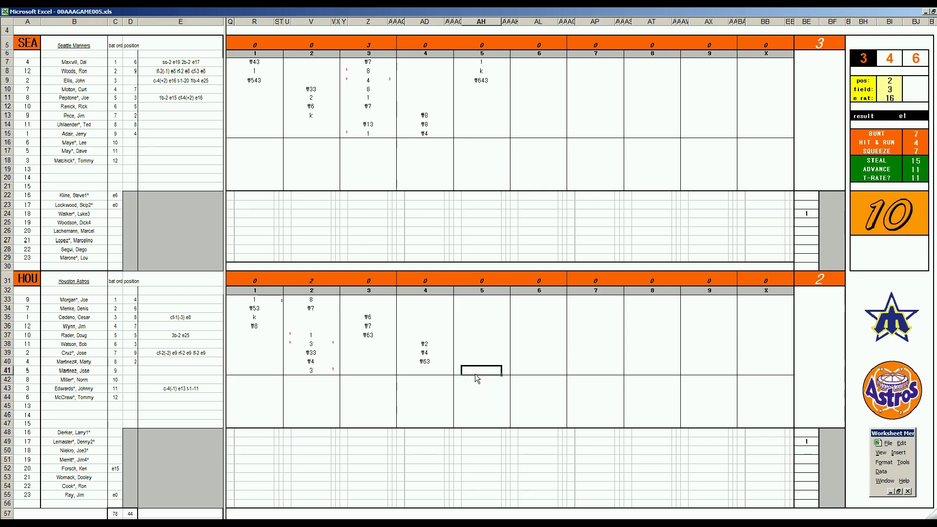
type("1")
key("Up")
key("Up")
key("Up")
key("Up")
key("Up")
key("Up")
key("Up")
key("Up")
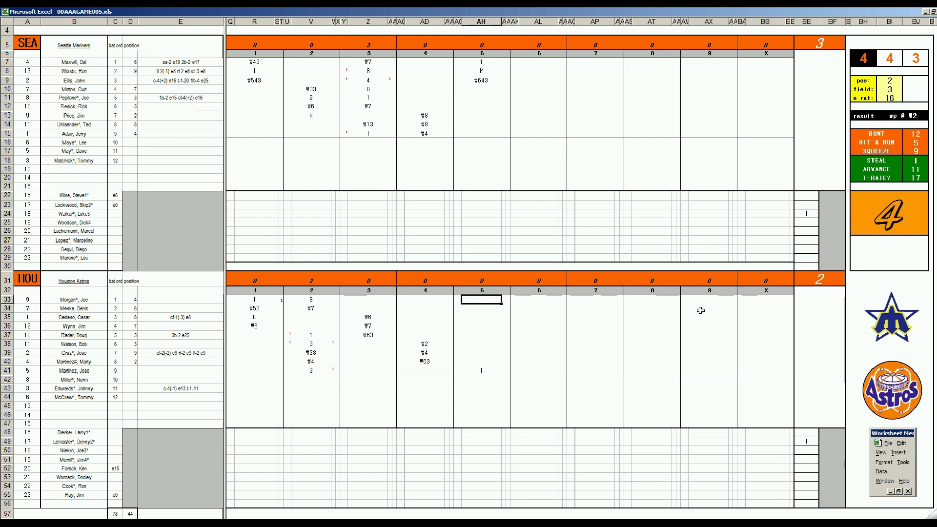
type("1")
key("Return")
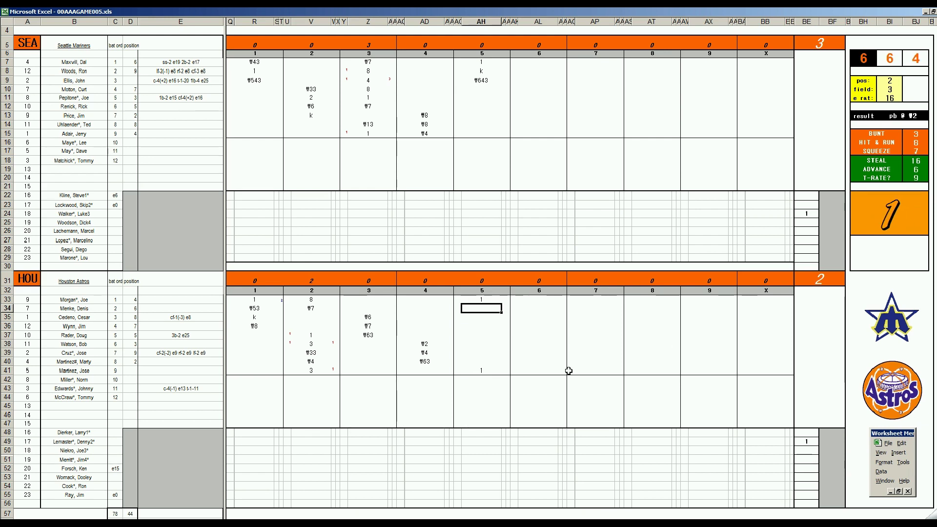
type("5")
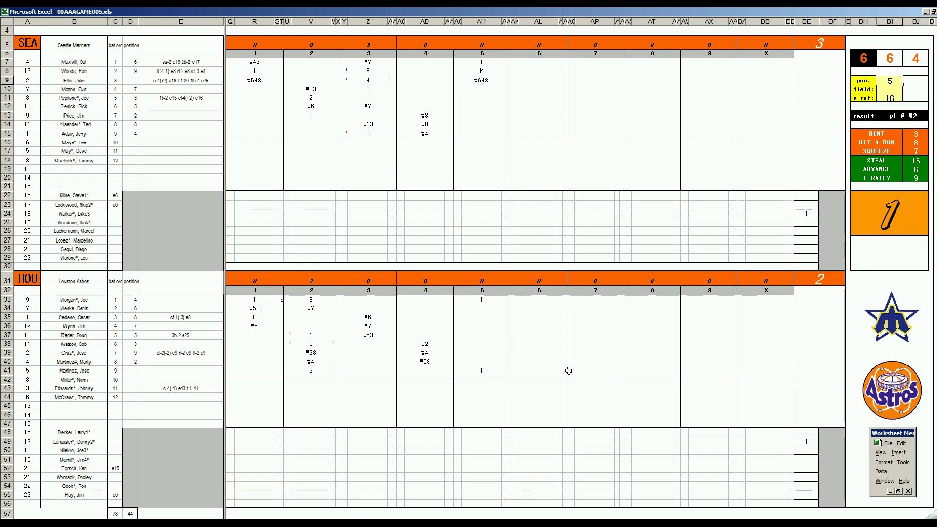
key("Return")
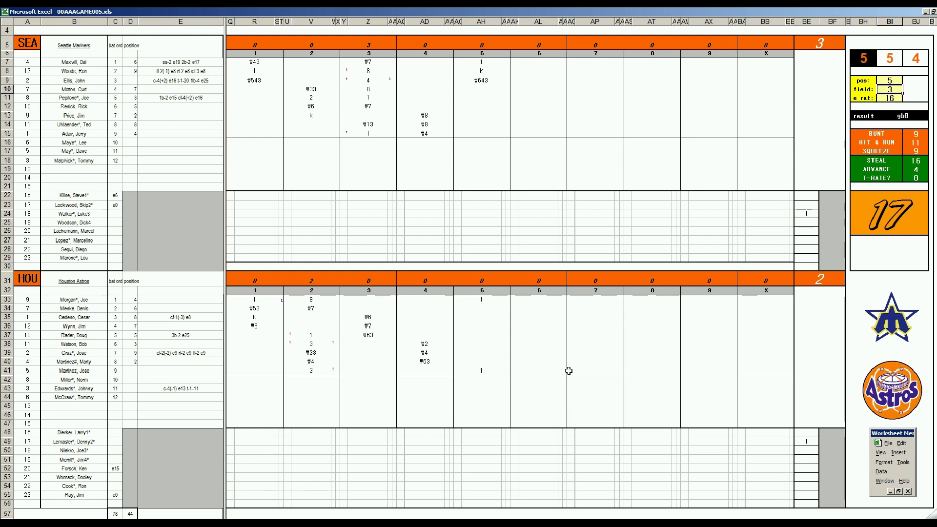
type("4")
key("Return")
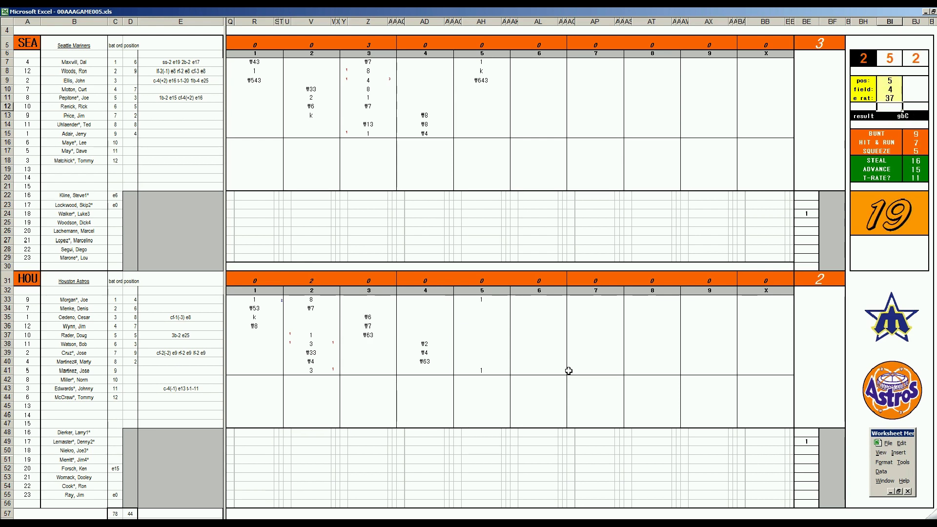
- Record ₩53 for row 34 and mark runs for rows 33 and 41, bringing Houston to 4
left_click(474, 307)
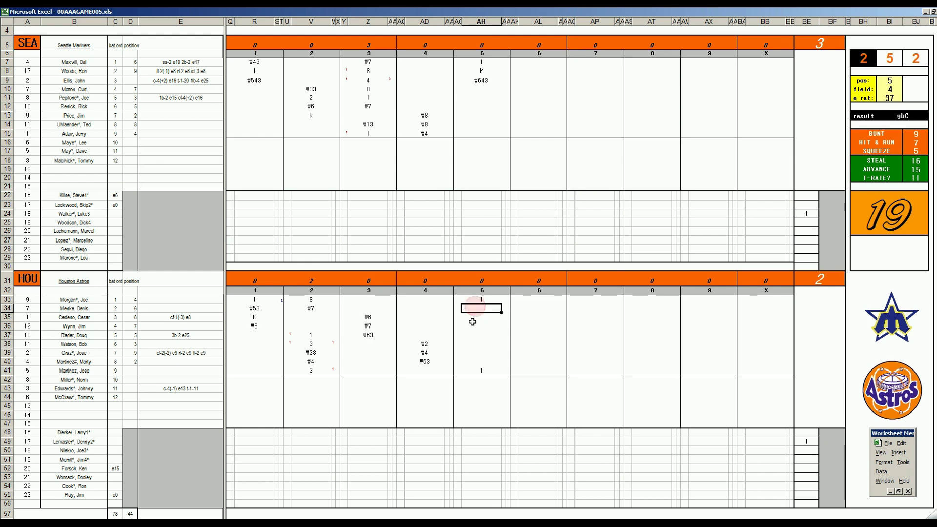
type("#53")
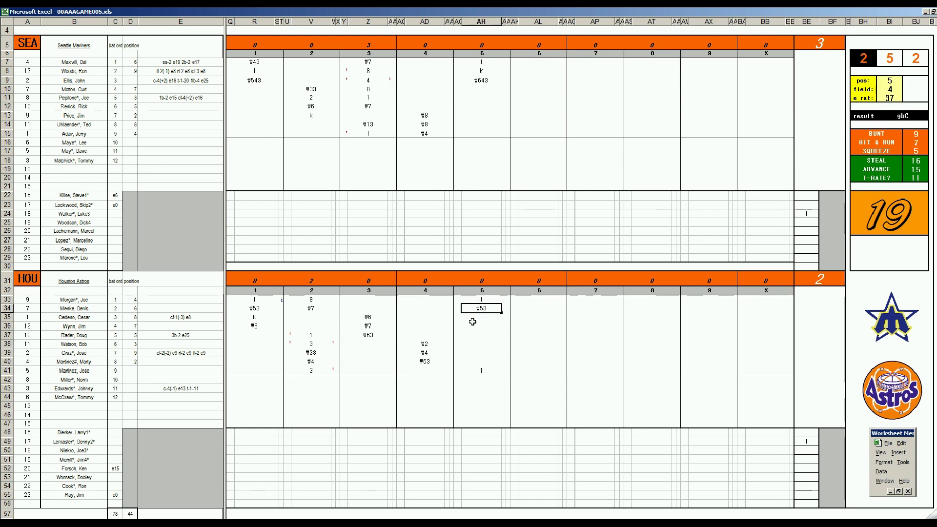
key("Return")
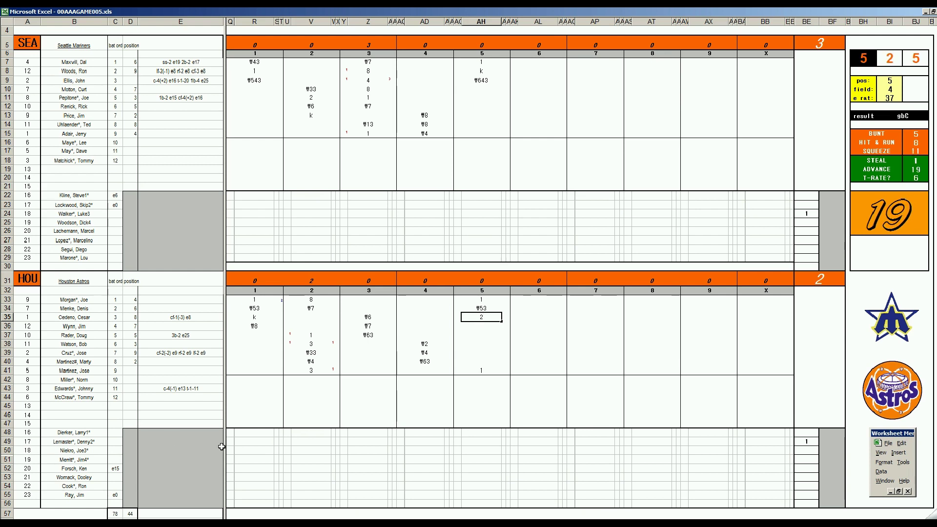
key("Return")
key("Left")
key("Up")
key("Up")
type("1")
key("Down")
key("Down")
key("Down")
key("Down")
key("Down")
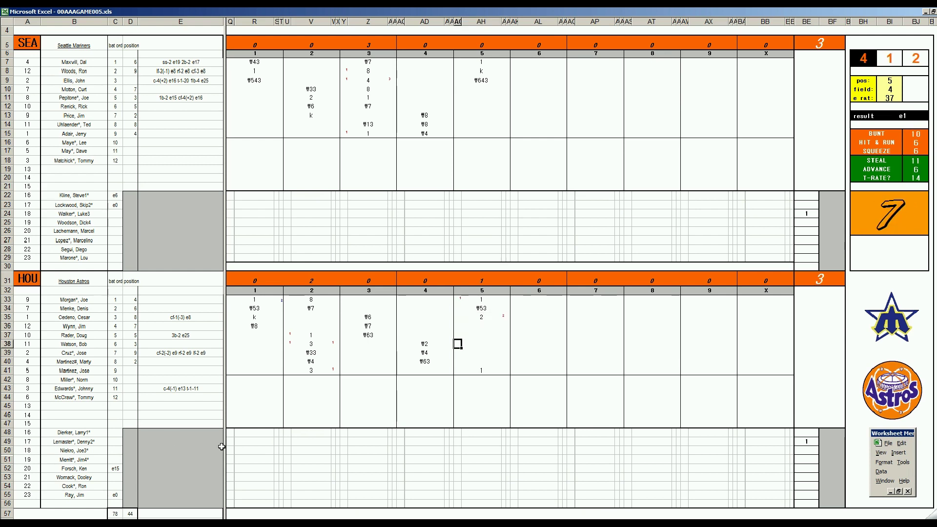
key("Down")
key("Down")
key("Down")
type("1")
key("Return")
key("Up")
key("Up")
key("Up")
key("Up")
key("Up")
key("Up")
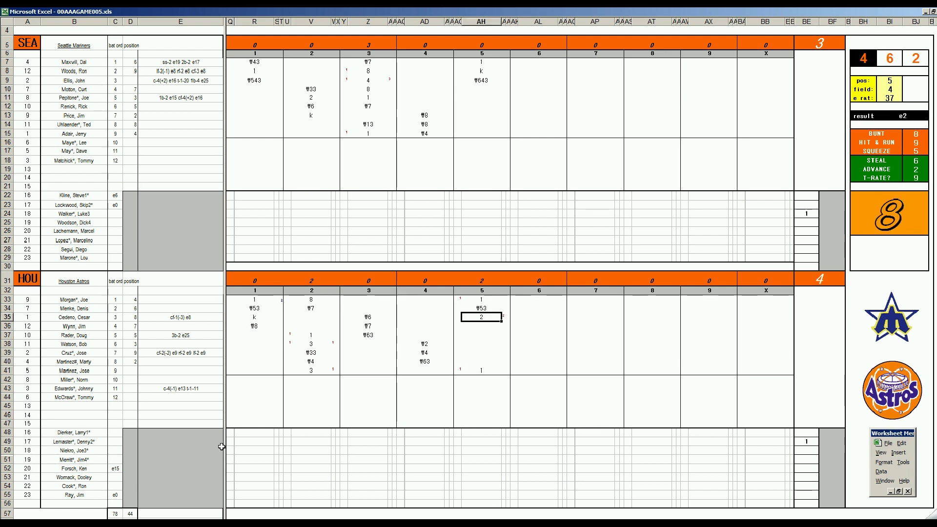
- Enter 8 for row 36 and a k strikeout for row 37
key("Down")
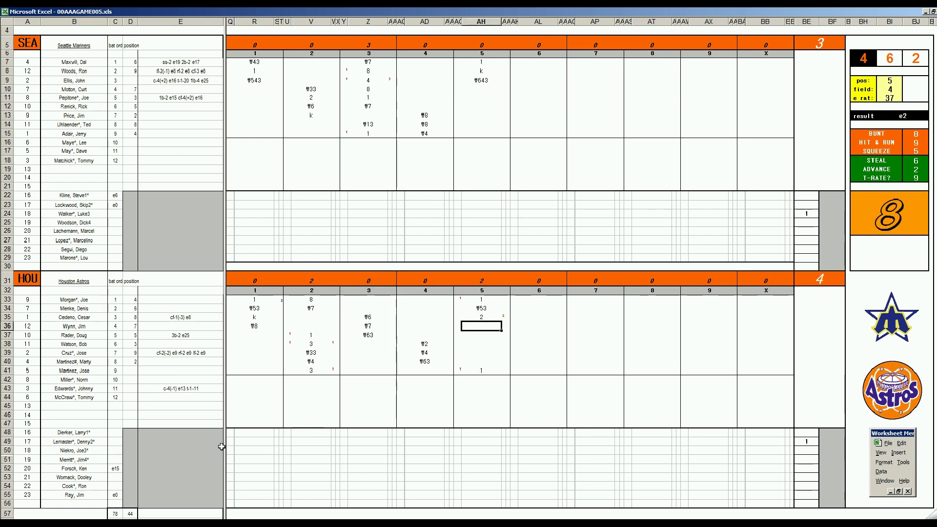
type("8")
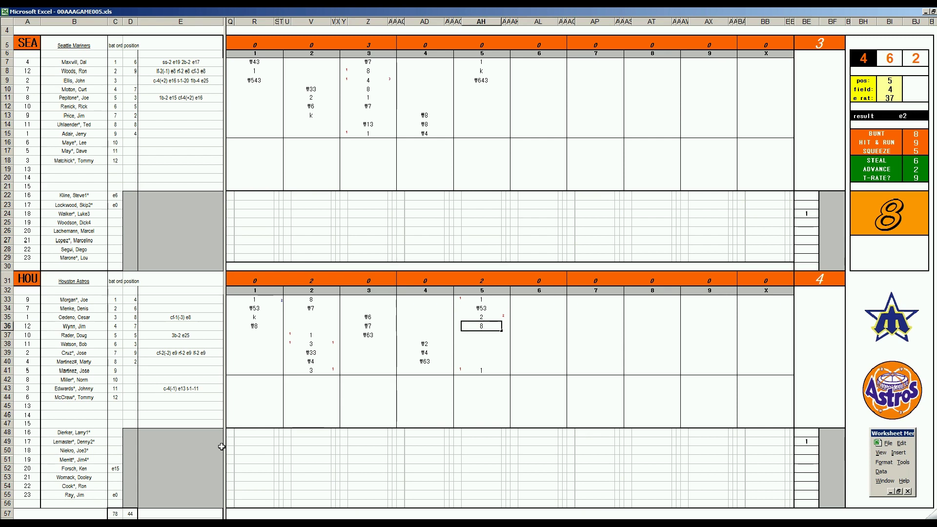
key("Return")
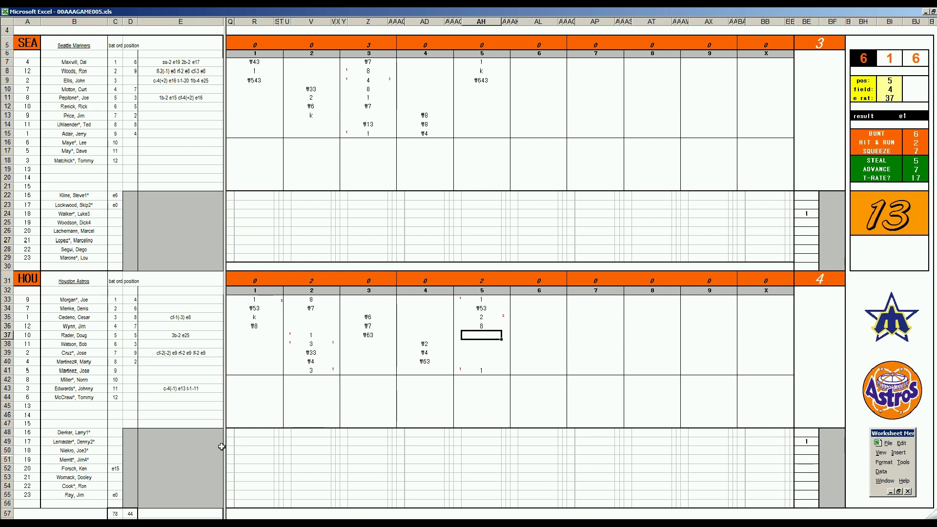
type("k")
key("Return")
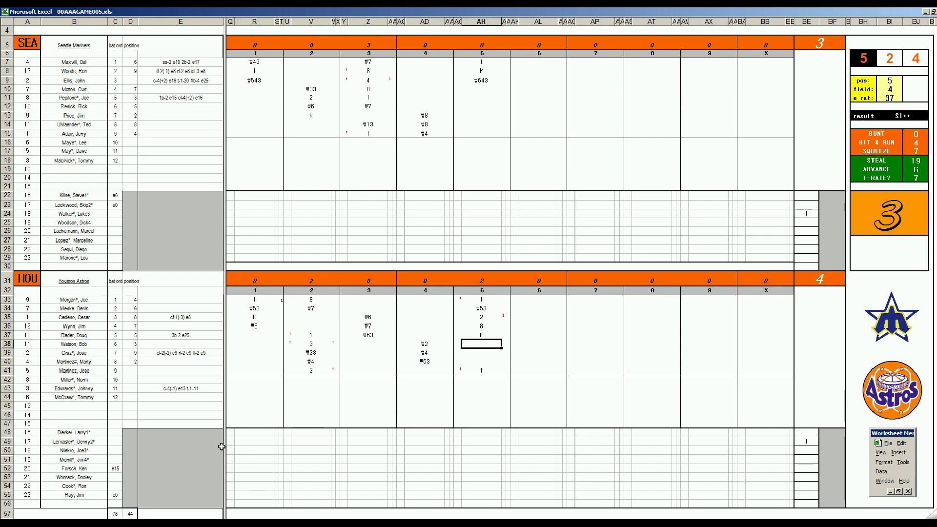
- Finish Houston's 5th with a k, then enter ₩7, 1, 1 and ₩8 in Seattle's sixth, rows 10–13
type("k")
left_click(530, 91)
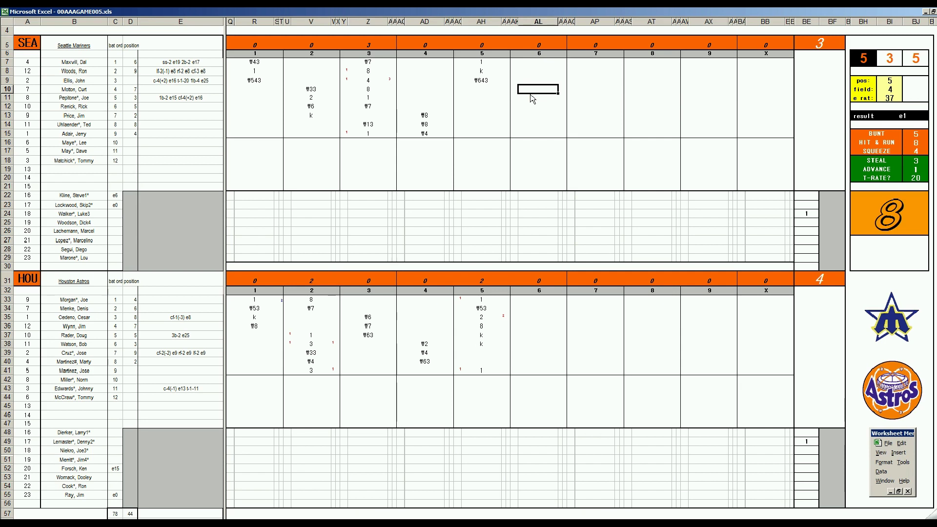
type("\\7")
key("Return")
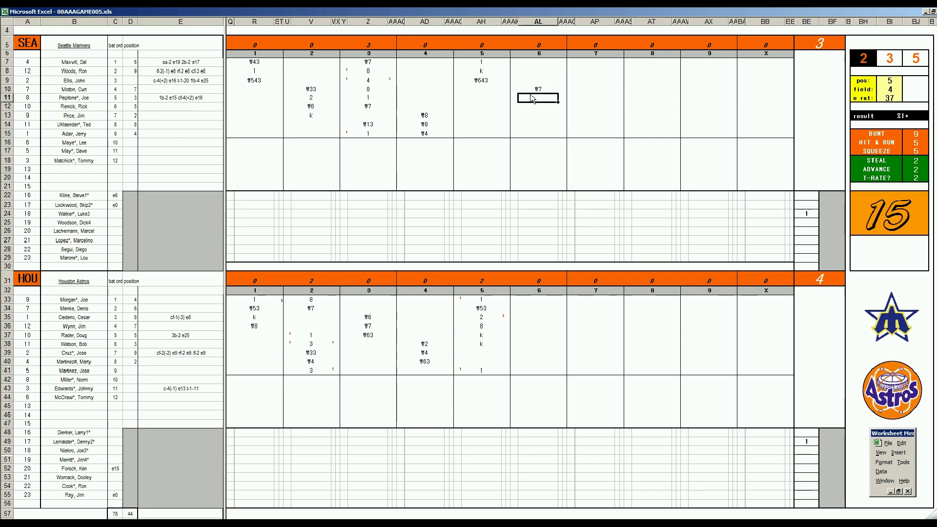
type("1")
key("Return")
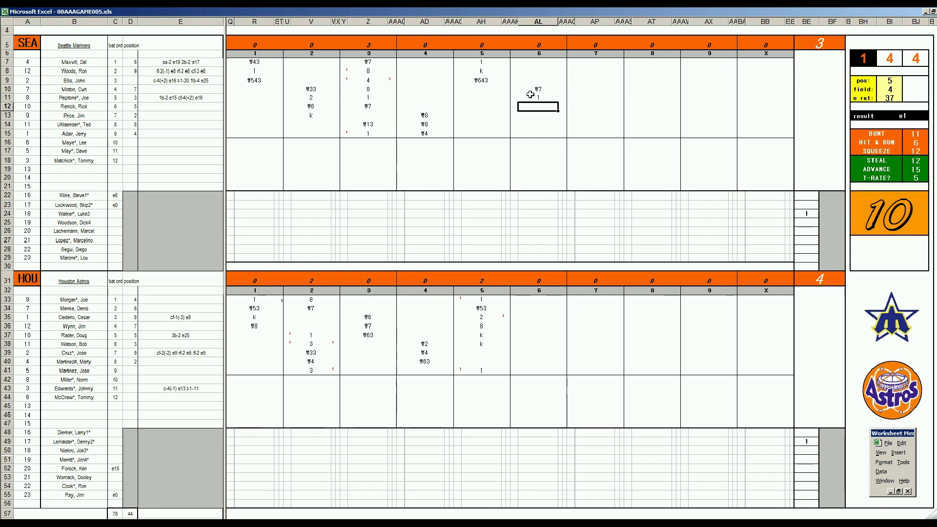
type("1")
key("Return")
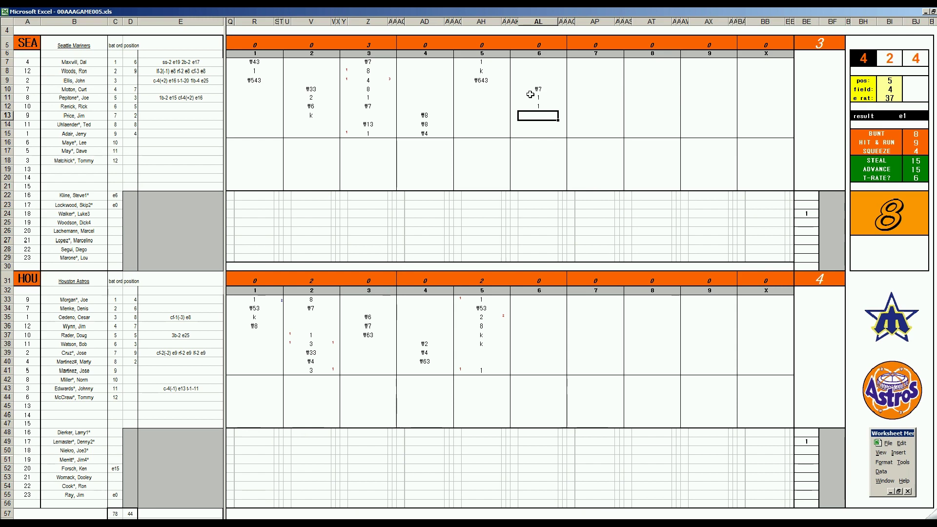
type("#8")
key("Return")
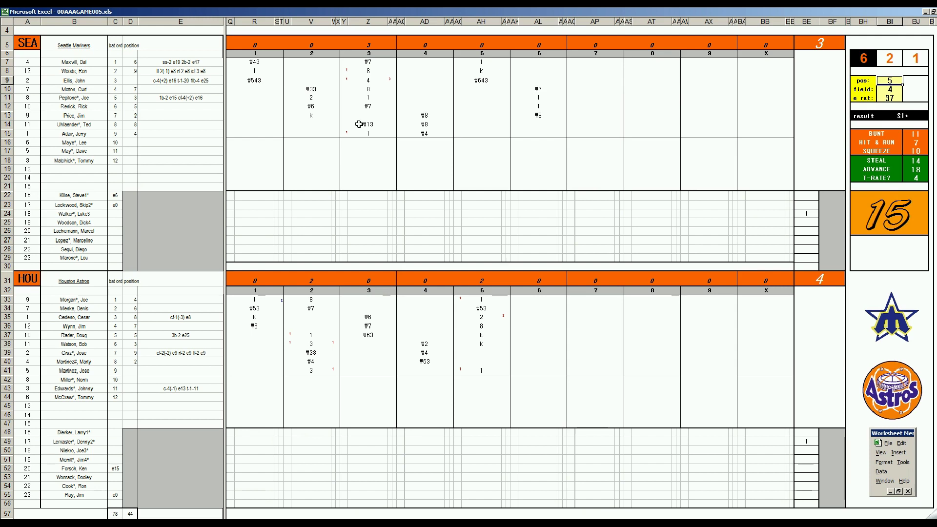
left_click(540, 124)
- Record ₩13 in Seattle's sixth, then 33, k and ₩43 for Houston's sixth
type("#13")
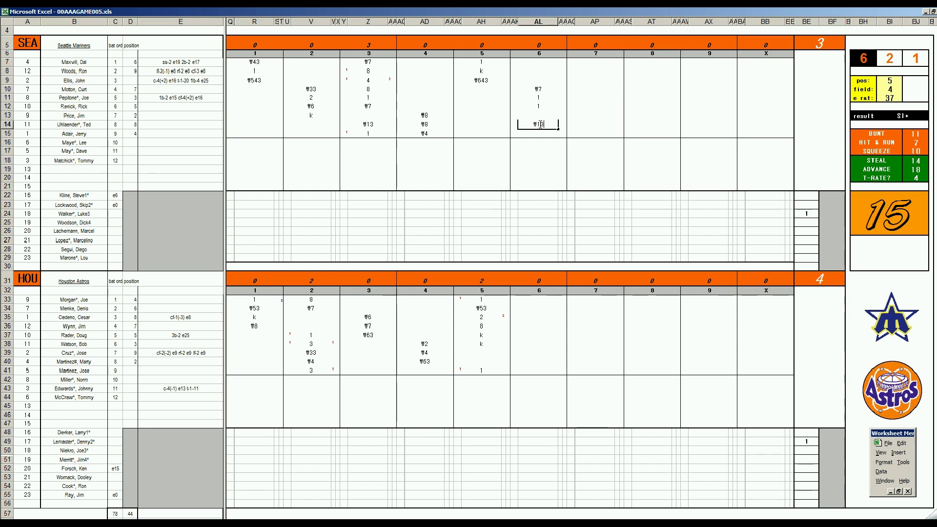
left_click(533, 351)
left_click(533, 351)
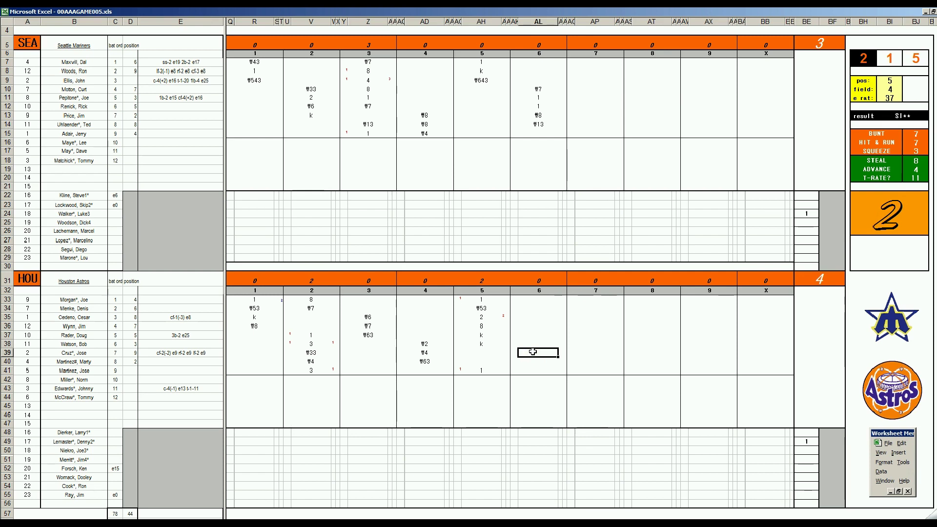
type("33")
key("Return")
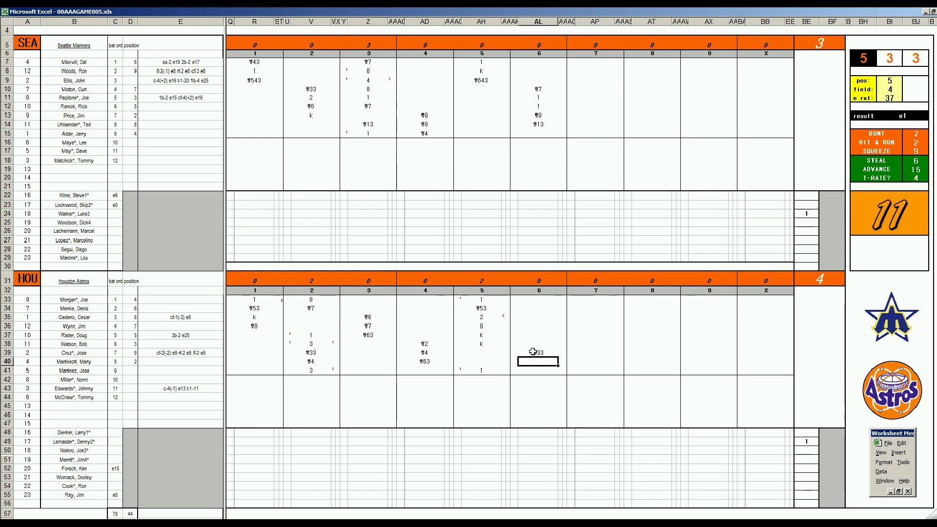
type("k")
key("Return")
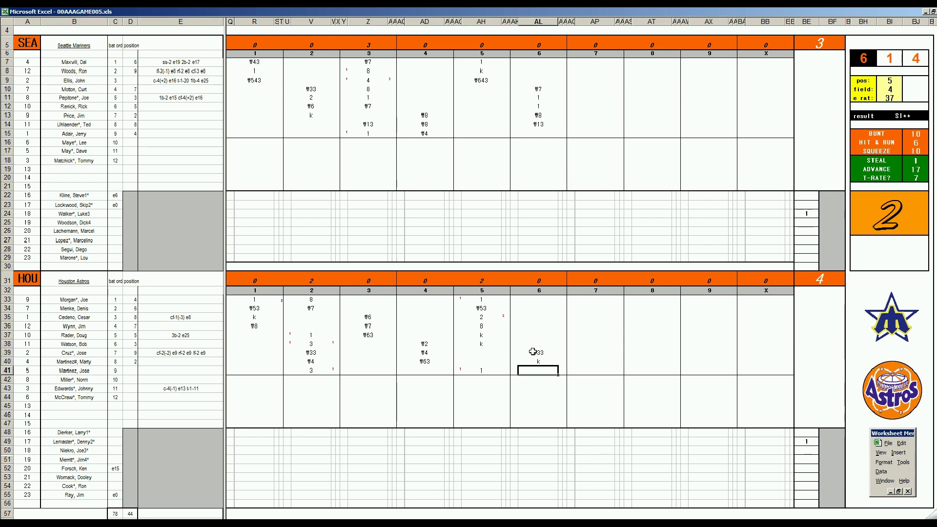
type("\\43")
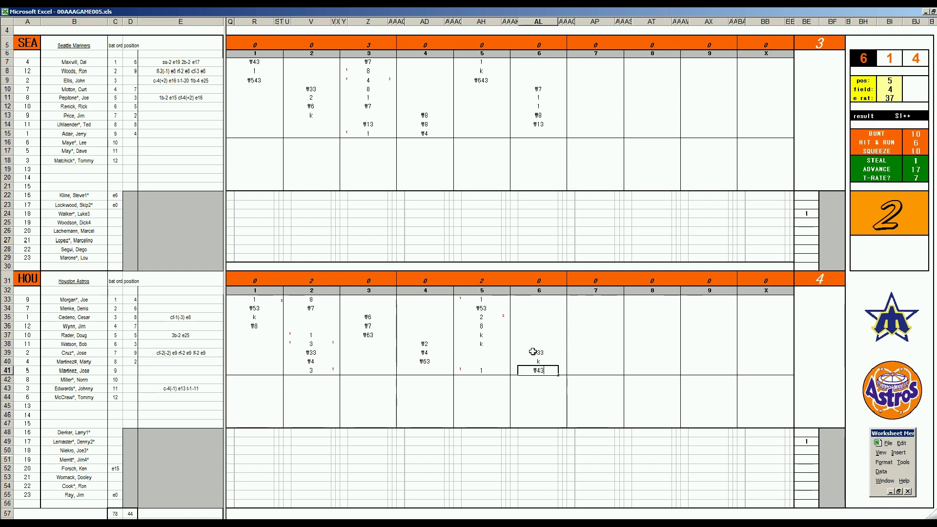
- Enter ₩8 in AP15, then ₩7 and 2 for Seattle's seventh-inning batters
left_click(594, 133)
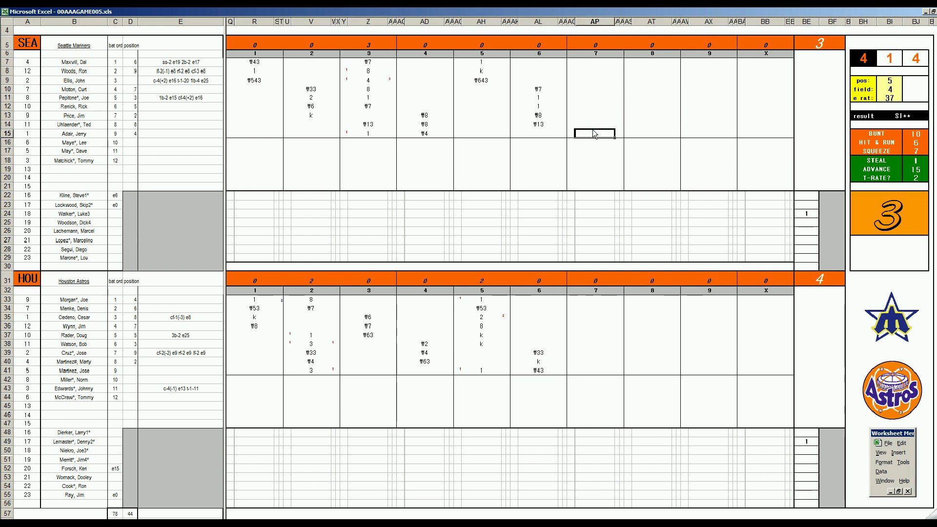
type("₩8")
key("Return")
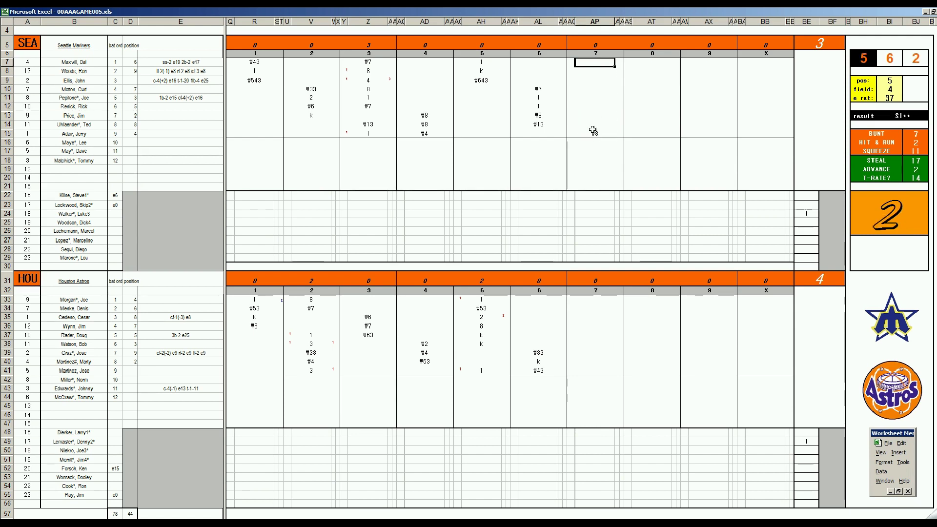
type("₩7")
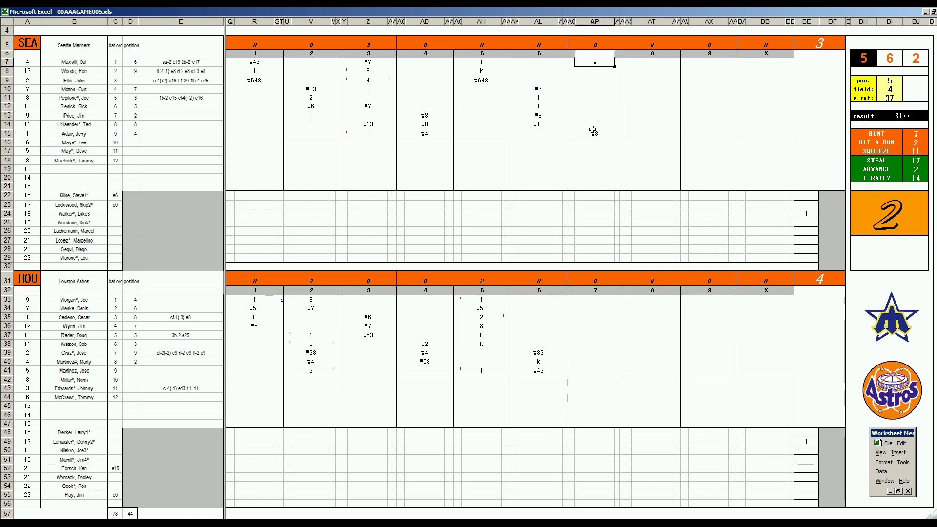
key("Return")
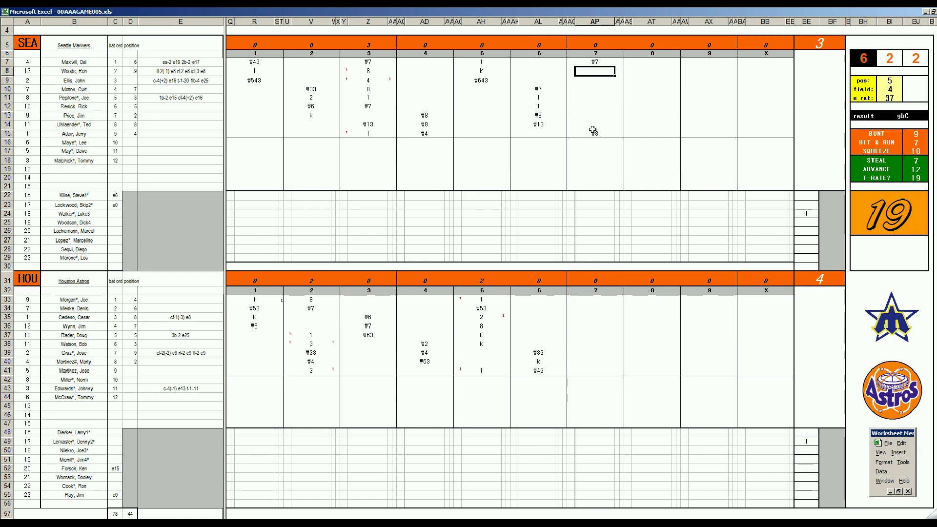
type("2")
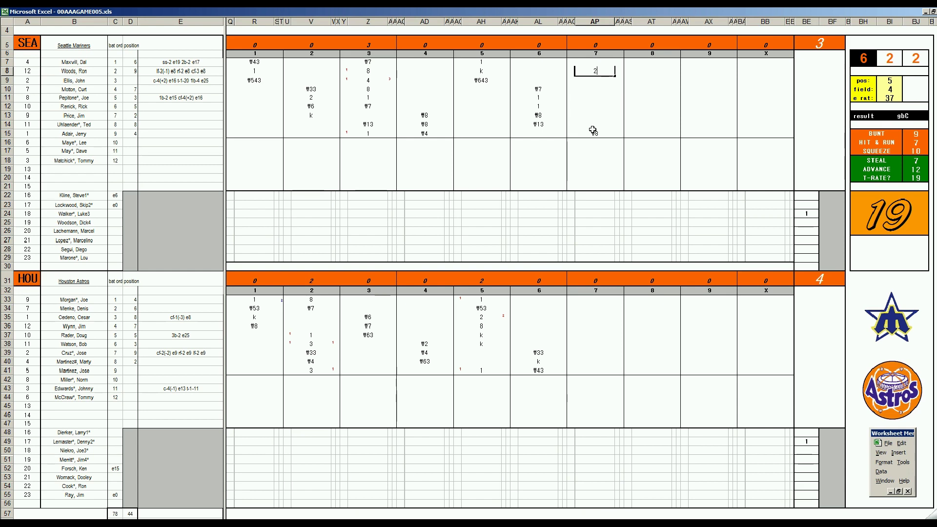
key("Return")
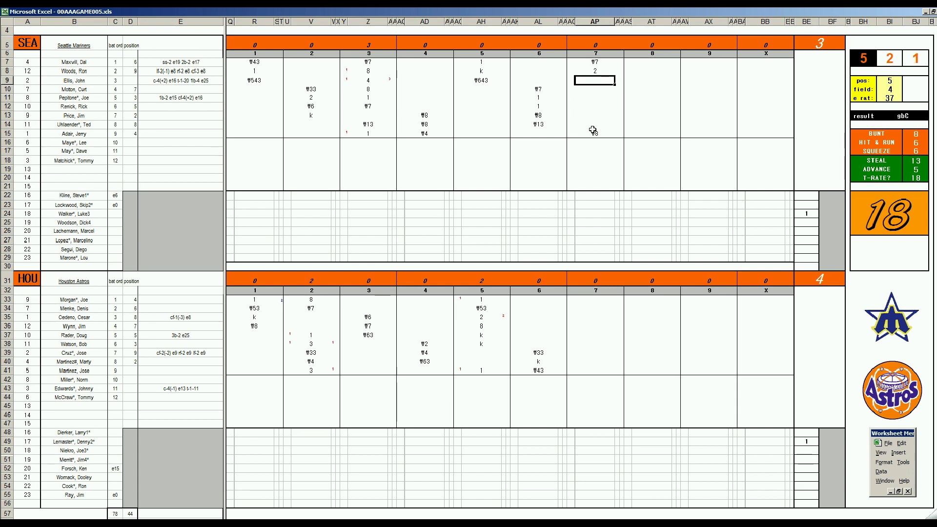
- Type ₩33 for the next batter, then switch to Spotify's 13th Floor Elevators album page
type("#33")
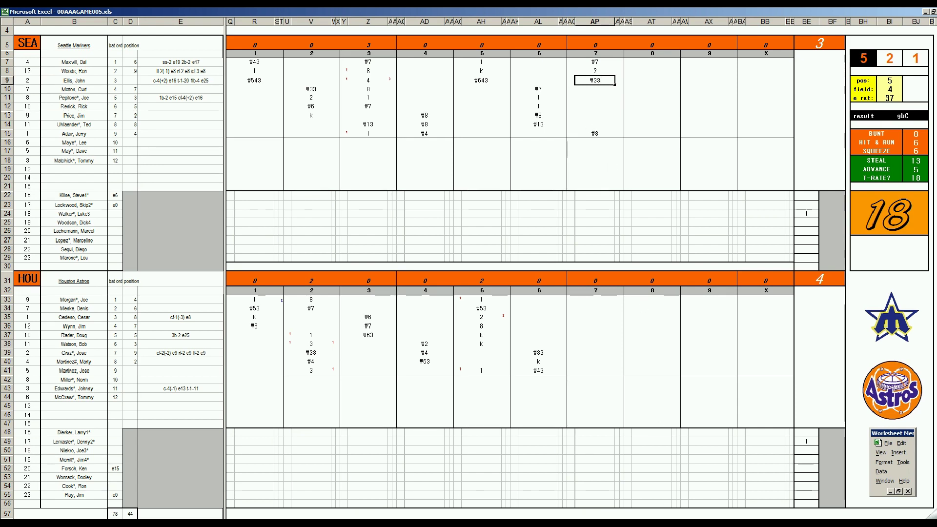
key("alt+Tab")
left_click(69, 432)
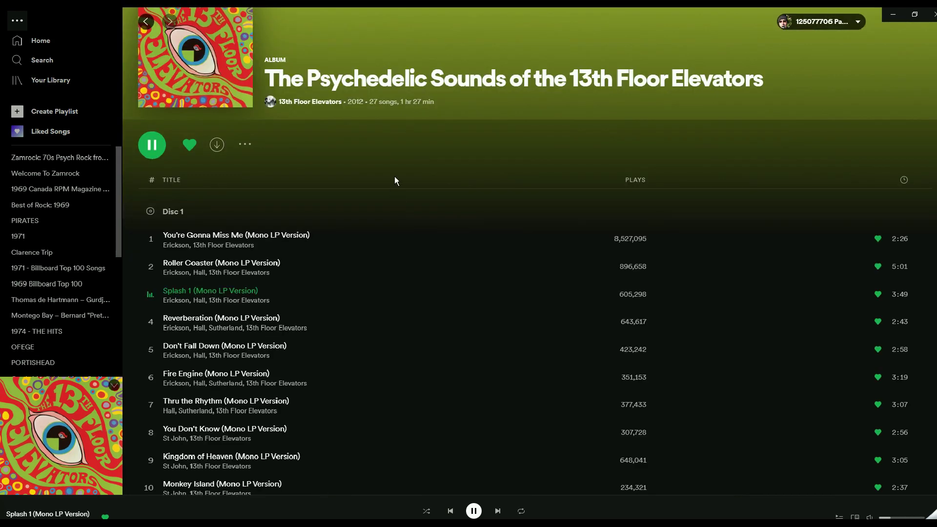
- Scroll through the 13th Floor Elevators album track list in Spotify
scroll(334, 161, "up", 2)
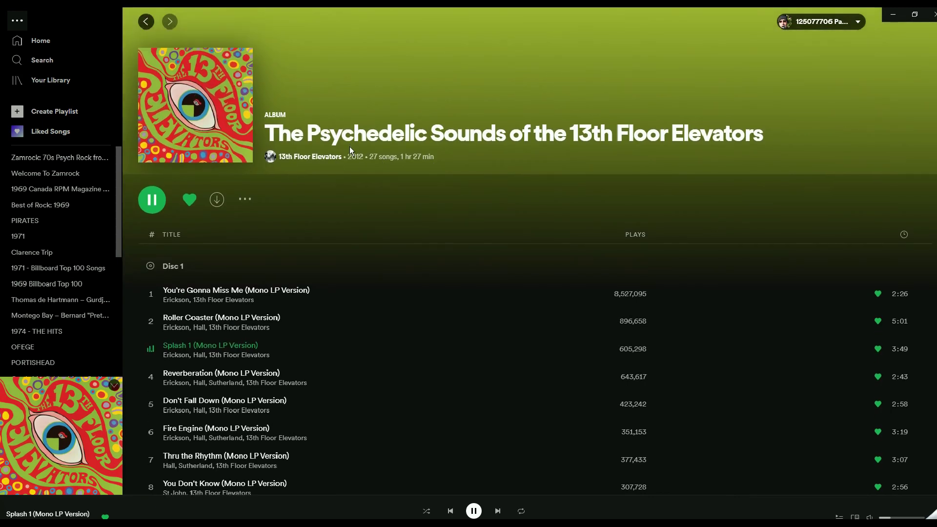
scroll(349, 146, "down", 3)
scroll(349, 146, "down", 10)
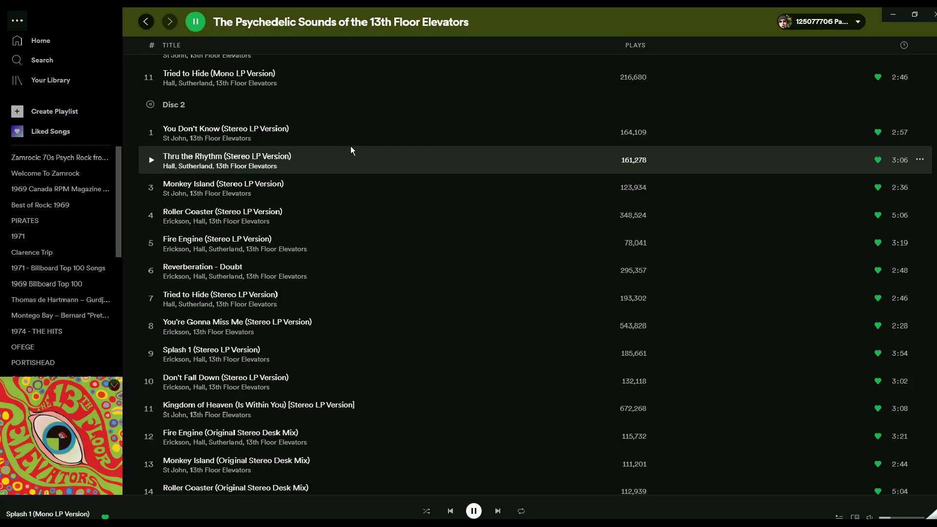
scroll(350, 149, "up", 5)
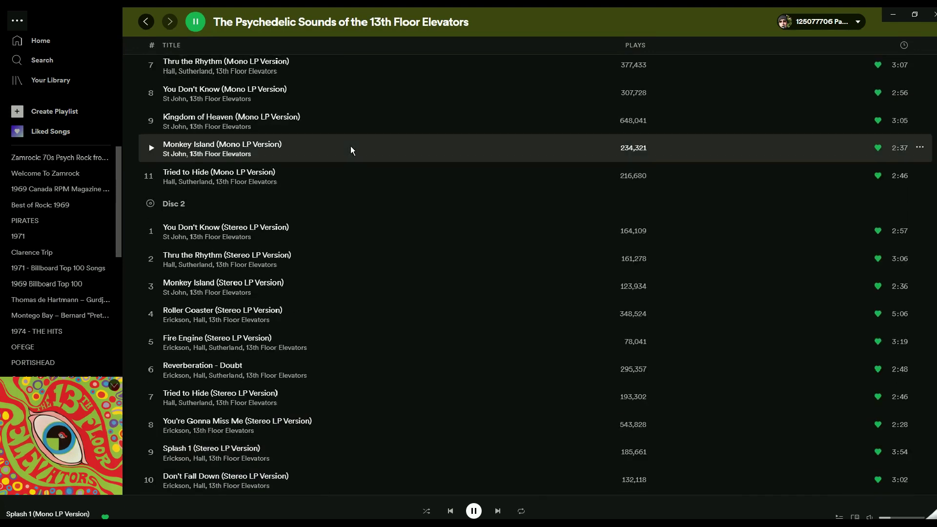
scroll(353, 150, "down", 4)
scroll(353, 146, "down", 3)
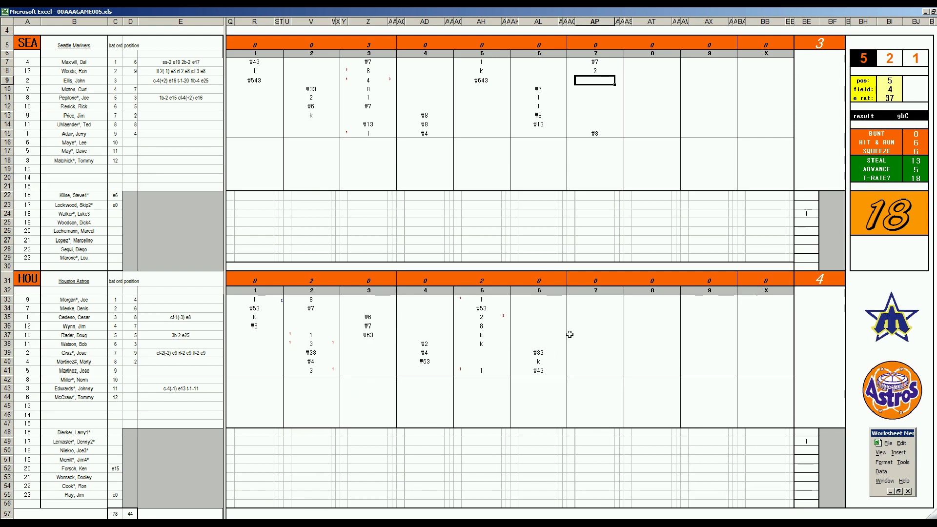
- Commit ₩33 in Seattle's seventh, then enter ₩5, ₩8 and k for Houston's seventh
left_click(588, 302)
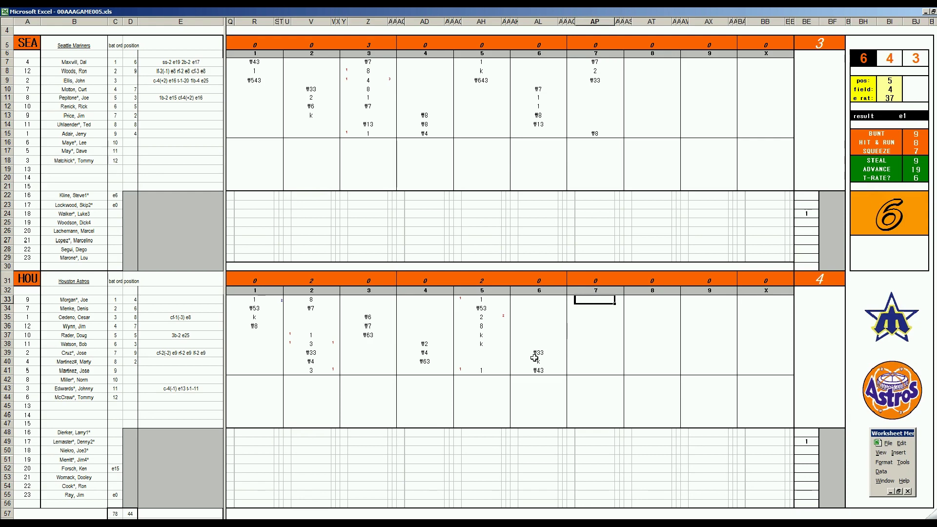
type("#5")
key("Return")
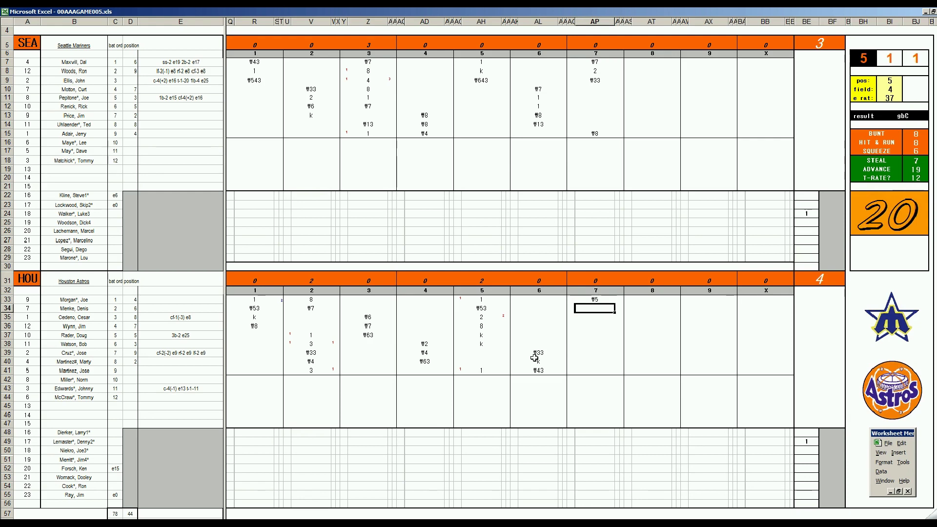
type("#8")
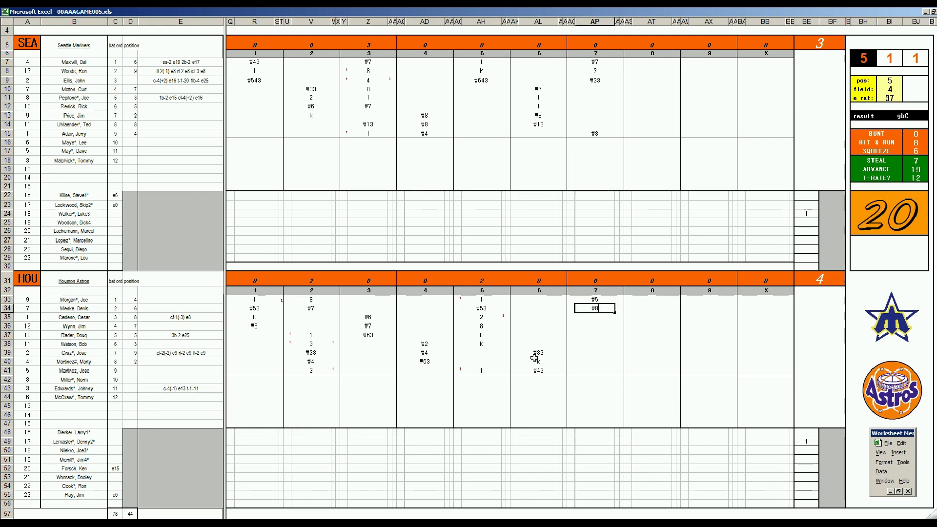
key("Return")
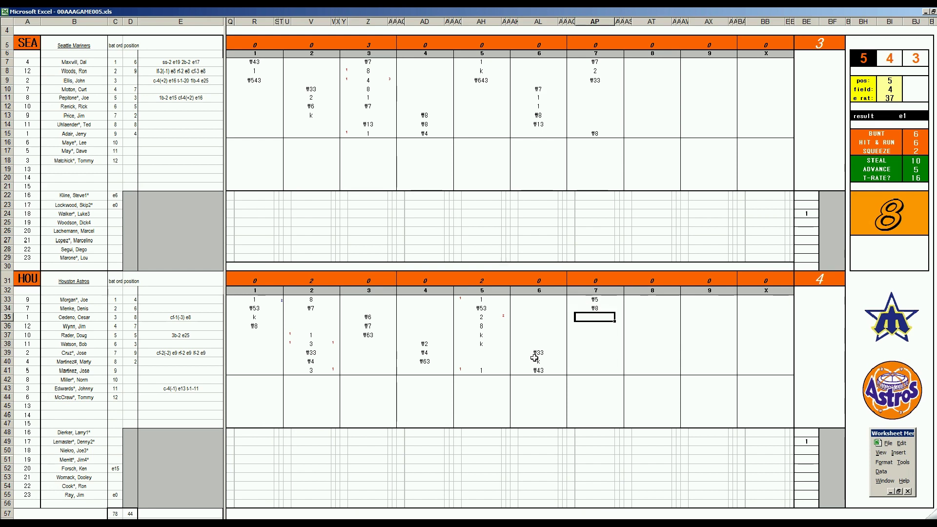
type("k")
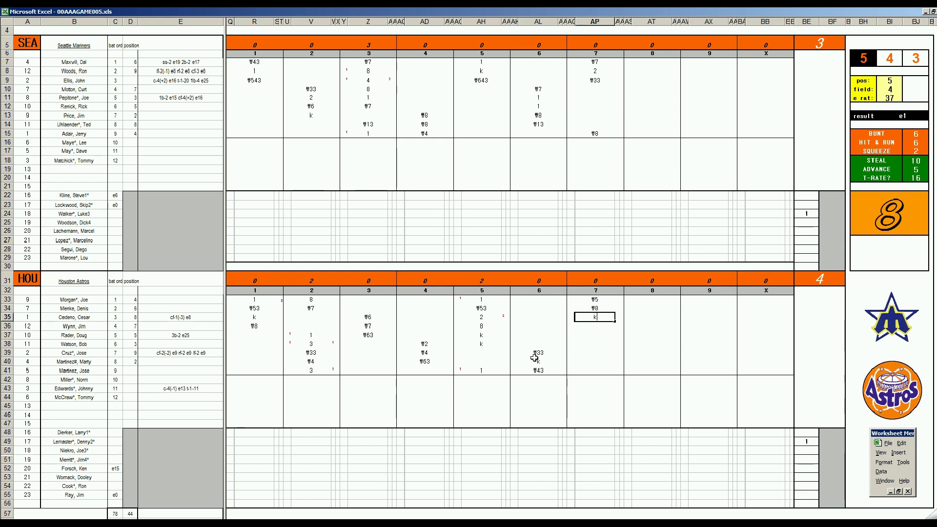
- Set pos 3, field 2 and e rat 22 for Seattle's eighth inning
left_click(629, 90)
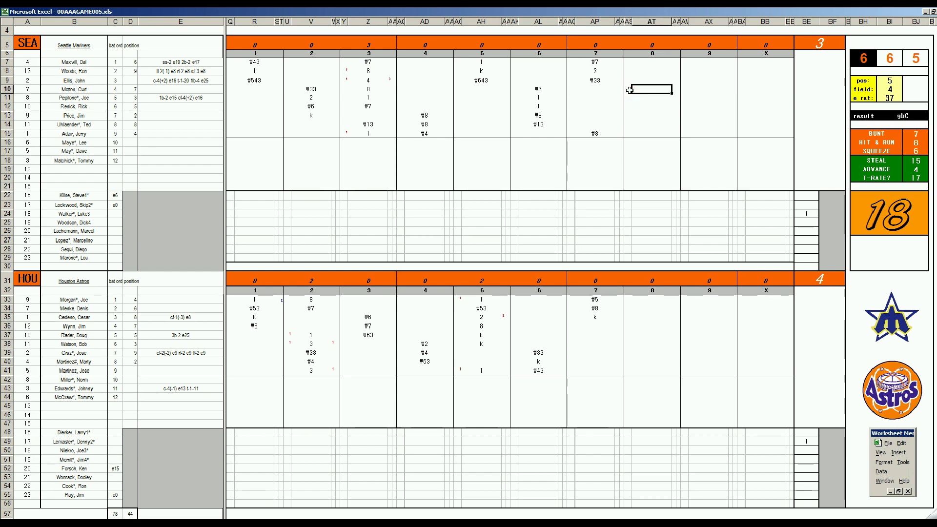
key("Tab")
type("3")
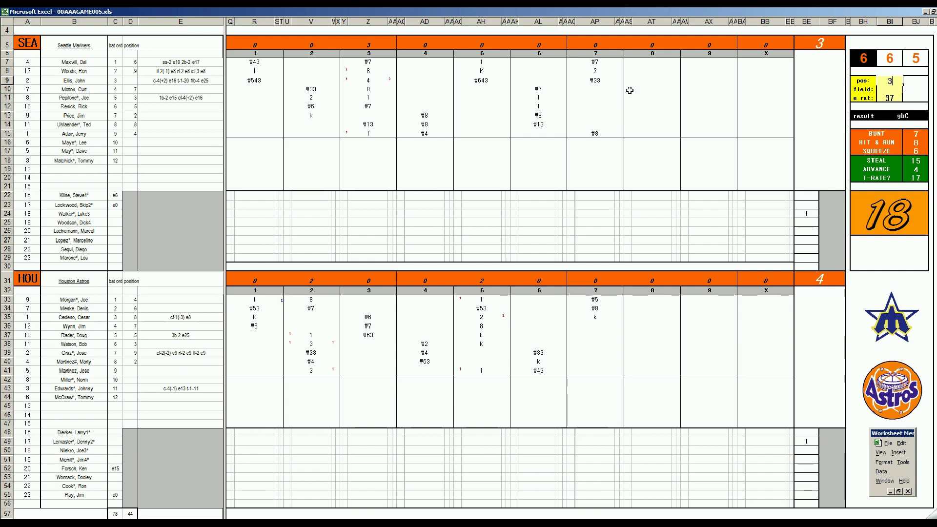
key("Return")
type("2")
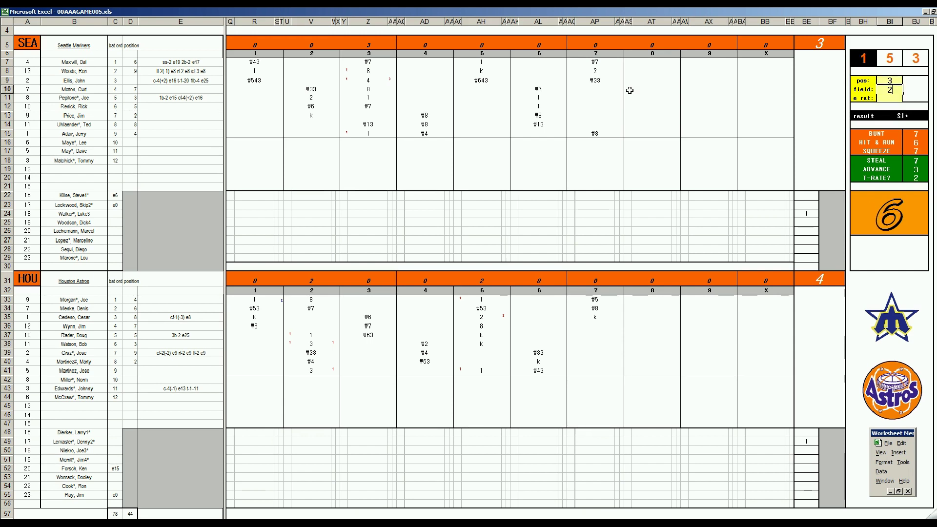
key("Return")
type("22")
key("Return")
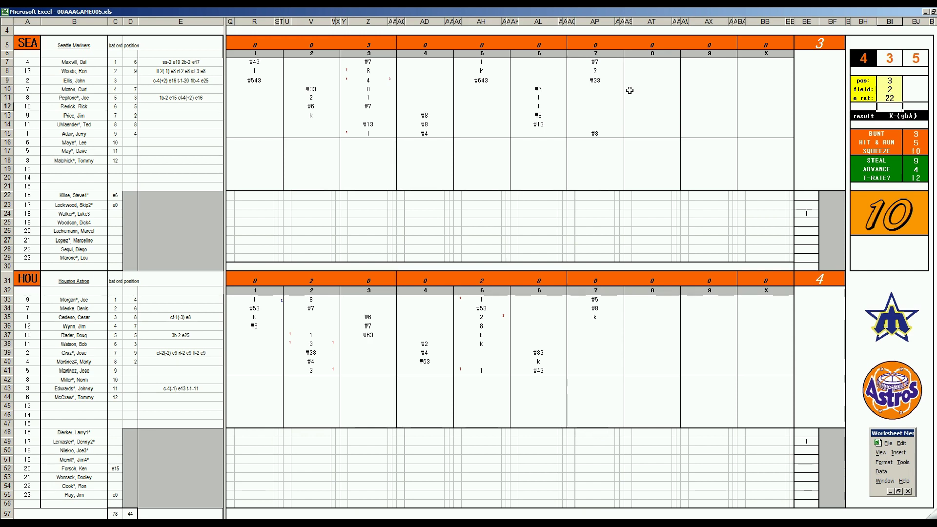
- Record outs ₩33, #4 and #9 for Seattle's eighth-inning batters
left_click(649, 89)
type("#3")
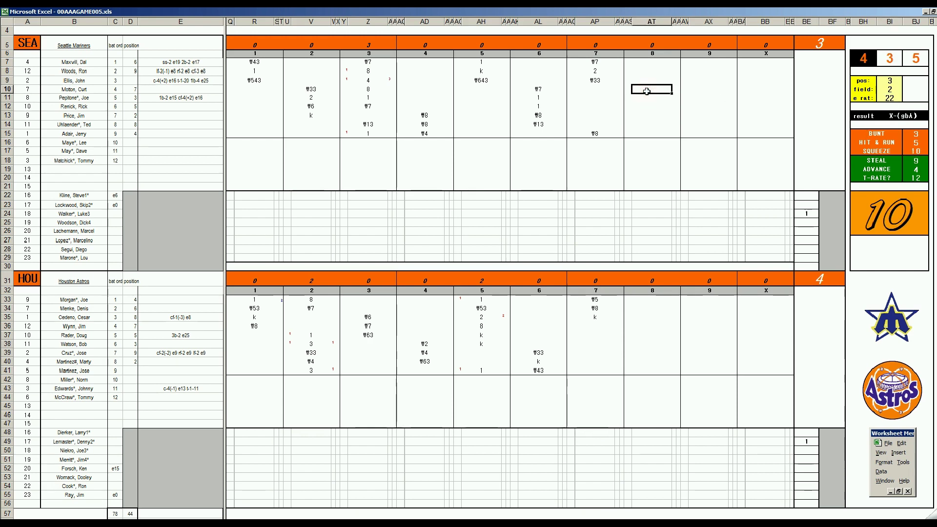
type("3")
key("Return")
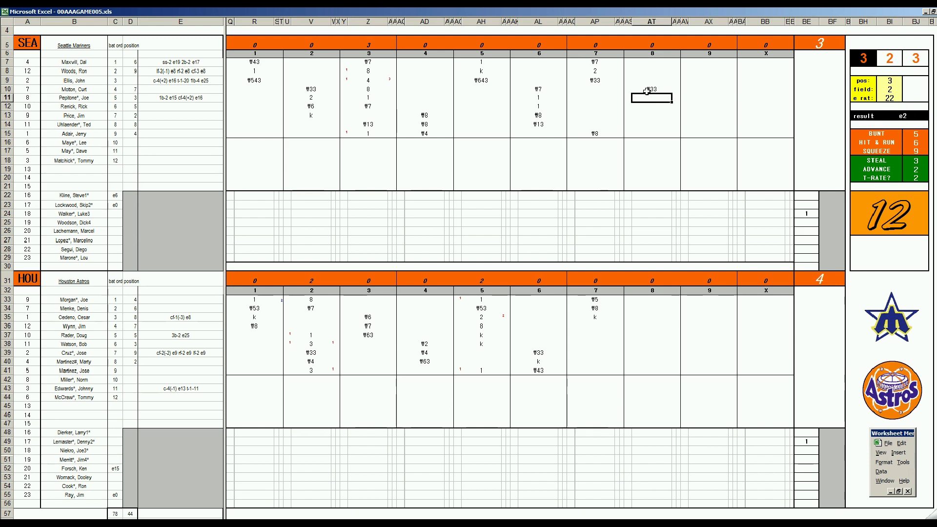
type("#4")
key("Return")
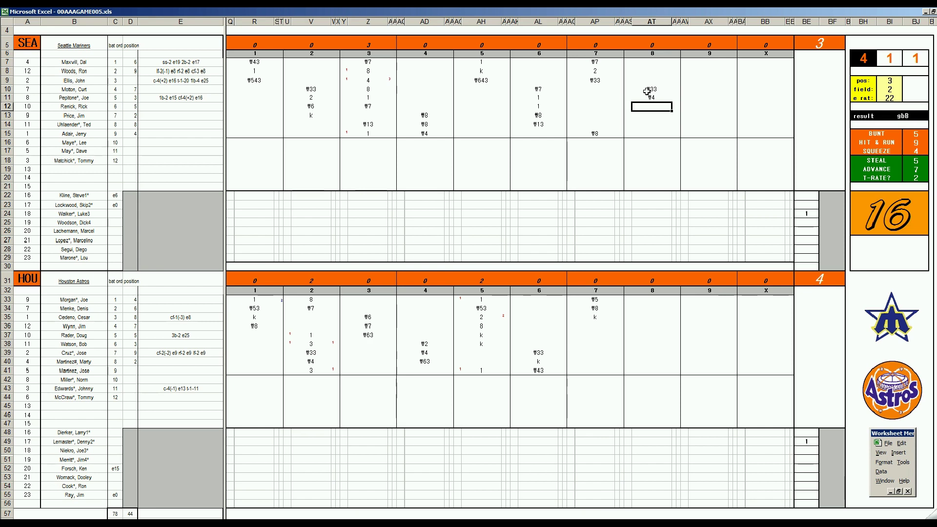
type("#9")
- Clear the 7 from BF24 and enter 8 in BE28 for the eighth-inning reliever
left_click(827, 213)
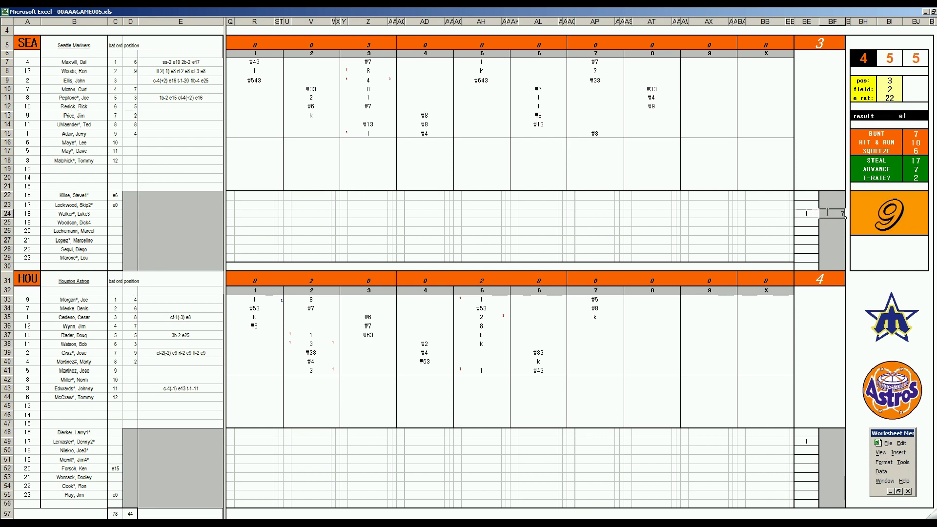
key("Delete")
key("Left")
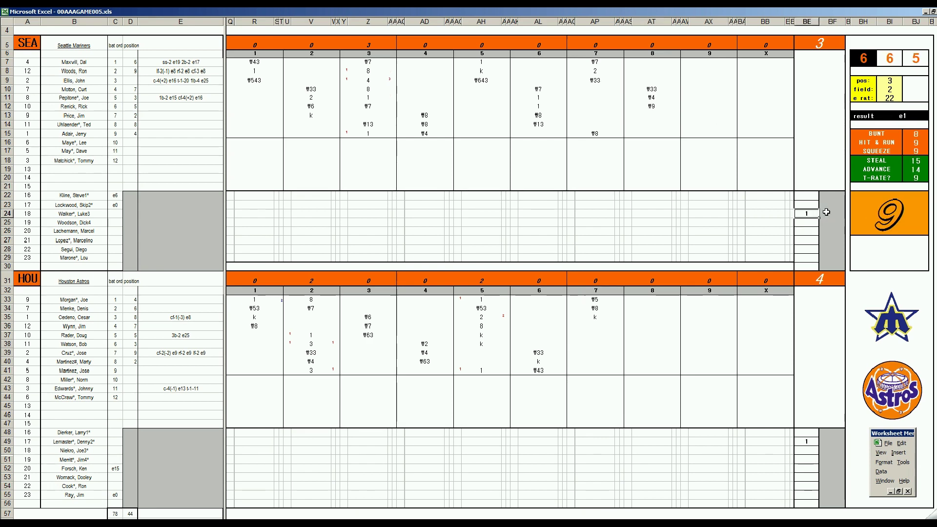
key("Down")
key("Down")
key("Down")
key("Down")
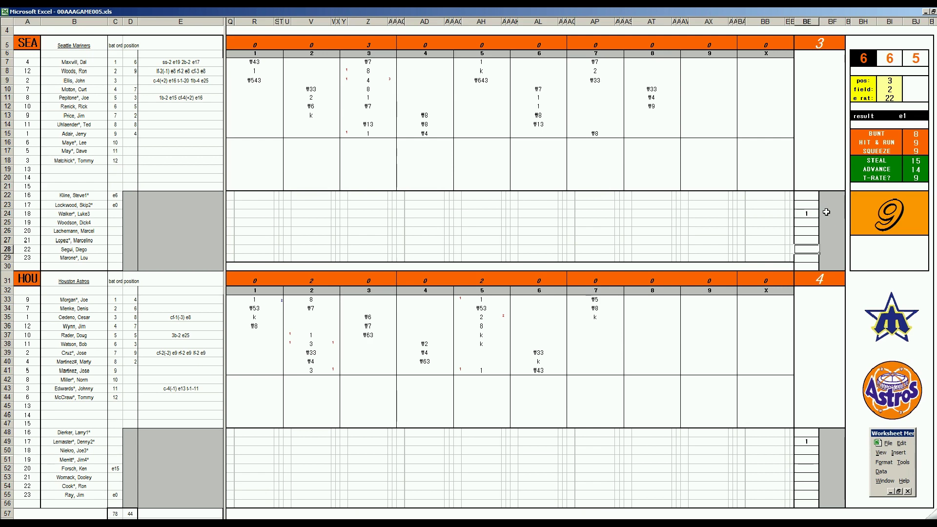
type("8")
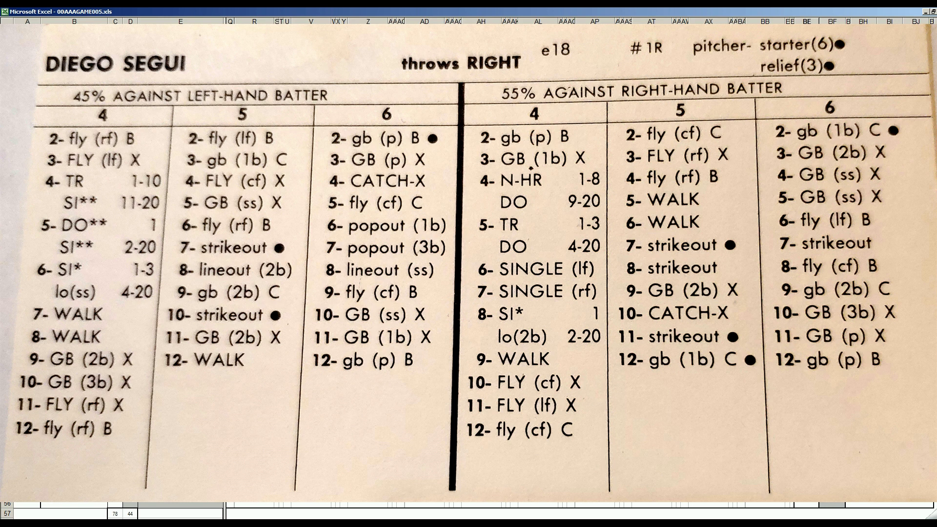
- Close the relief pitcher's card to return to the Excel scoresheet
left_click(647, 324)
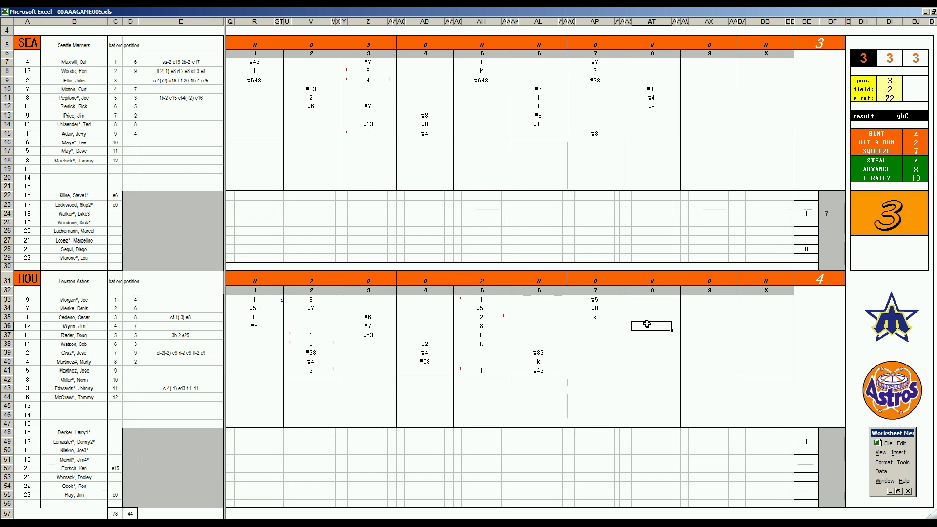
- Enter 4 with a red run mark for row 36, and set pos 4, field 3
type("4")
key("Tab")
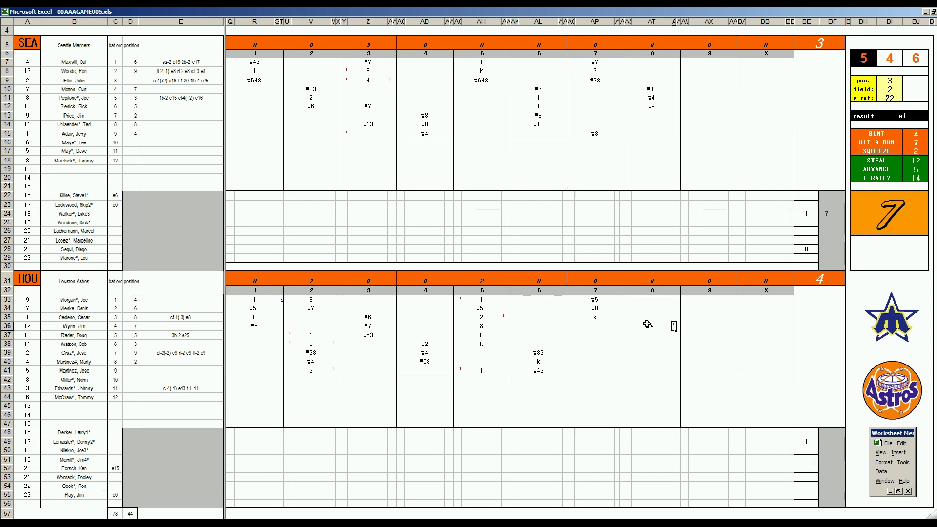
type("1")
key("shift+Tab")
key("shift+Tab")
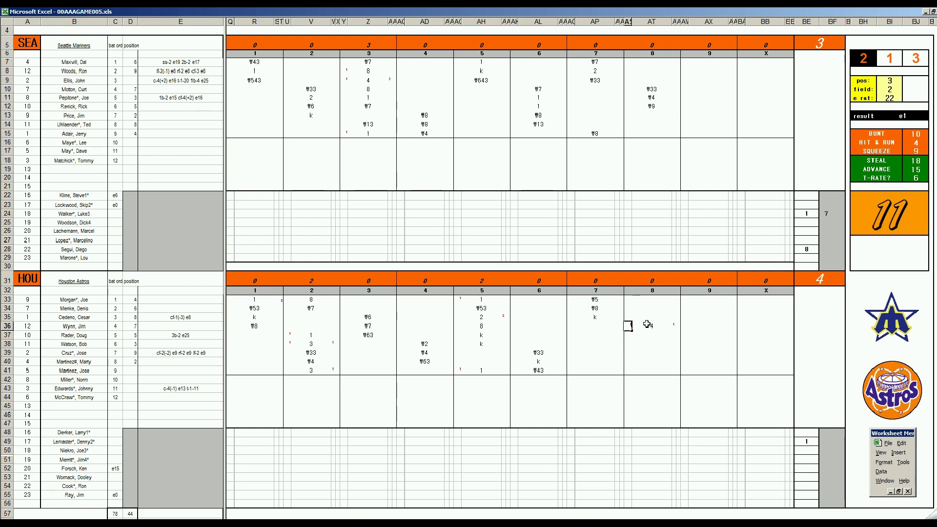
type("1")
key("Return")
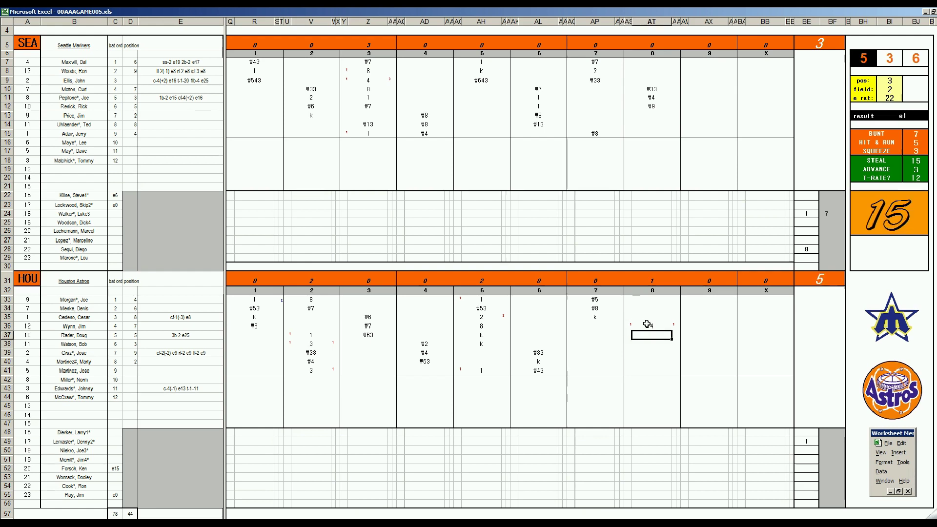
key("Tab")
type("4")
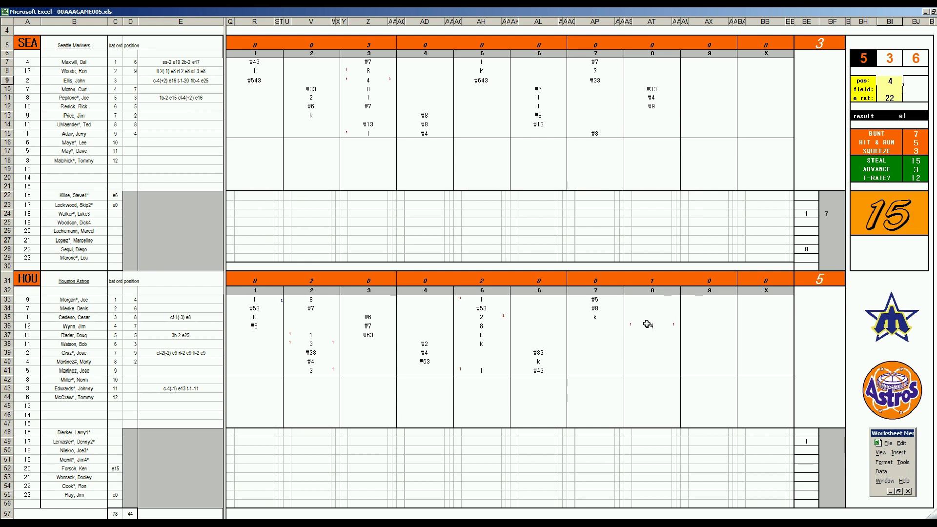
key("Return")
type("3")
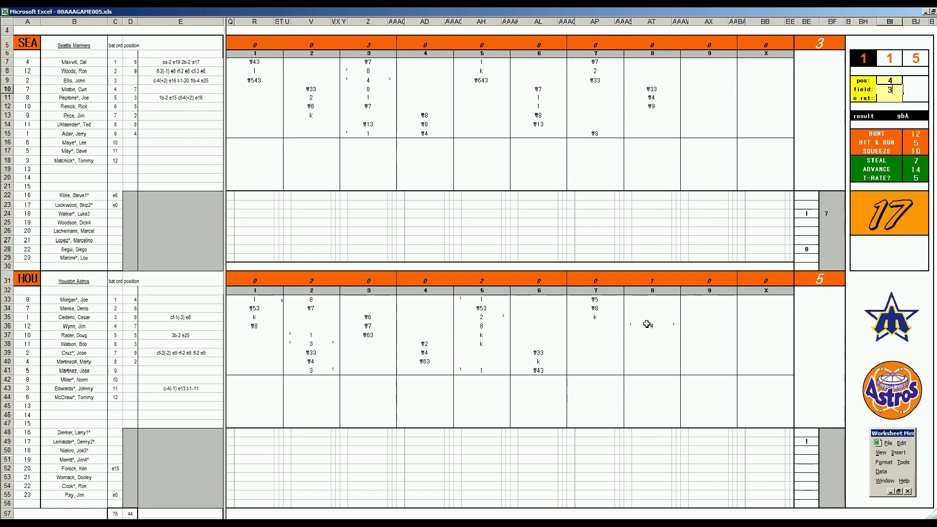
key("Return")
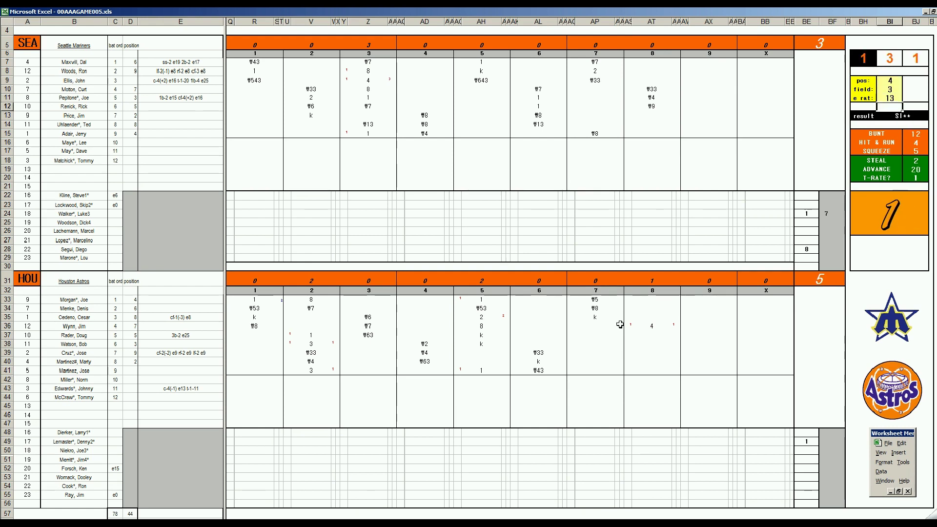
- Enter 1, k, 1 in AT37–AT39 and mark the row-37 runner as scoring
left_click(639, 335)
type("1")
key("Return")
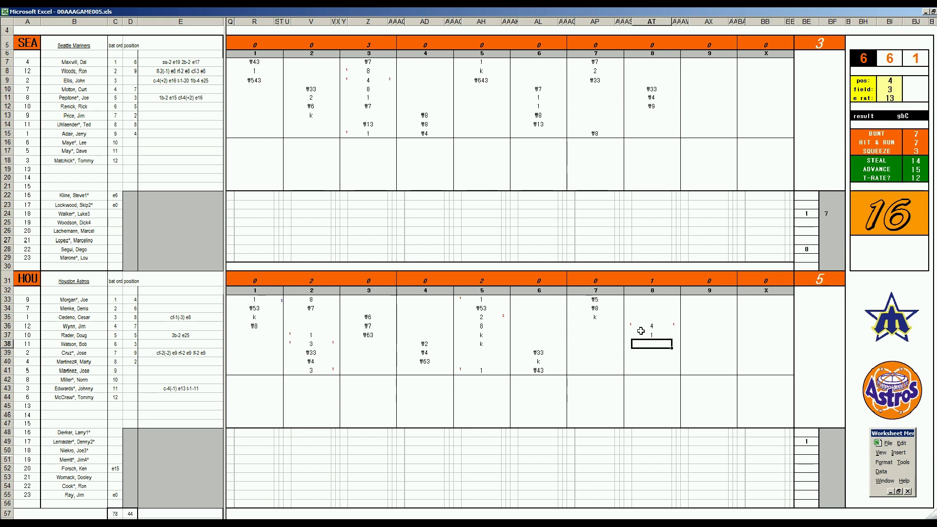
type("k")
key("Return")
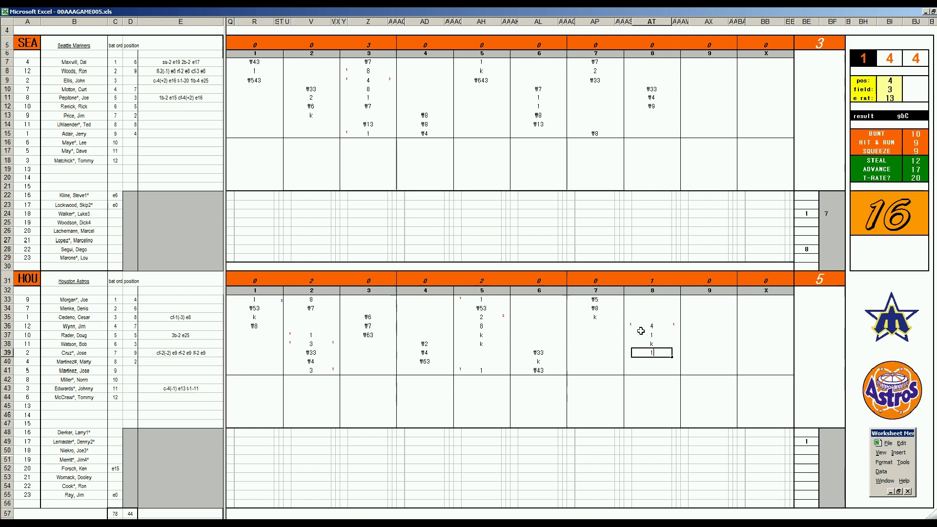
type("1")
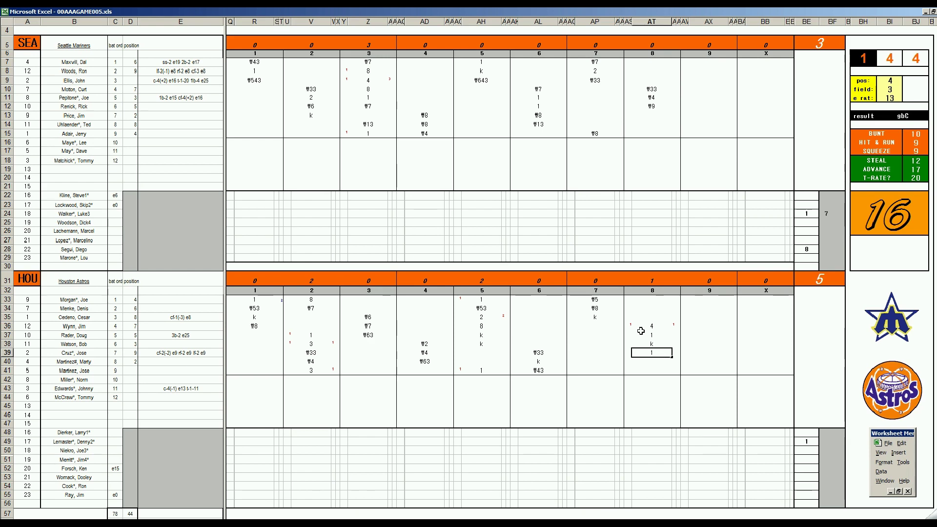
key("Return")
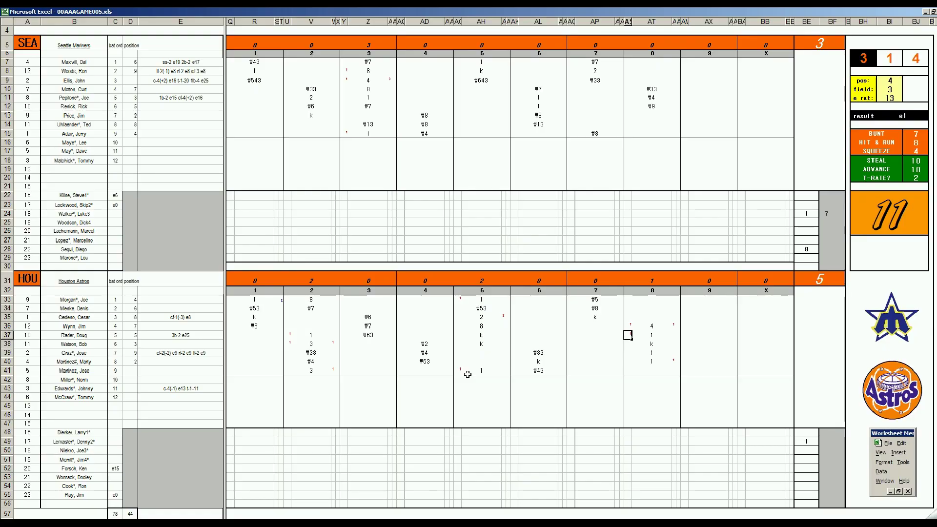
type("1")
key("Tab")
key("Down")
key("Down")
key("Down")
key("Down")
key("Down")
key("Down")
key("Down")
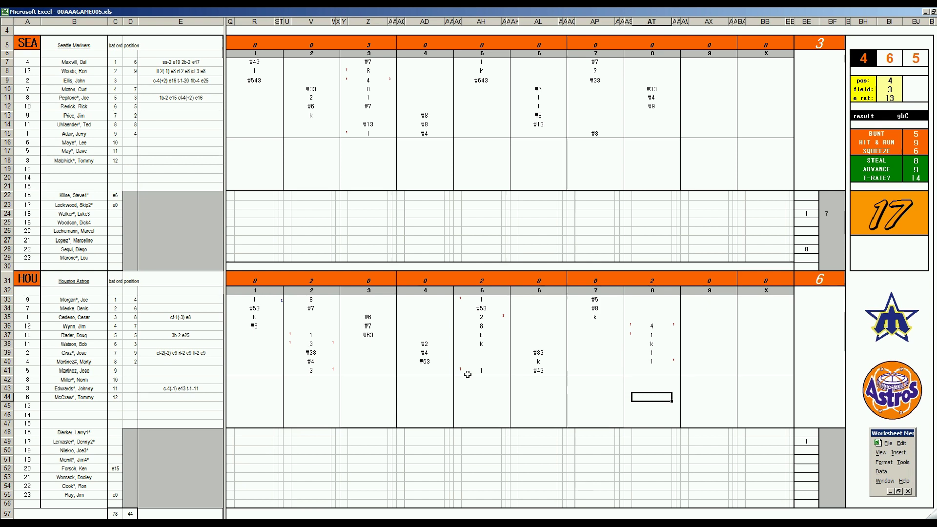
- Set pos 9, field 2 and e rat 8
key("Tab")
type("9")
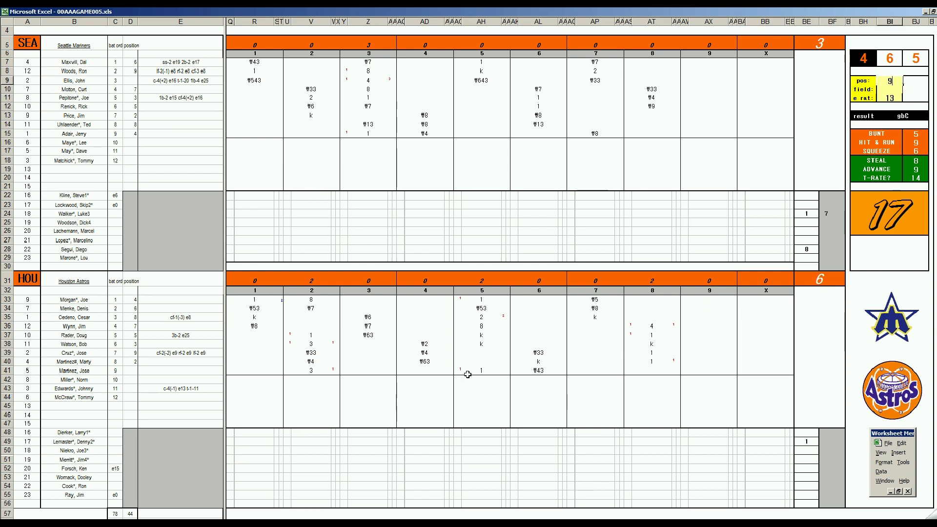
key("Return")
type("2")
key("Return")
type("8")
key("Return")
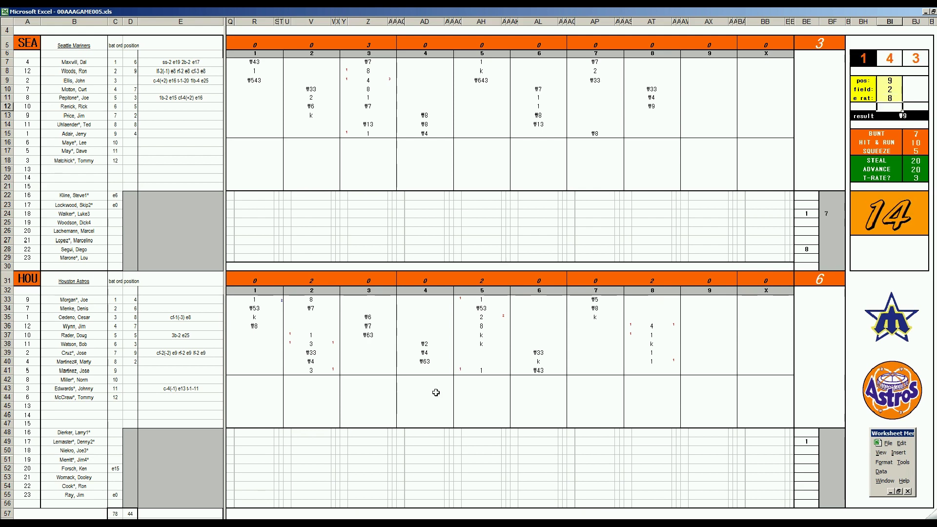
- Place the #9 out in AT44, clear the stray entry from AT42, and type #8 in the top batter row
left_click(661, 378)
type("#")
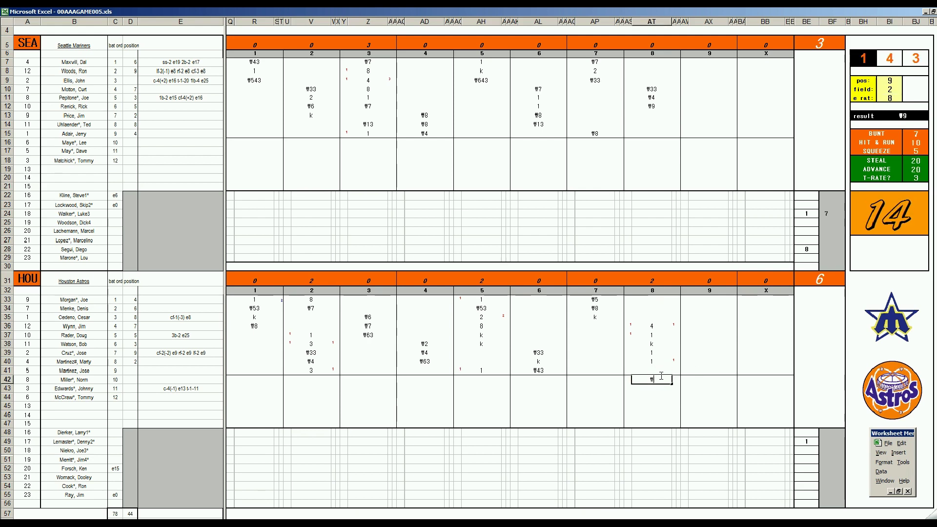
type("9")
key("Up")
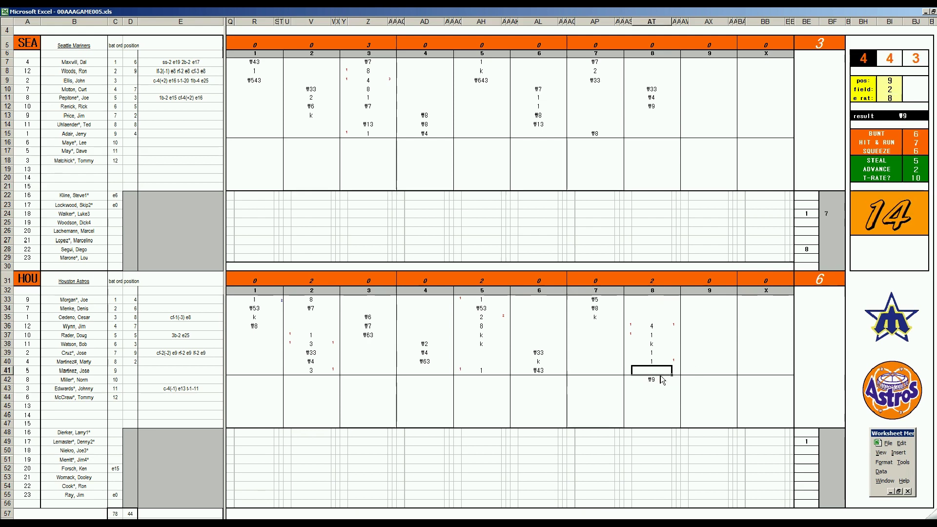
key("Down")
key("Down")
key("Down")
type("#9")
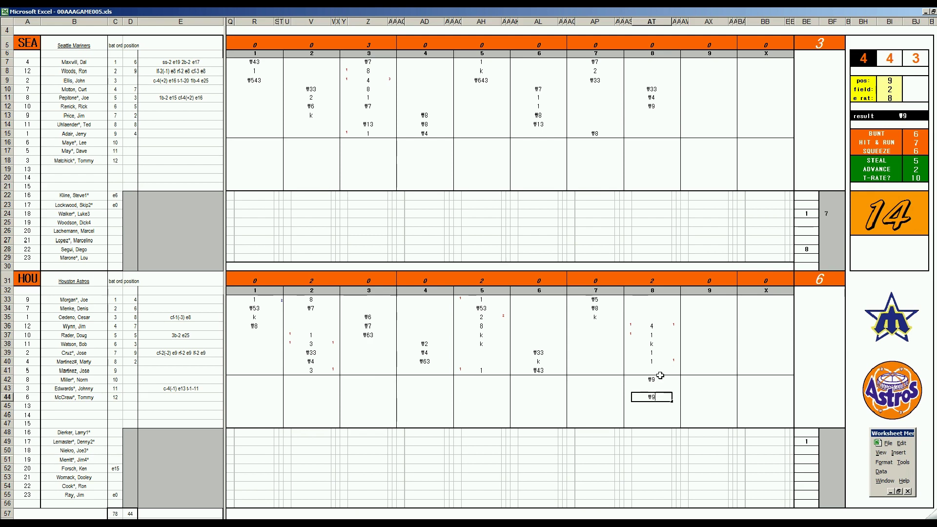
left_click(660, 379)
key("Delete")
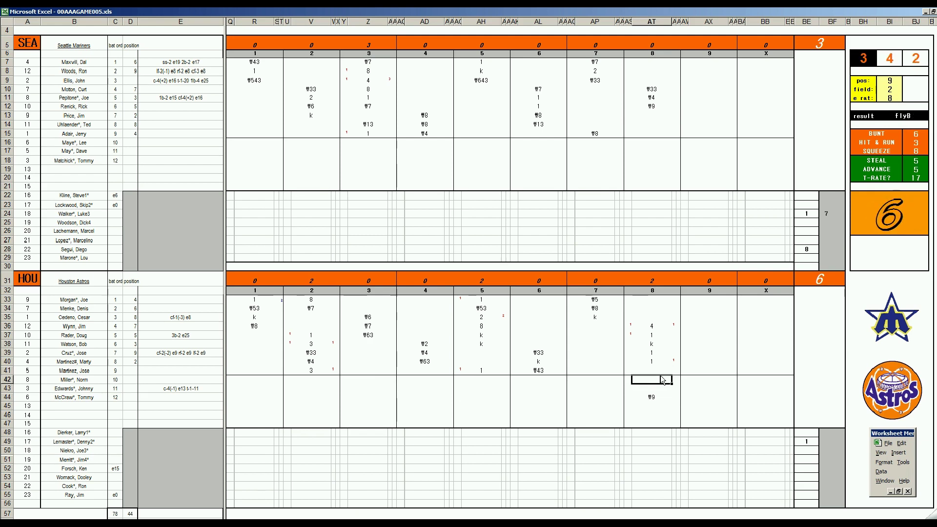
key("Up")
key("Up")
key("Up")
key("Up")
key("Up")
key("Up")
key("Up")
key("Up")
key("Up")
type("#8")
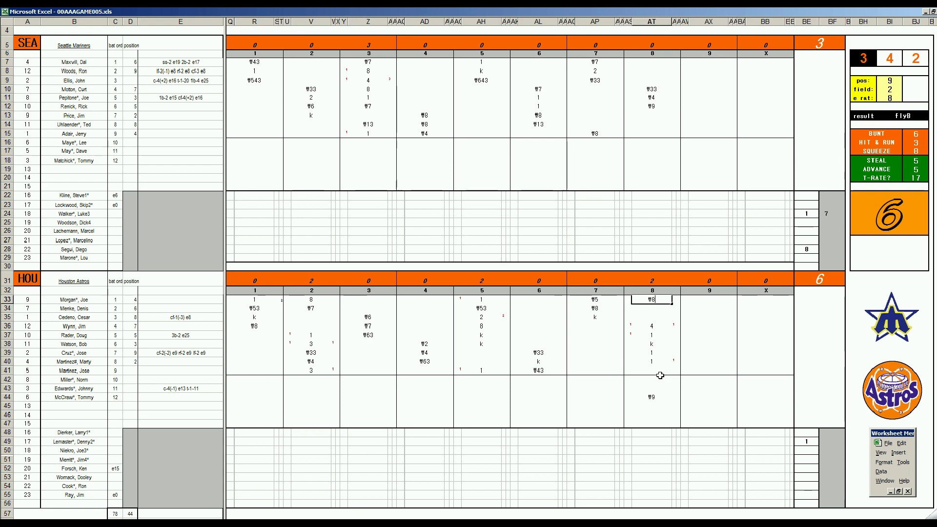
- Mark Houston's row-49 starter through inning 8 in BF49 and the row-55 reliever entering in the 9th
left_click(831, 446)
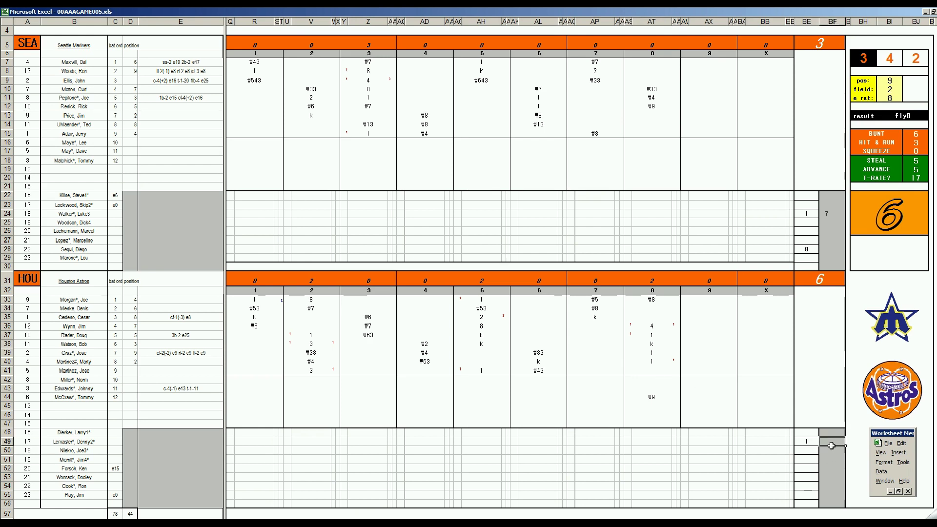
type("8")
key("Return")
key("Return")
key("Return")
key("Return")
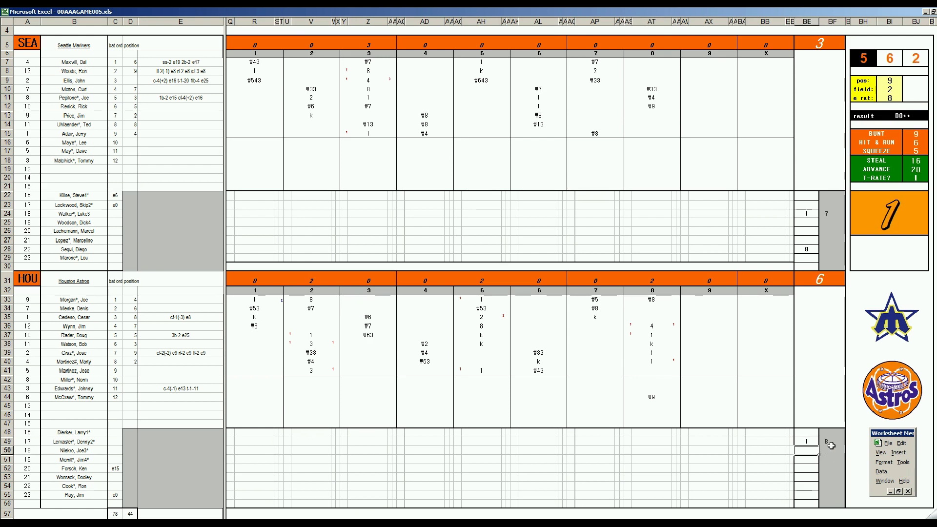
type("9")
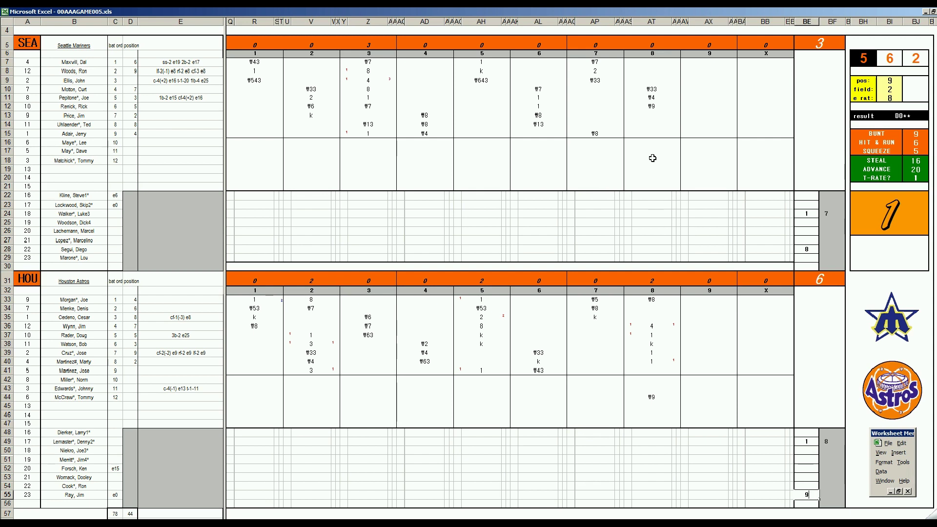
- Enter 2, k and #7 in AX13–AX15, then 8 in AX7, for Seattle's ninth inning
left_click(696, 116)
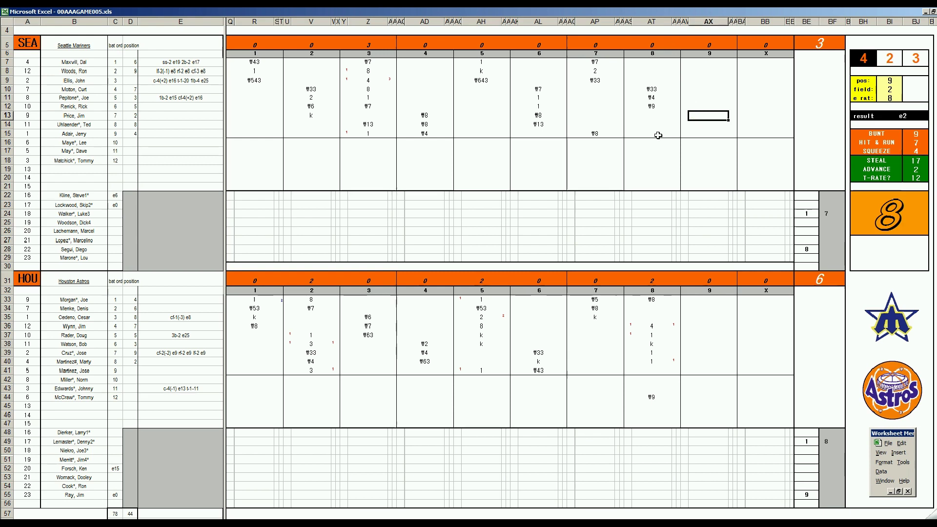
type("2")
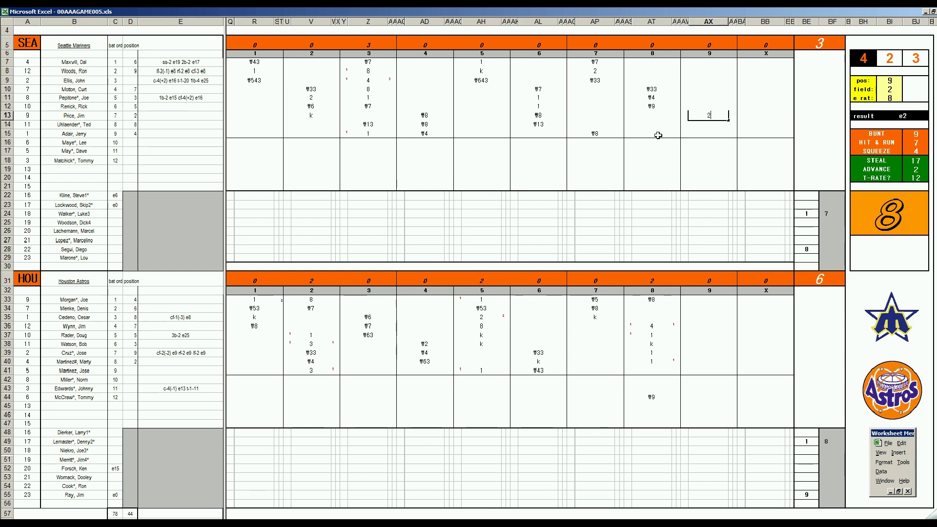
key("Return")
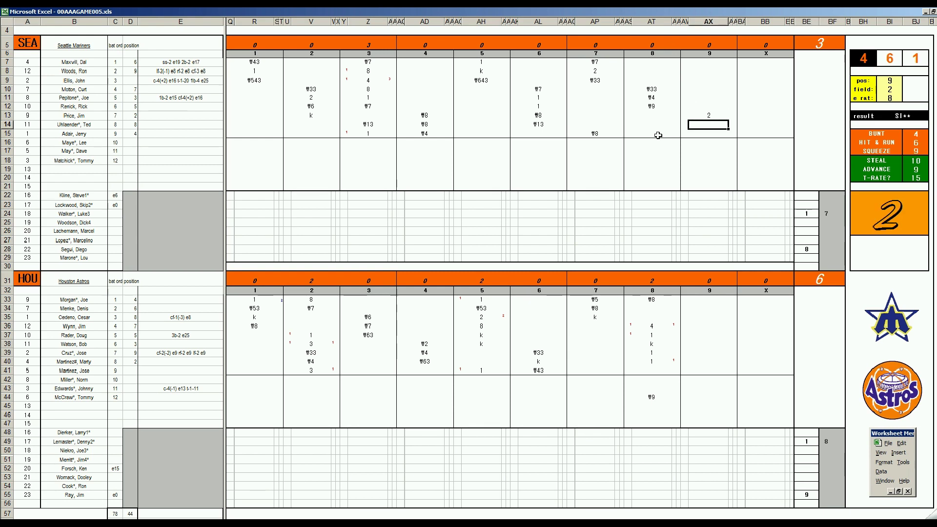
type("k")
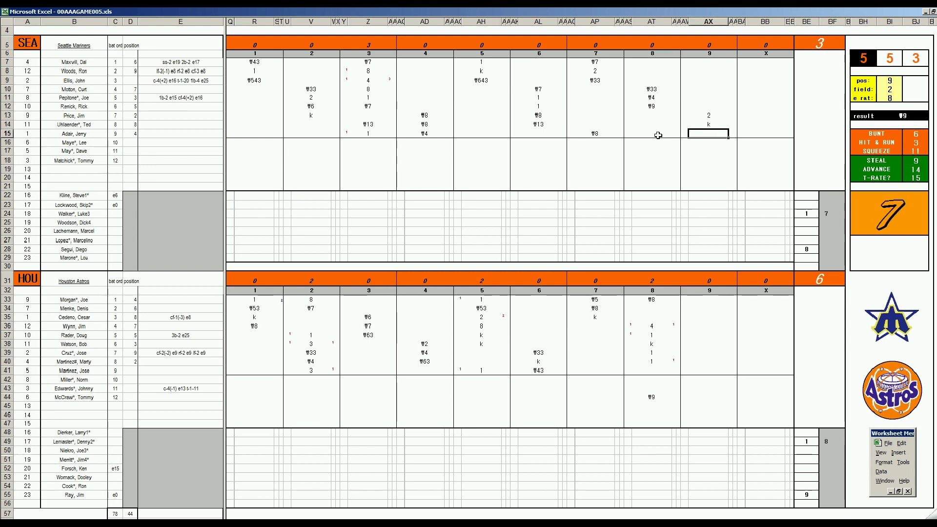
key("Return")
type("#7")
key("Return")
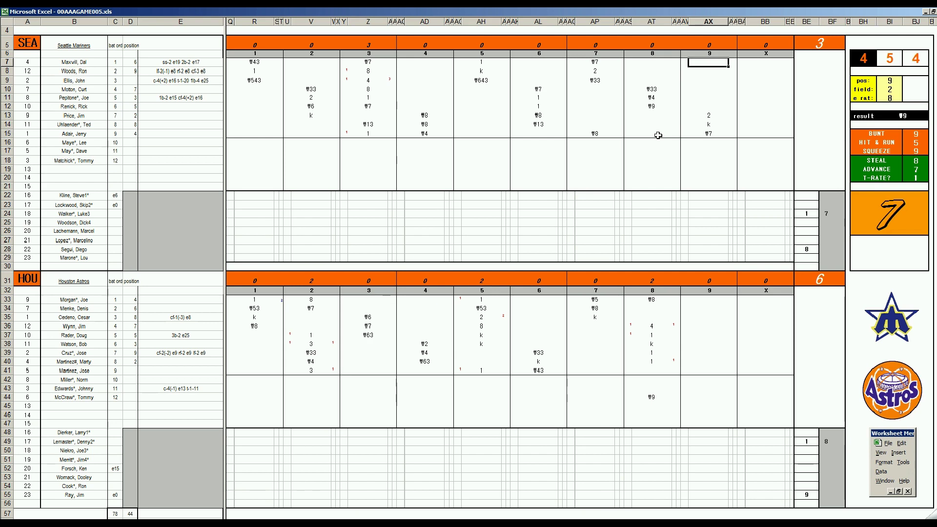
type("8")
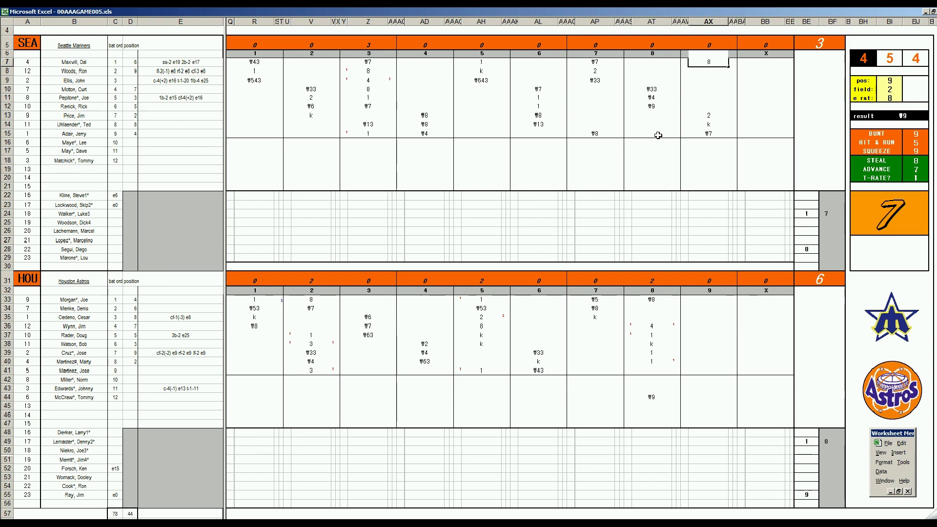
key("Return")
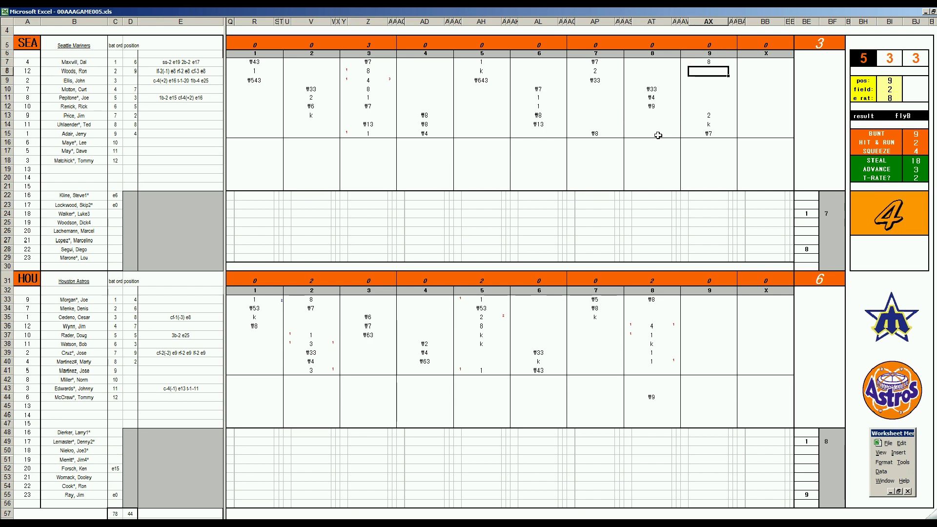
- Fill the fielding panel with pos 6, field 3 and e rat 40
type("6")
key("Return")
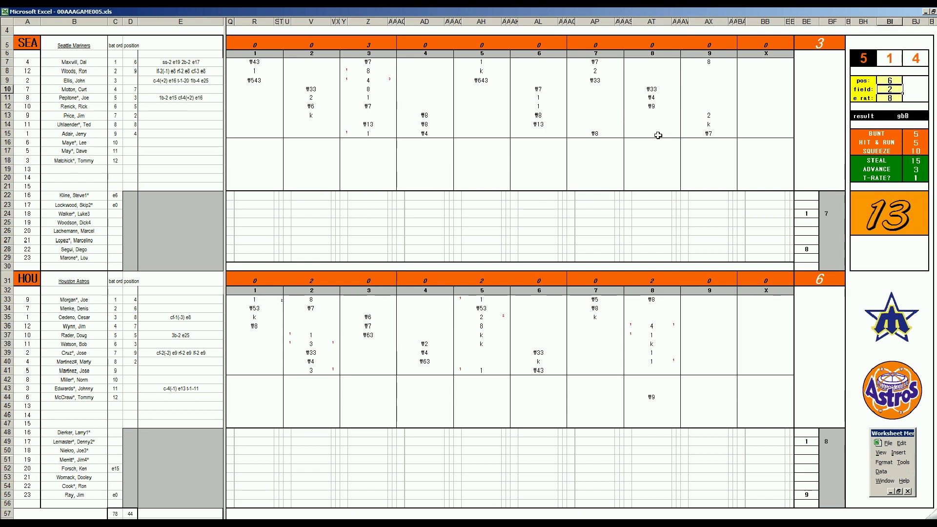
type("3")
key("Return")
type("40")
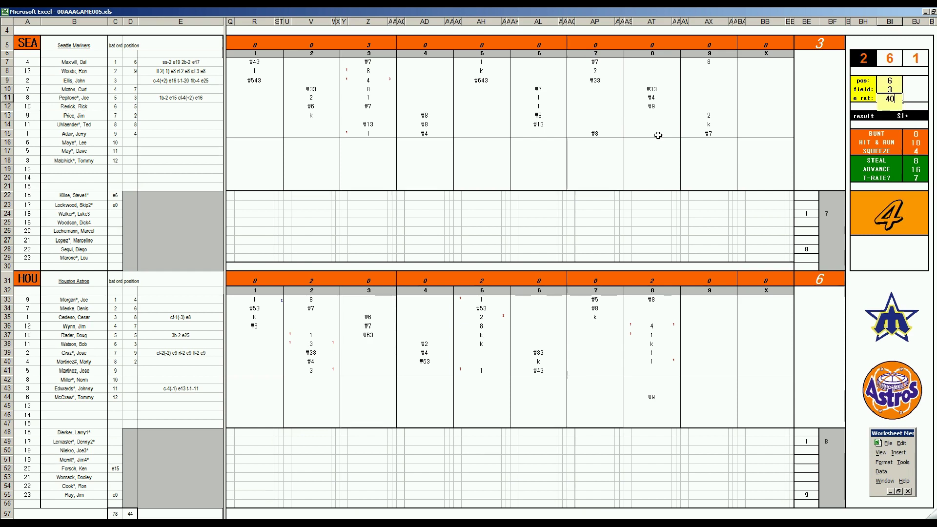
key("Return")
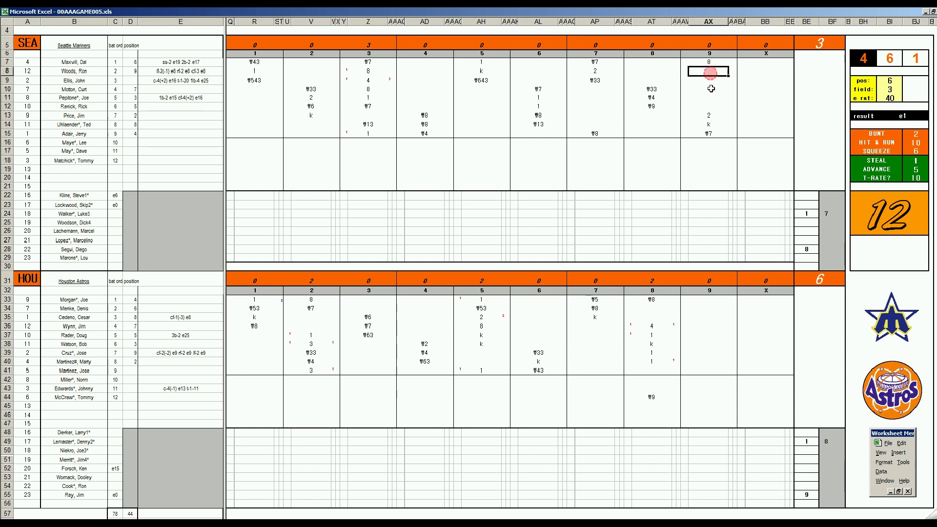
- Record e6 in AX8 and k in AX9 for Seattle's ninth inning
left_click(709, 72)
type("e6")
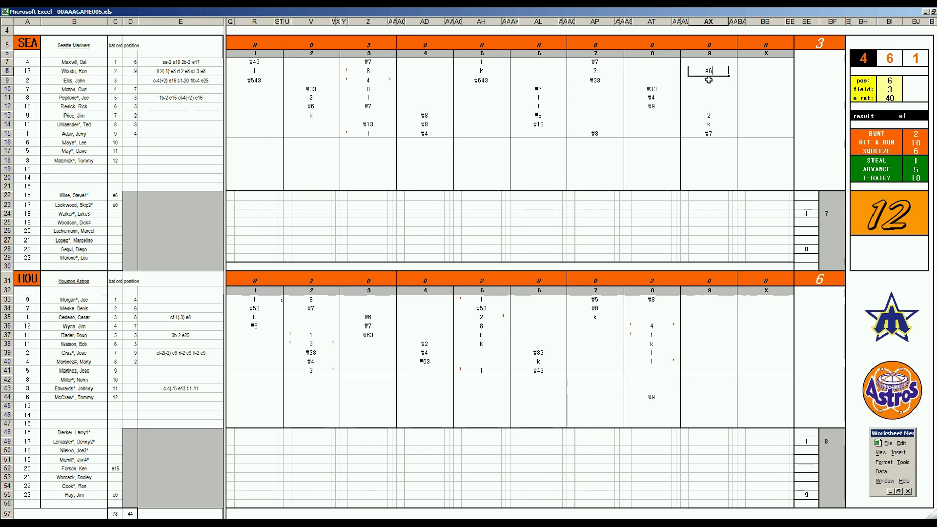
key("Return")
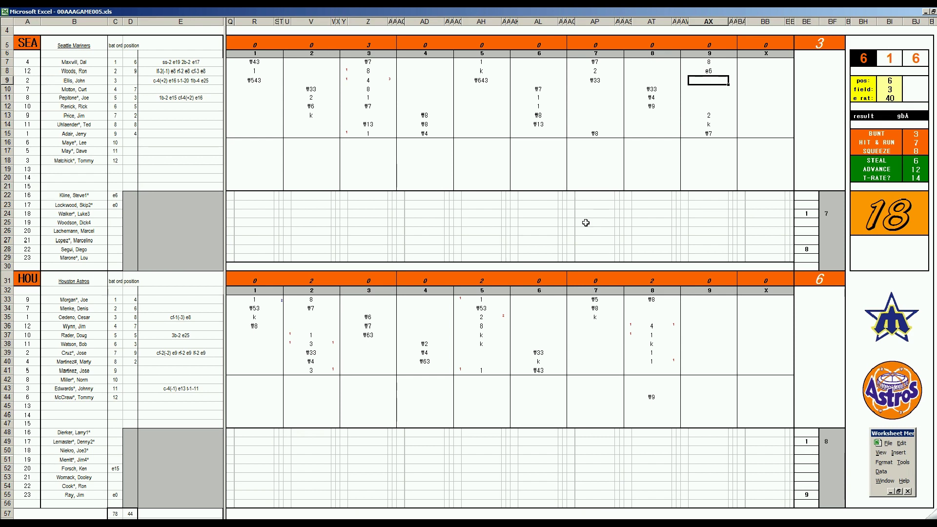
type("k")
key("Return")
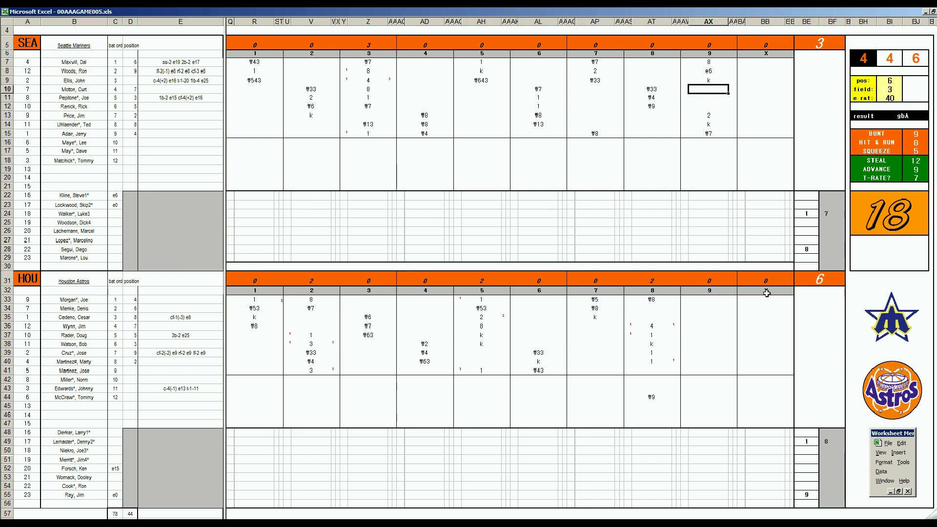
- Log 1 inning in BF28 and BF55 for both relievers, then switch to the Book6 workbook
left_click(823, 247)
type("1")
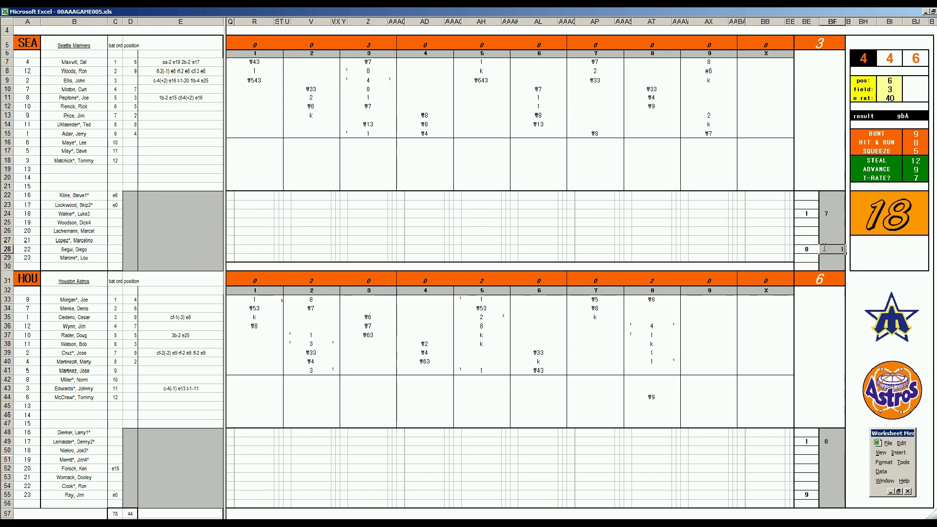
key("Return")
left_click(827, 492)
type("1")
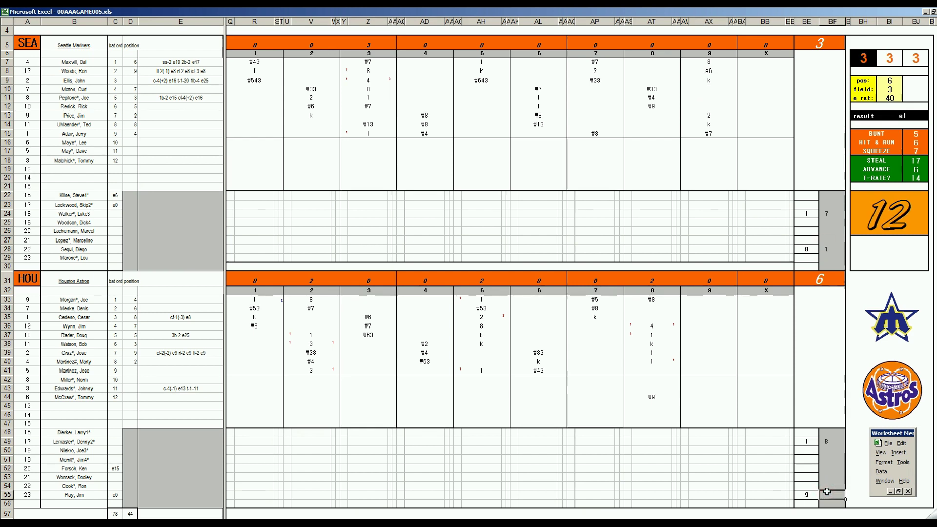
key("Up")
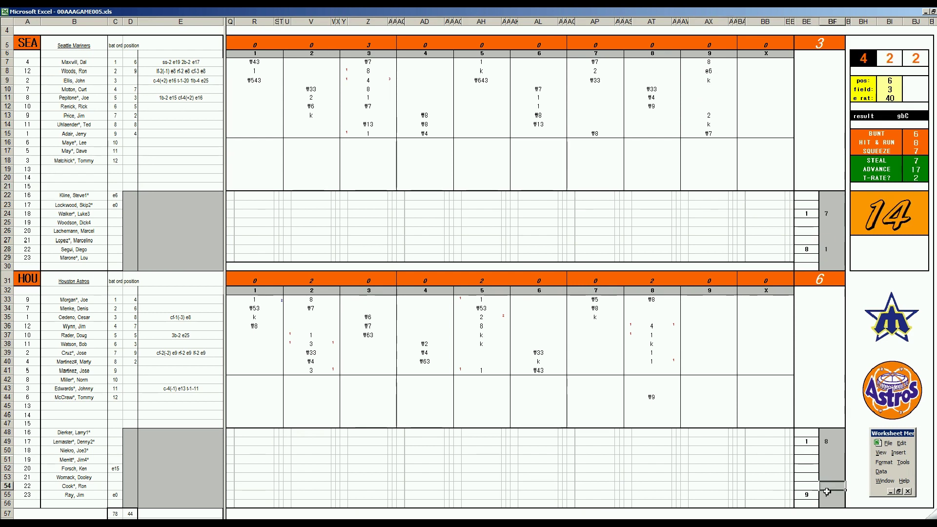
left_click(186, 469)
key("ctrl+n")
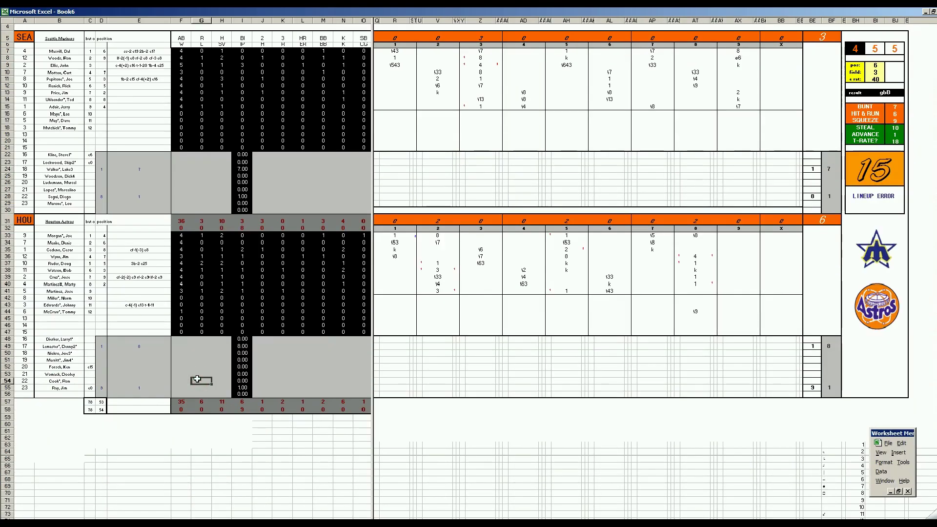
- Enter the row-55 pitcher's line in Book6 as 1, 1, 1 and 2 through N55
key("ctrl+r")
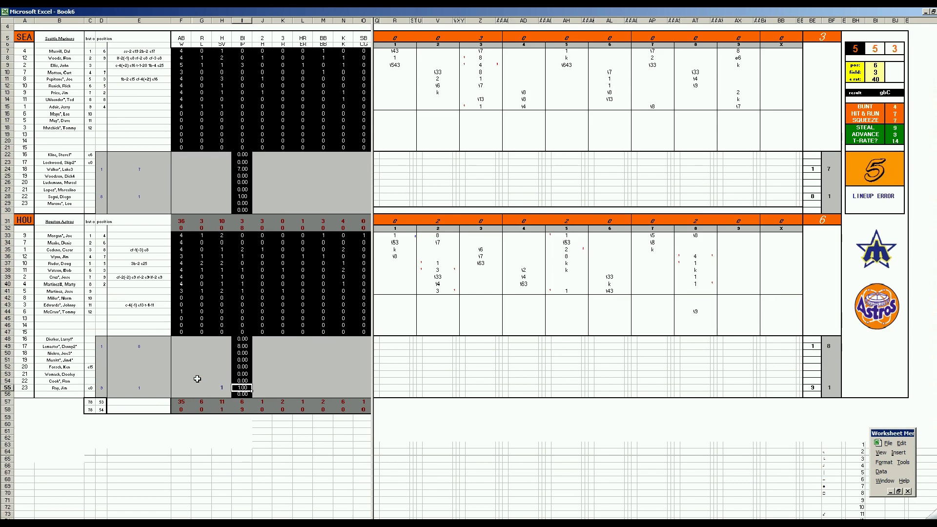
key("Right")
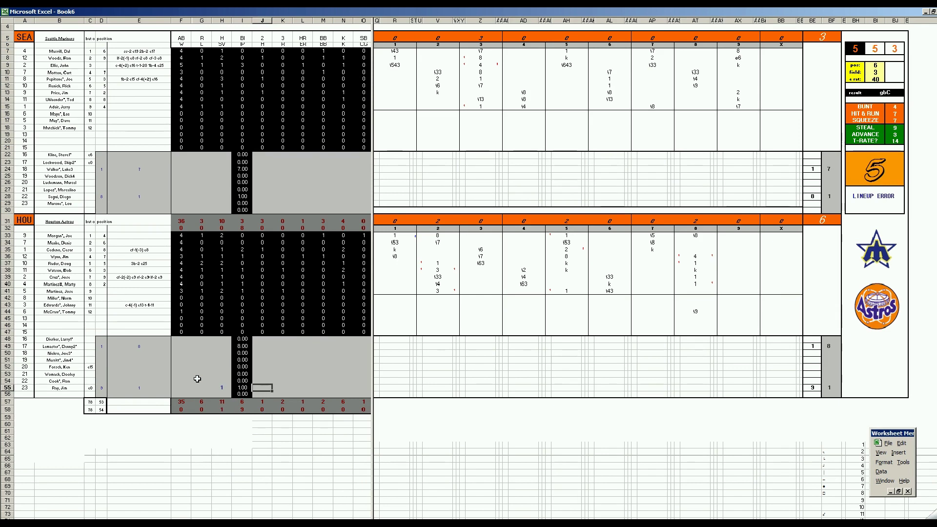
type("1")
key("Right")
key("Right")
key("Right")
type("1")
key("Right")
type("2")
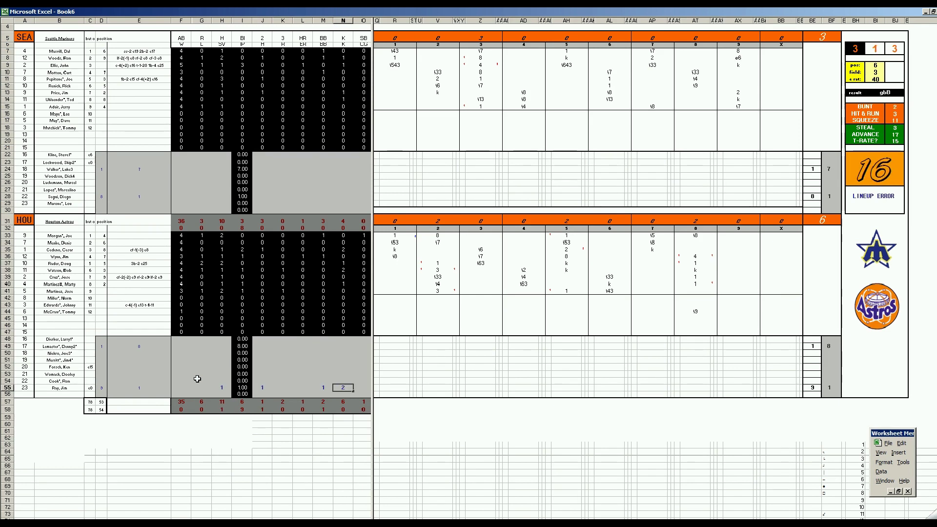
key("Left")
- Enter Houston's row-49 starter line as 1, 9, 3, 3, 2, 2 through N49
key("Left")
key("Left")
key("Left")
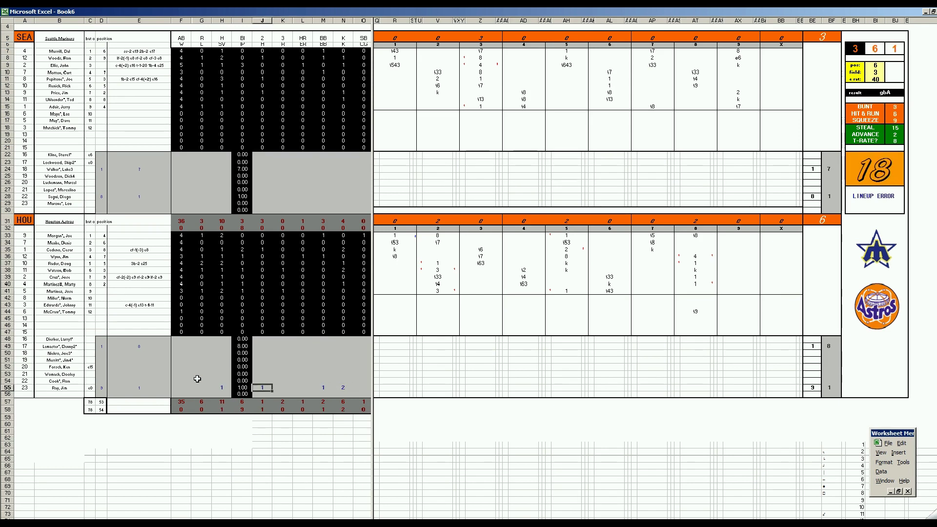
key("Up")
key("Up")
key("Left")
key("Left")
key("Up")
key("Up")
key("Up")
key("Up")
key("Left")
key("Left")
type("1")
key("Right")
key("Right")
key("Right")
key("Right")
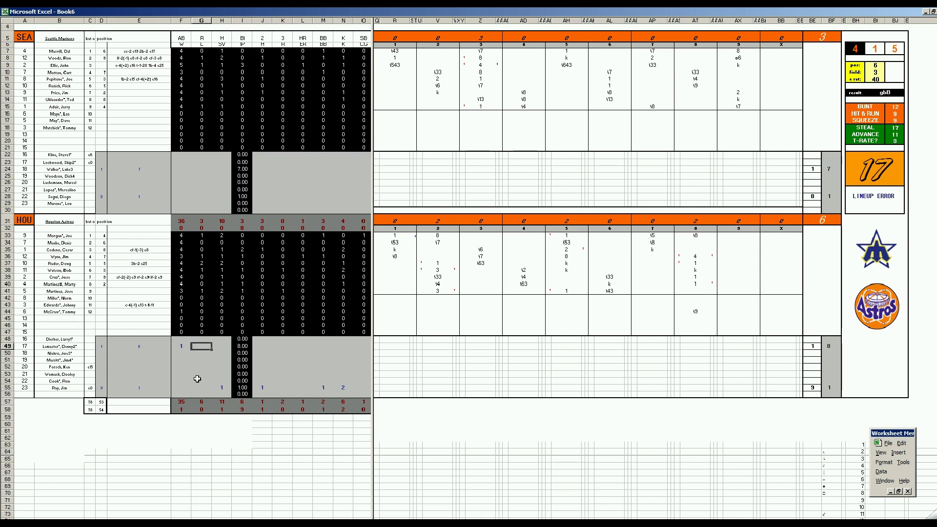
type("9")
key("Right")
type("3")
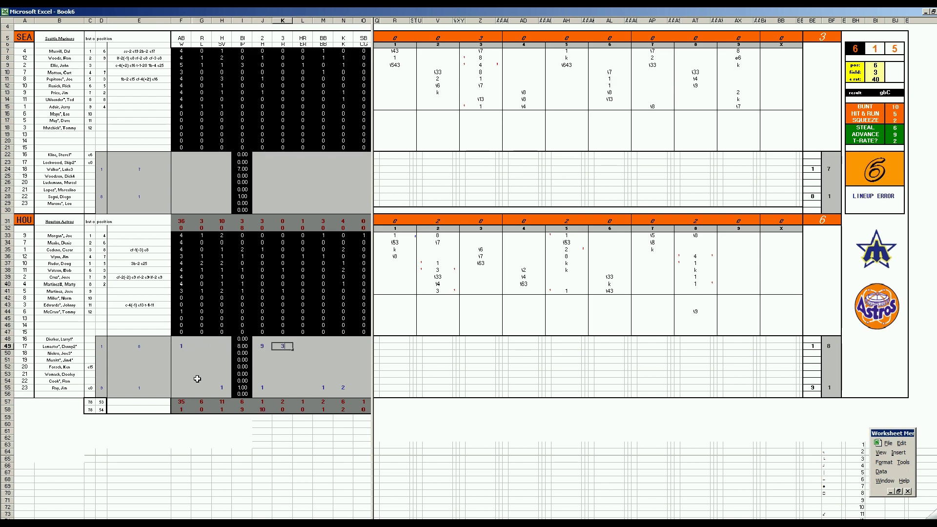
key("Right")
type("3")
key("Right")
type("2")
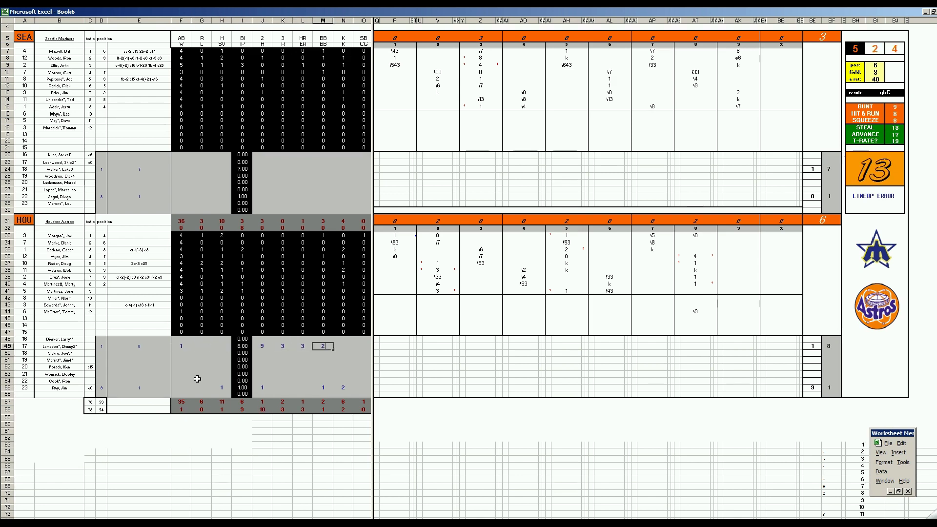
key("Right")
type("2")
key("Up")
key("Up")
key("Up")
key("Up")
key("Up")
key("Up")
key("Up")
key("Up")
key("Up")
key("Up")
key("Up")
key("Up")
key("Up")
key("Up")
key("Up")
key("Up")
key("Up")
key("Up")
key("Up")
key("Up")
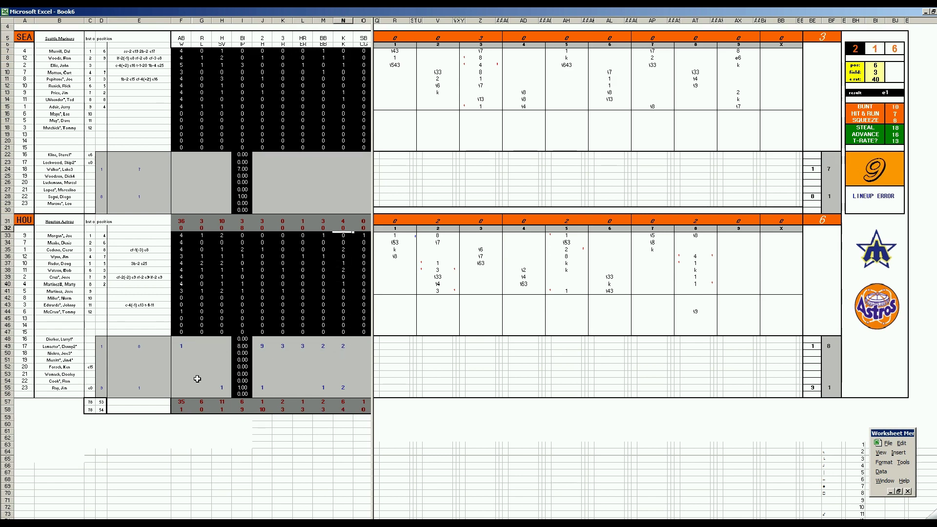
- Enter Seattle's row-28 reliever line with 4, 2 and 1 starting in J28
key("Left")
key("Left")
key("Left")
key("Left")
key("Up")
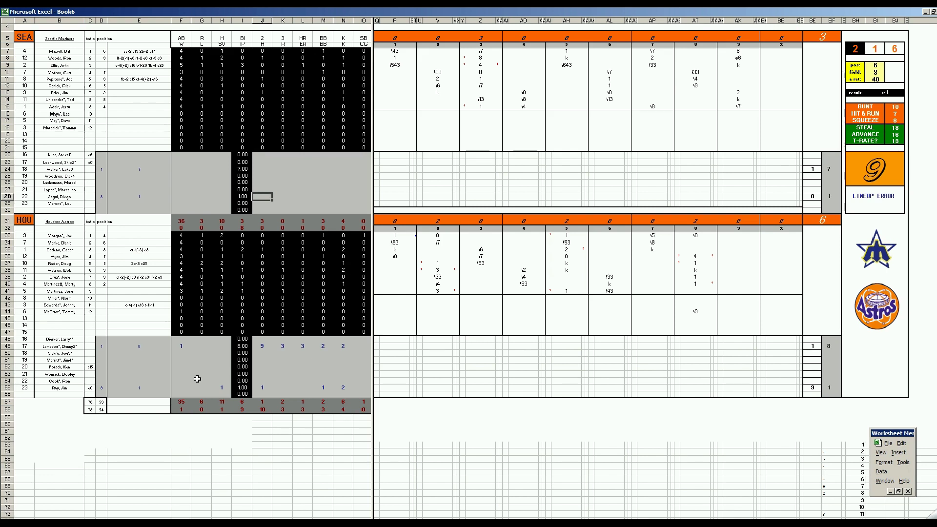
type("4")
key("Right")
type("2")
key("Right")
type("2")
- Enter Seattle's row-24 starter line as 7 H, 4 R, 4 ER, 2 BB, 5 K, correcting K24 to 4
key("Right")
key("Right")
type("1")
key("Left")
key("Left")
key("Left")
key("Left")
key("Left")
key("Left")
key("Left")
key("Up")
key("Up")
key("Up")
key("Up")
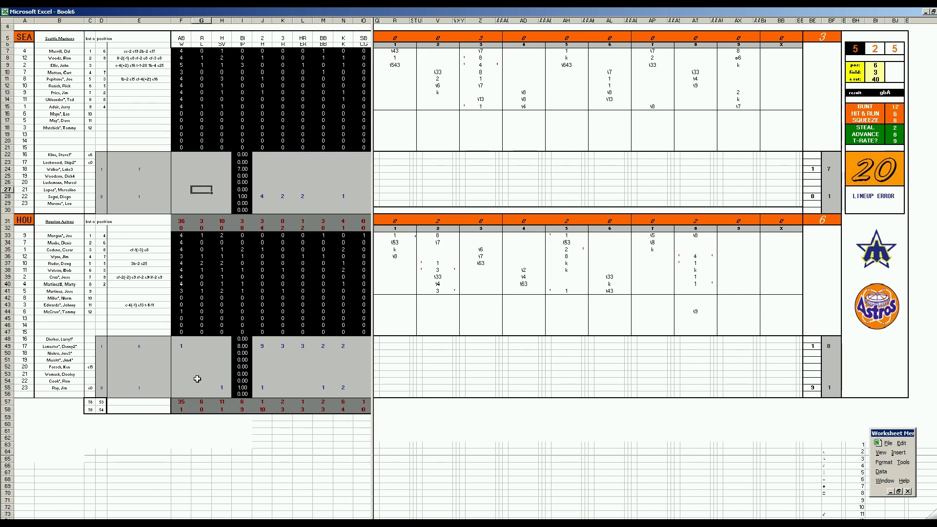
type("1")
key("Right")
key("Right")
key("Right")
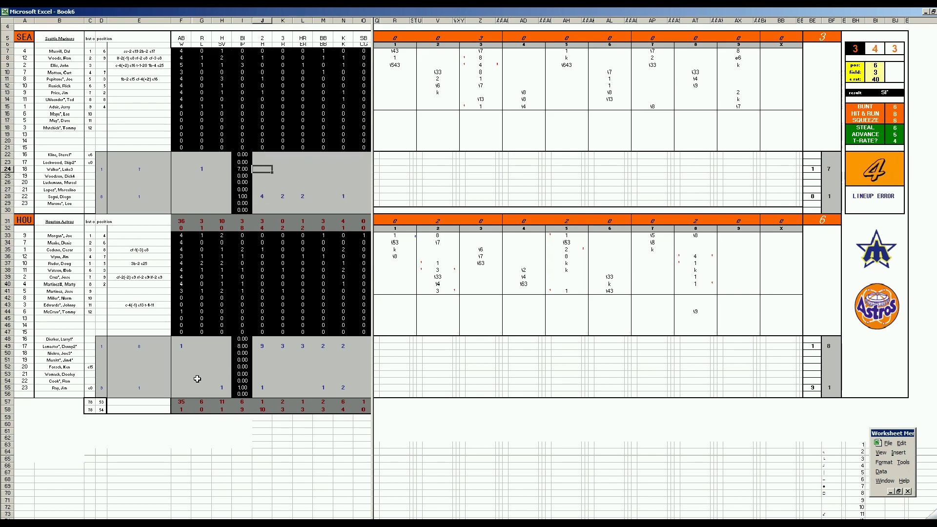
type("7")
key("Right")
type("3")
key("Down")
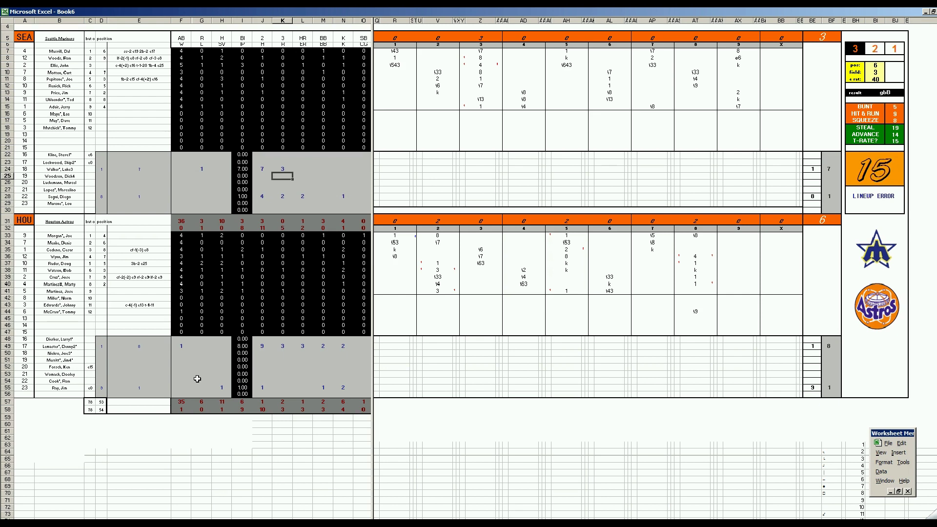
key("Up")
type("4")
key("Right")
type("4")
key("Right")
type("2")
key("Right")
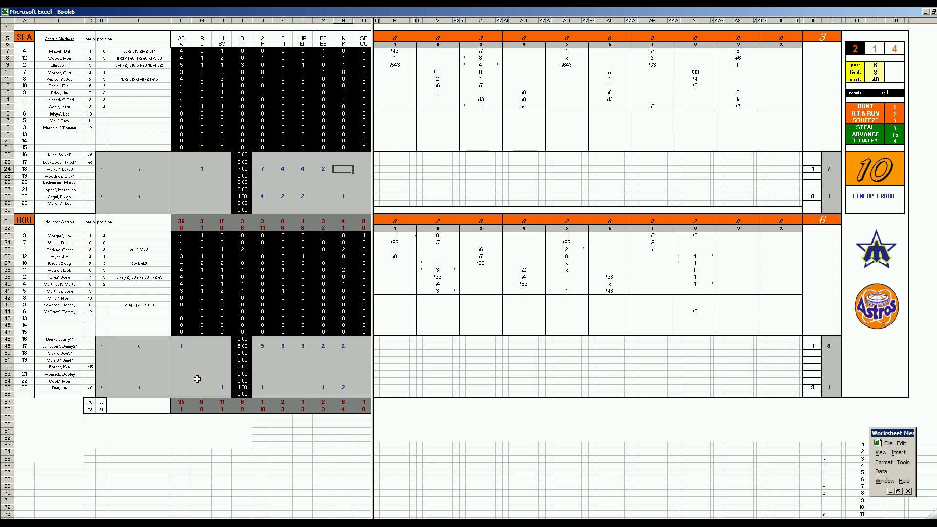
type("5")
key("Down")
key("Left")
key("Left")
key("Left")
key("Left")
key("Left")
key("Left")
key("Left")
key("Down")
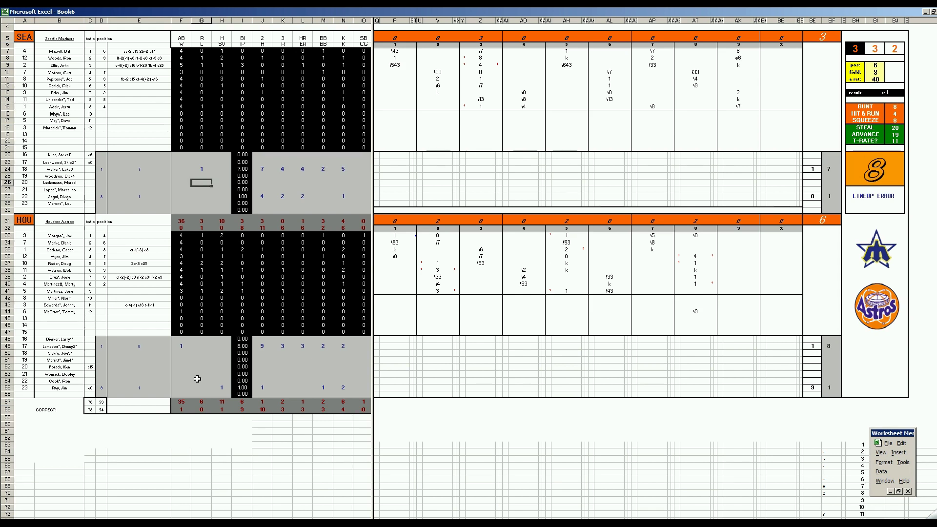
- Save the scoresheet as 52housea.xls, based on the existing 51housea.xls name
key("ctrl+s")
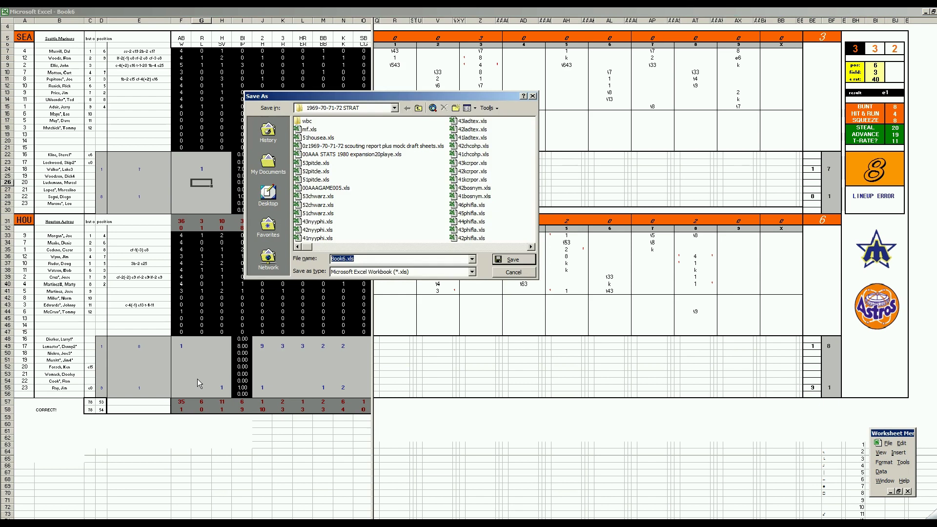
left_click(322, 138)
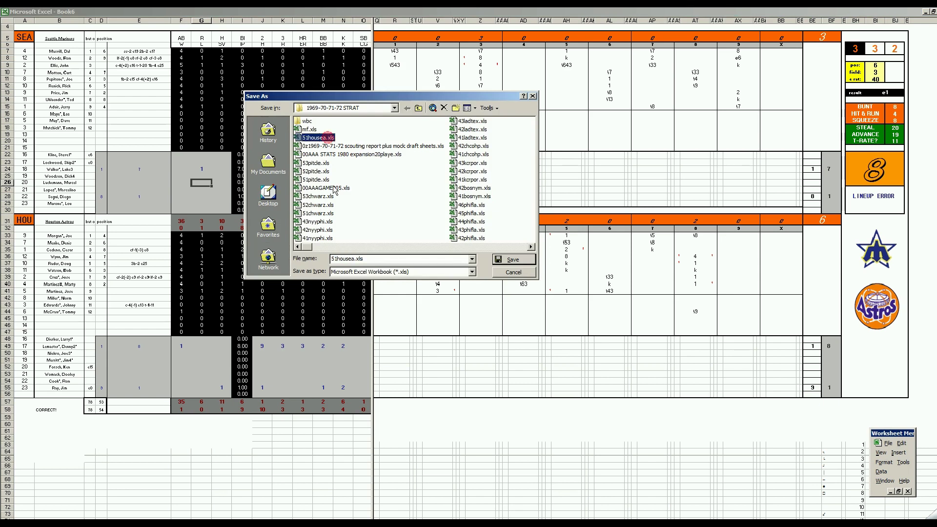
left_click(336, 258)
key("BackSpace")
type("2")
key("Return")
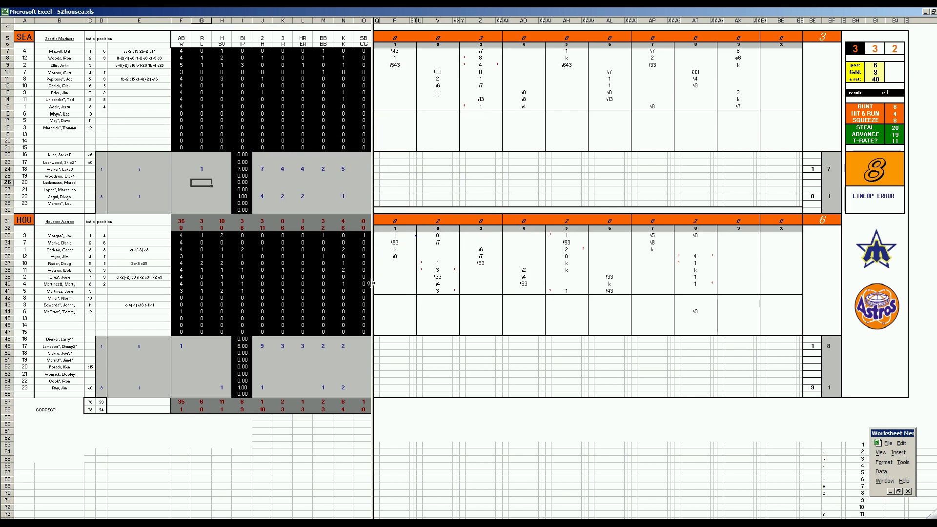
- Save a second copy as mf.xls, replacing the existing file
key("F12")
type("mf")
key("Return")
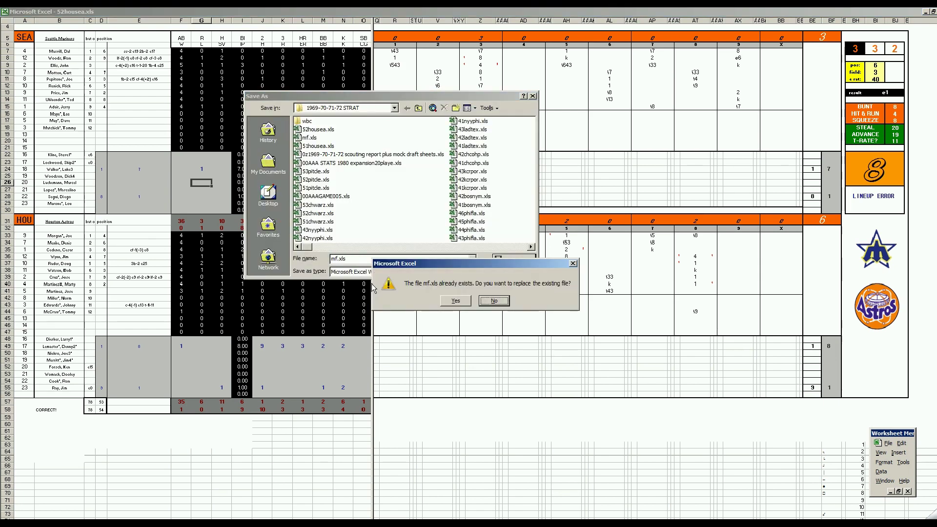
key("Return")
key("Return")
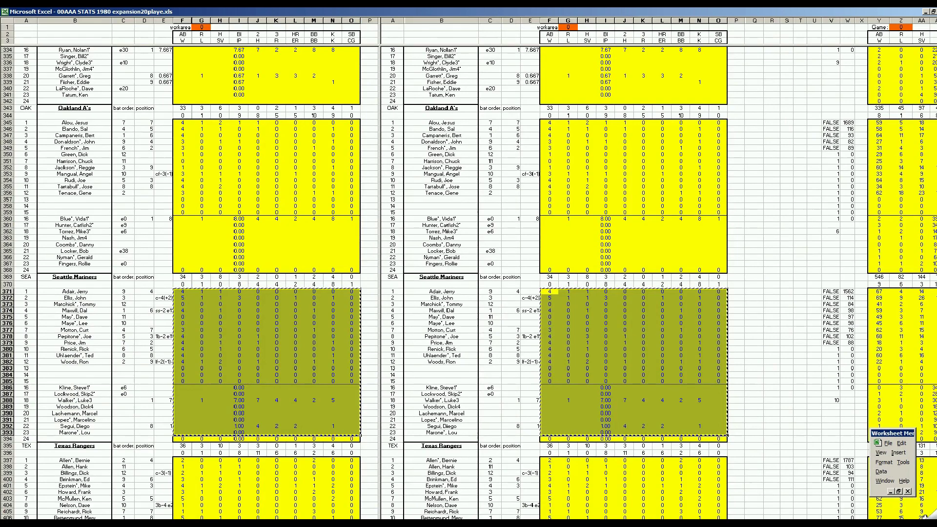
- Copy the Seattle Mariners box score and paste it under Game 9 at DK371
scroll(886, 428, "right", 6)
scroll(658, 283, "right", 15)
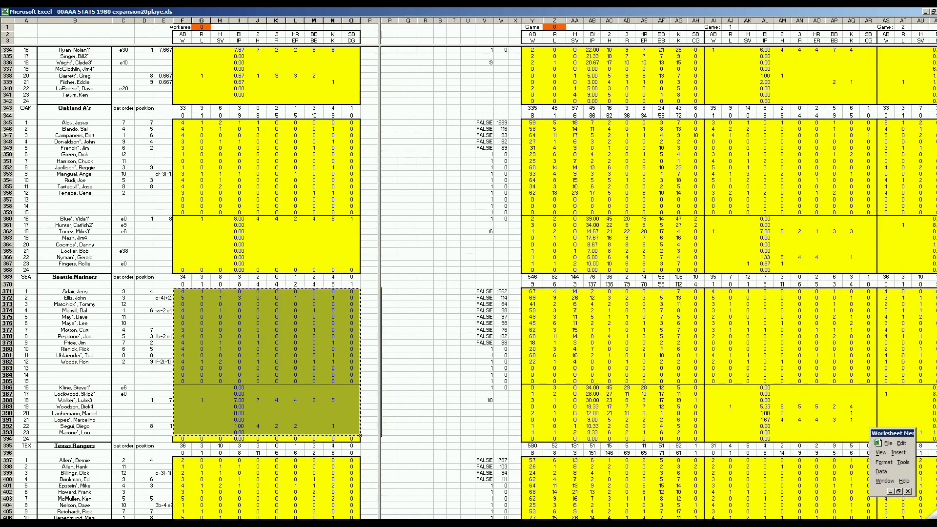
key("ctrl+c")
scroll(659, 283, "right", 15)
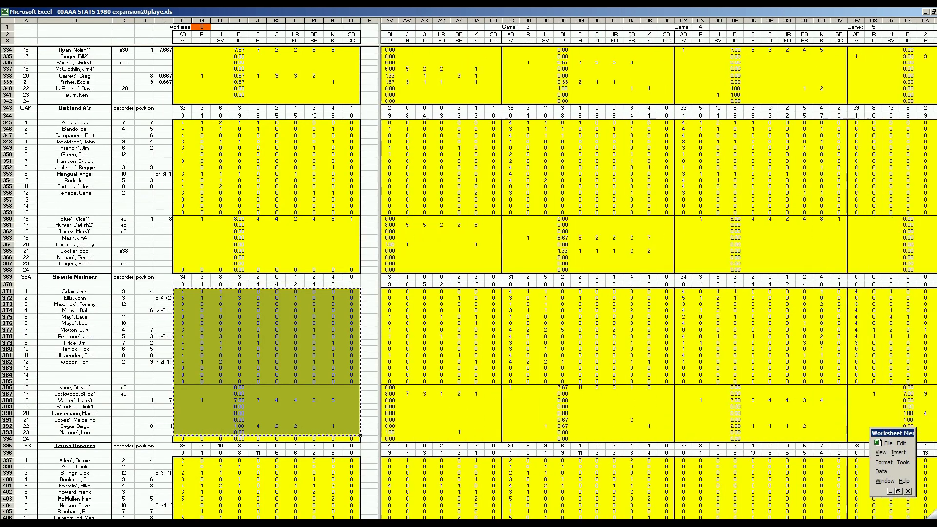
scroll(659, 283, "right", 15)
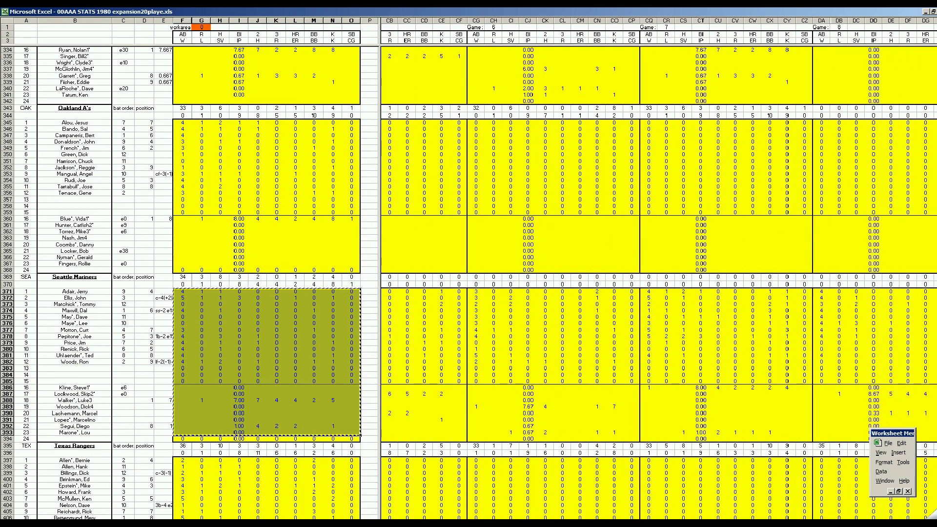
scroll(462, 345, "right", 2)
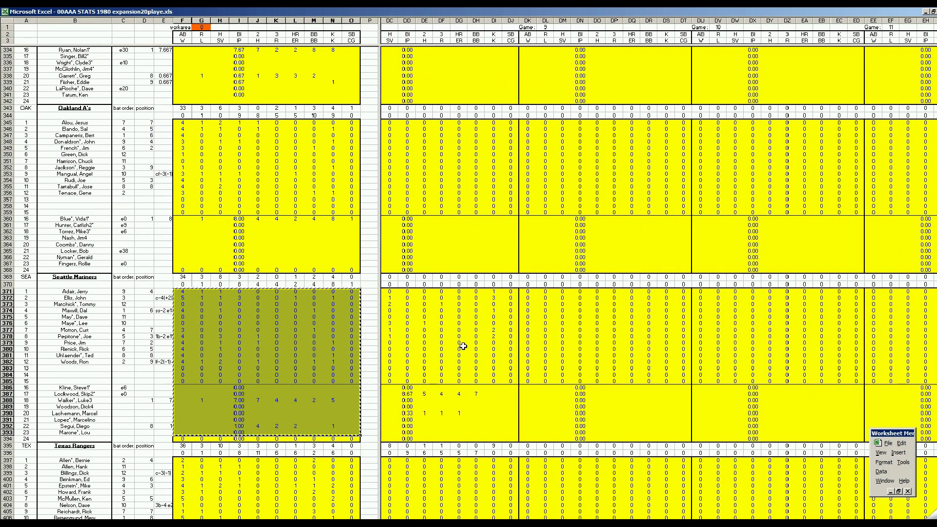
right_click(528, 293)
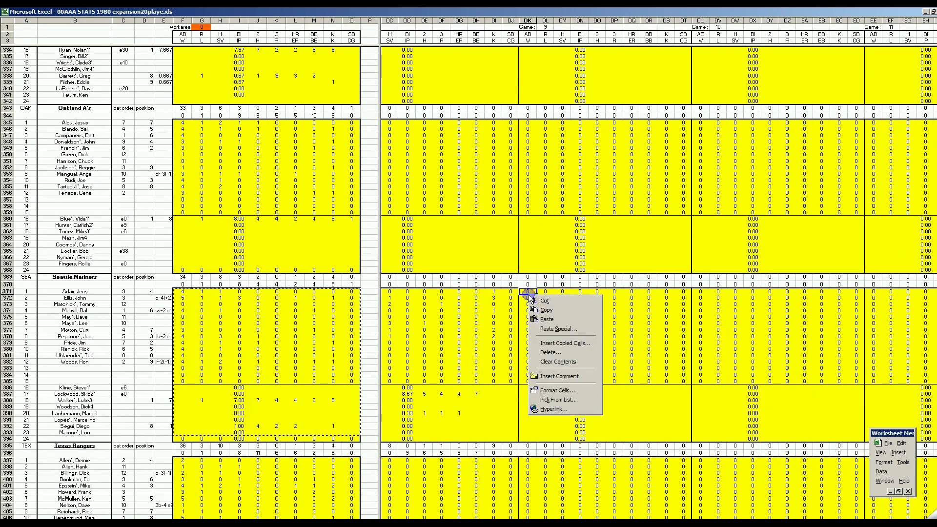
left_click(546, 319)
- Copy the Houston Astros block F735:O757 and paste it under Game 7 at CQ735
left_click(336, 370)
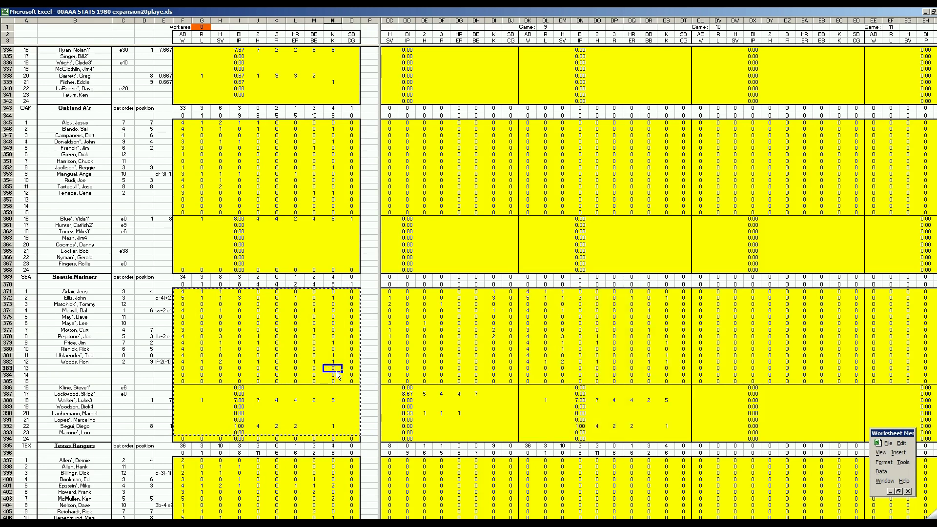
key("ctrl+m")
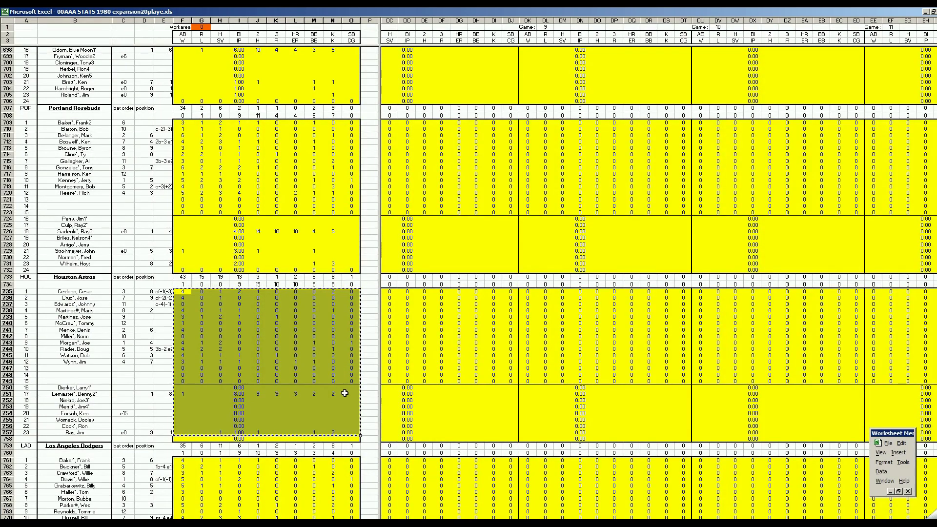
scroll(659, 268, "left", 10)
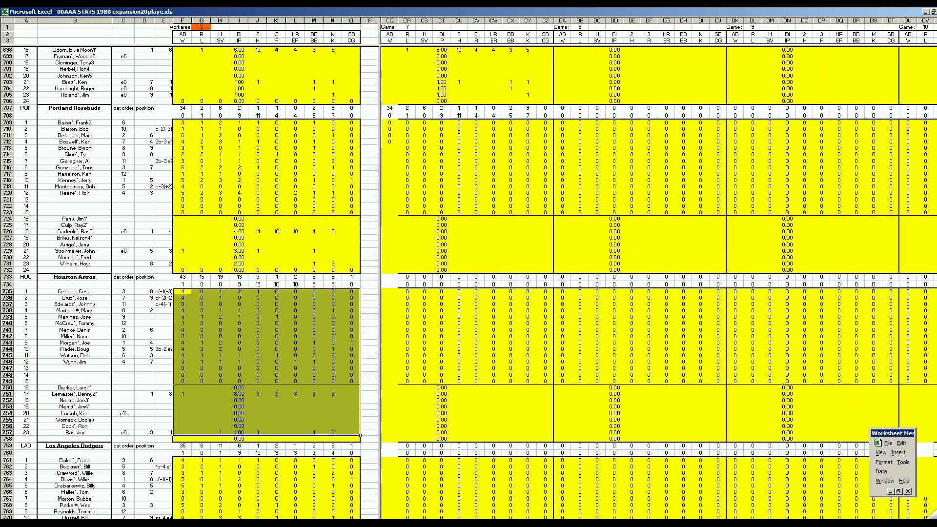
scroll(507, 364, "left", 1)
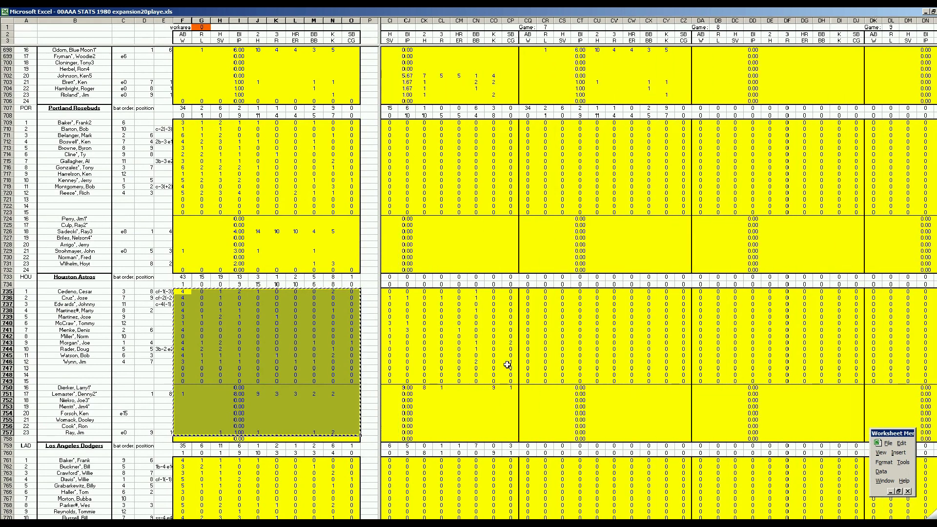
right_click(527, 294)
left_click(541, 322)
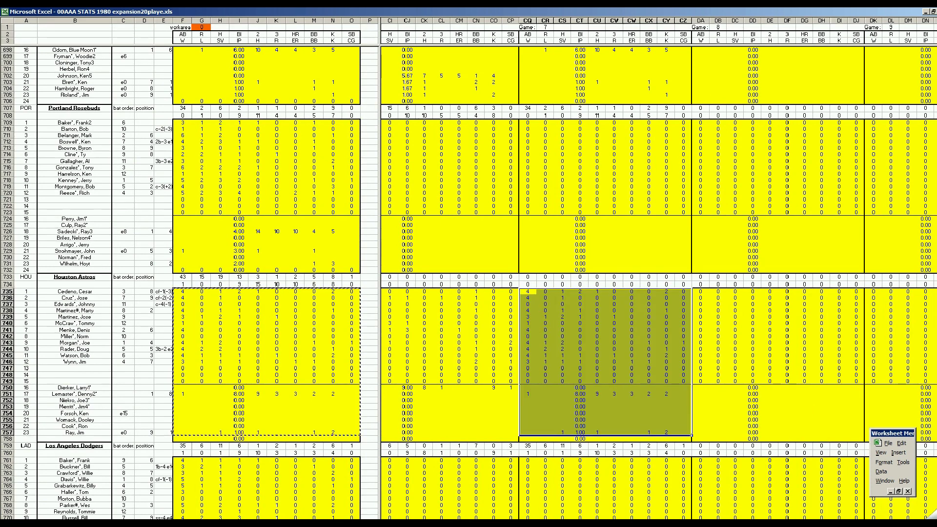
scroll(606, 454, "right", 15)
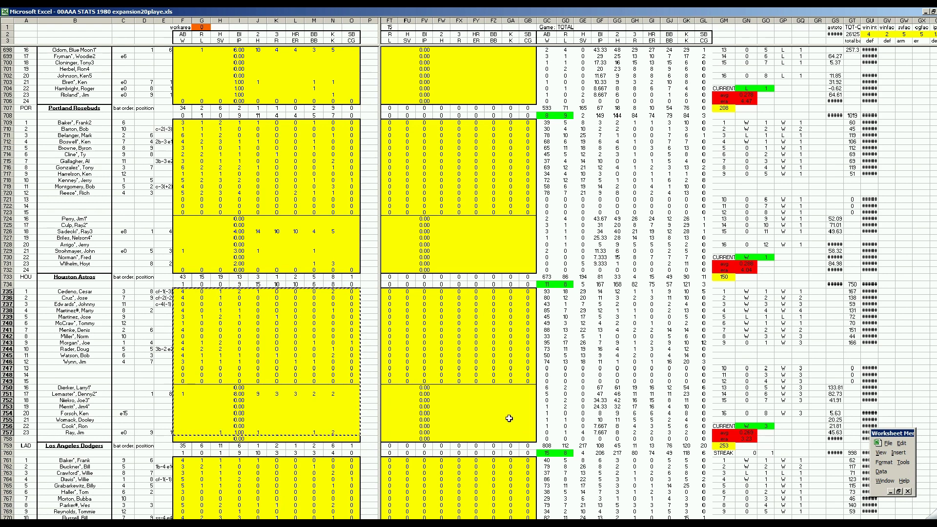
left_click(495, 407)
scroll(493, 404, "up", 11)
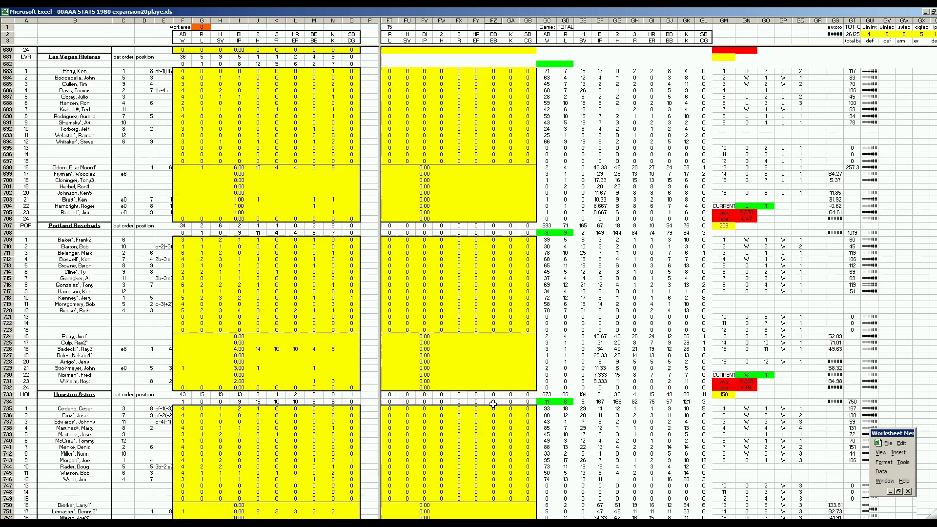
left_click(490, 237)
scroll(488, 235, "up", 20)
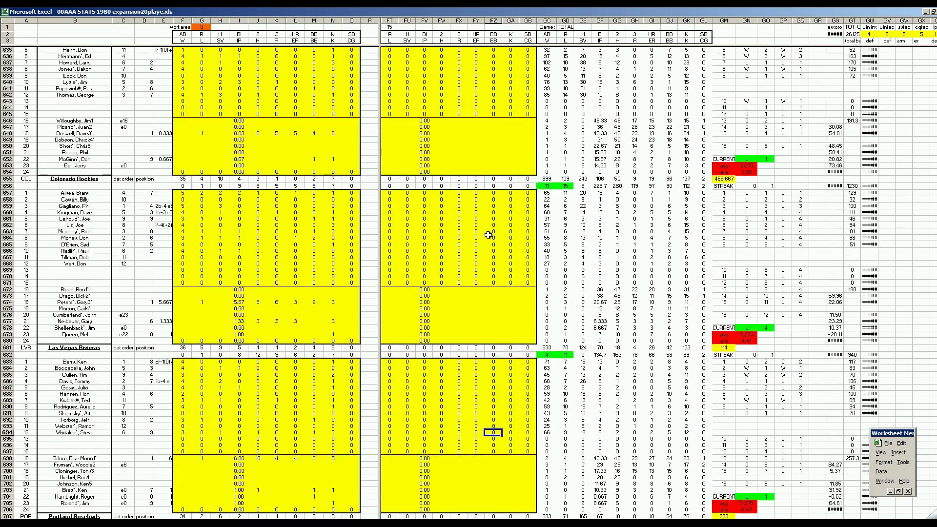
scroll(485, 233, "up", 20)
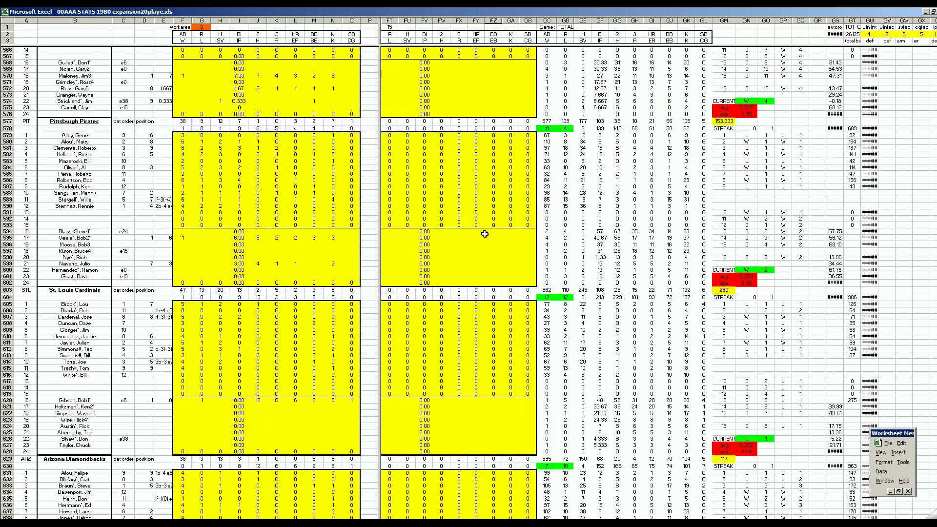
scroll(484, 234, "up", 14)
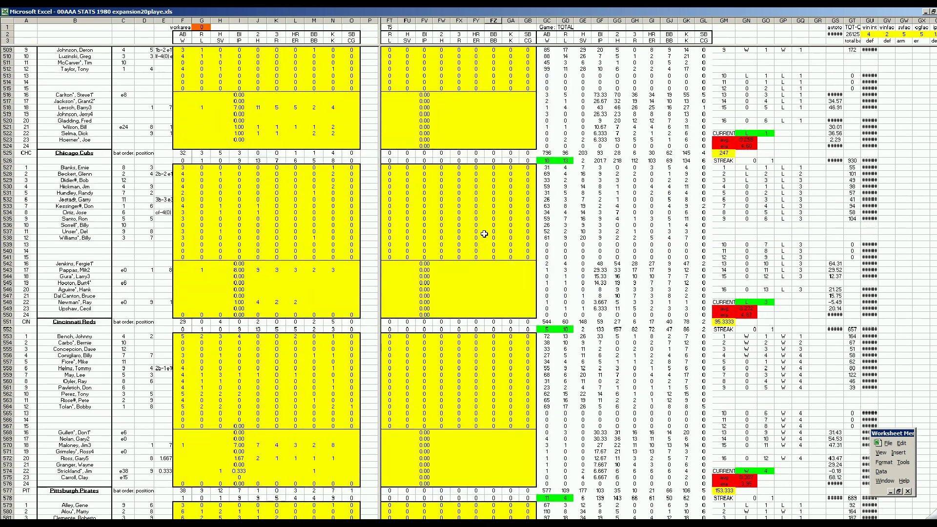
scroll(483, 234, "up", 3)
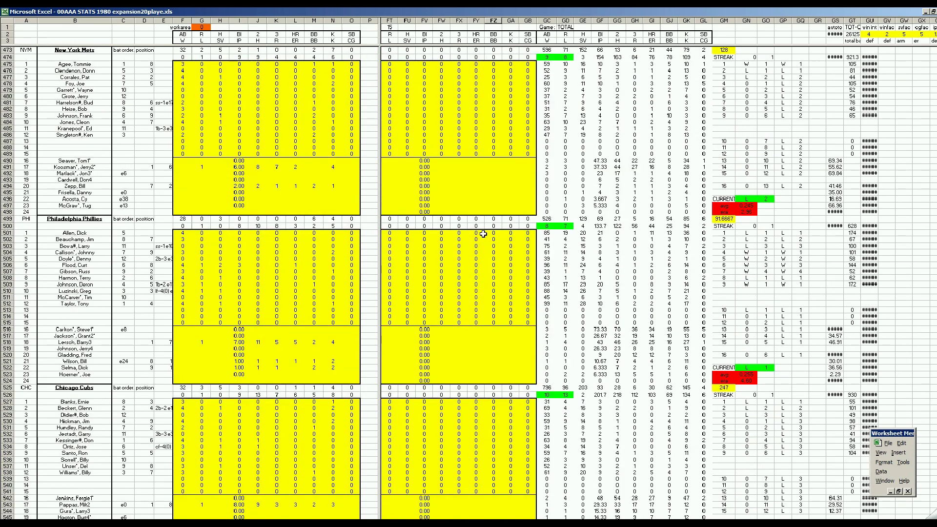
scroll(483, 234, "up", 19)
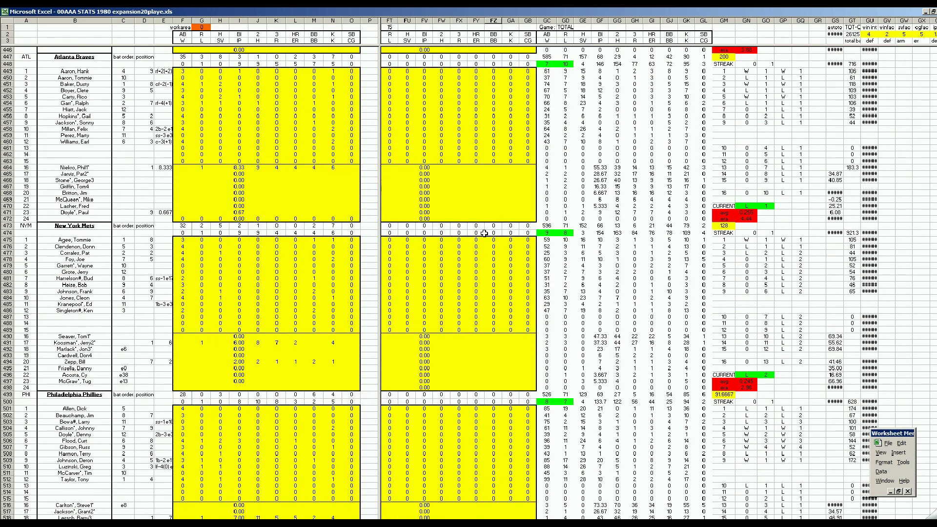
scroll(484, 233, "up", 16)
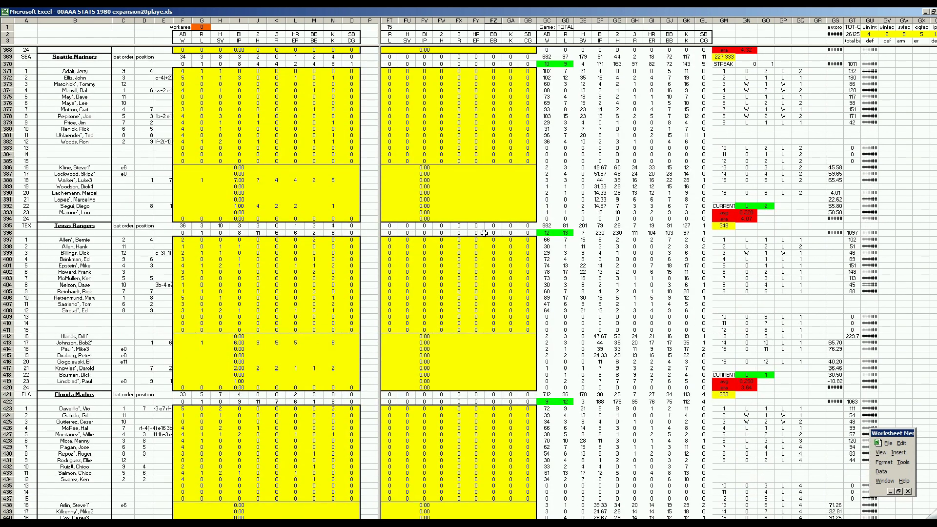
left_click(514, 193)
left_click(494, 199)
key("Page_Down")
key("Page_Down")
key("Page_Down")
key("Page_Down")
key("Page_Down")
key("Page_Down")
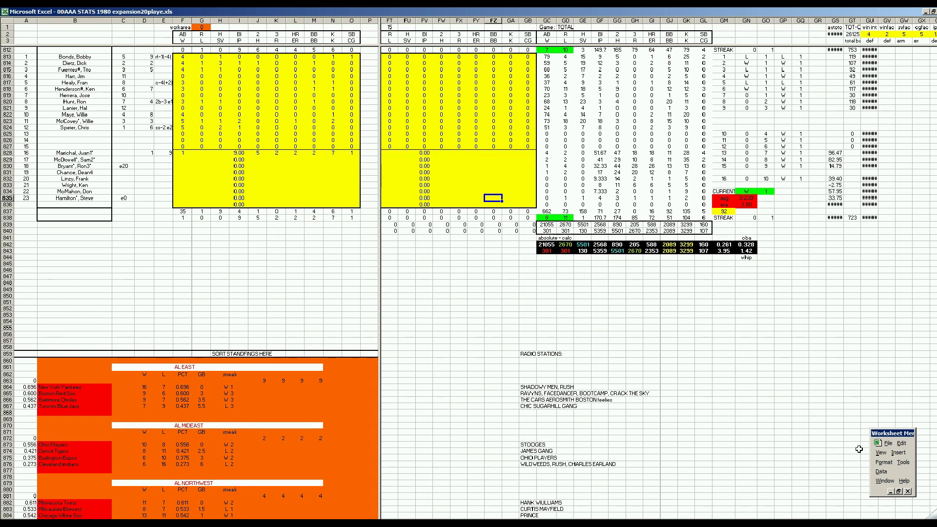
- Save the 1980 season stats workbook via File > Save on the floating Worksheet Menu Bar
left_click(887, 443)
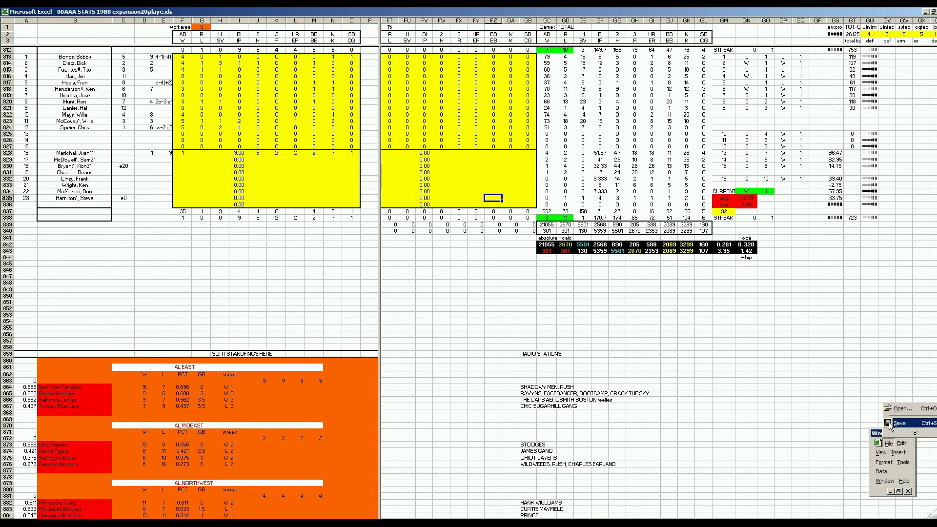
left_click(897, 423)
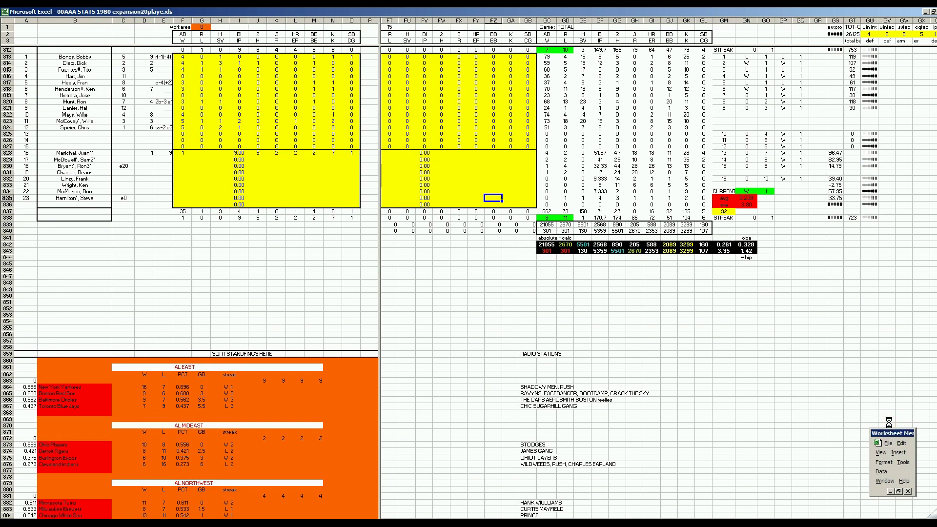